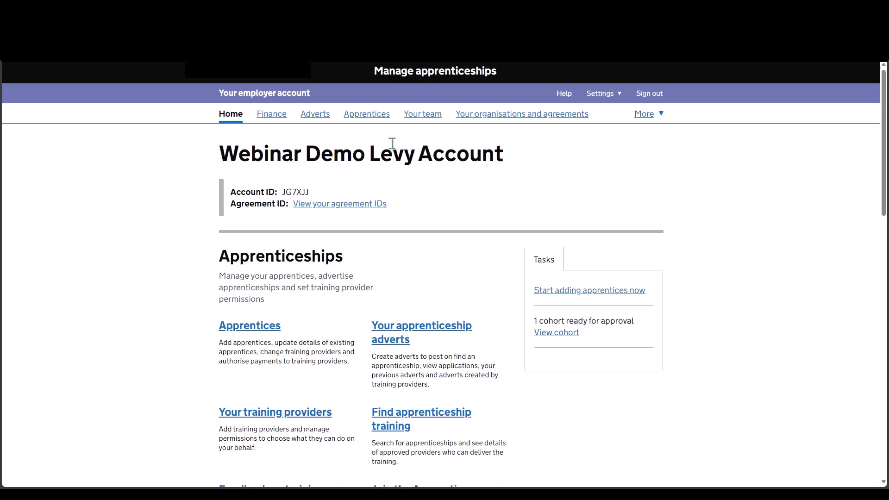
Step: Start an invitation for a new team member and fill in the invitee's email address and full name
click(439, 120)
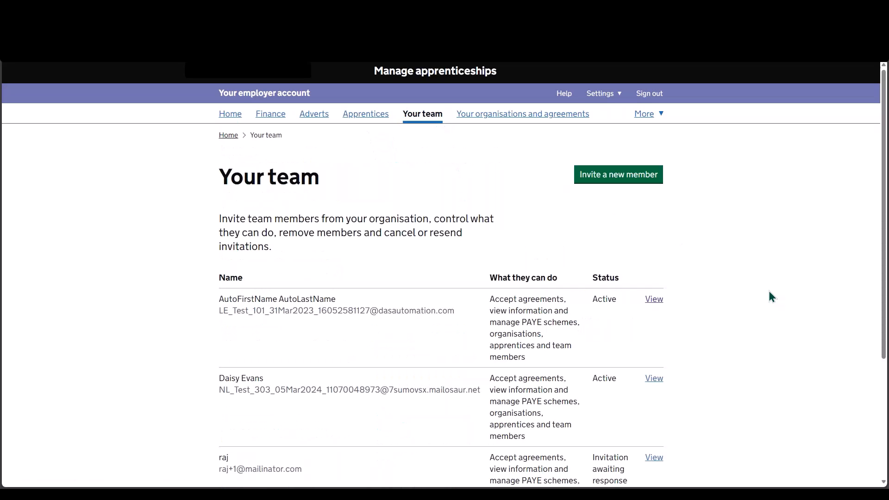
scroll(769, 292, down, 2)
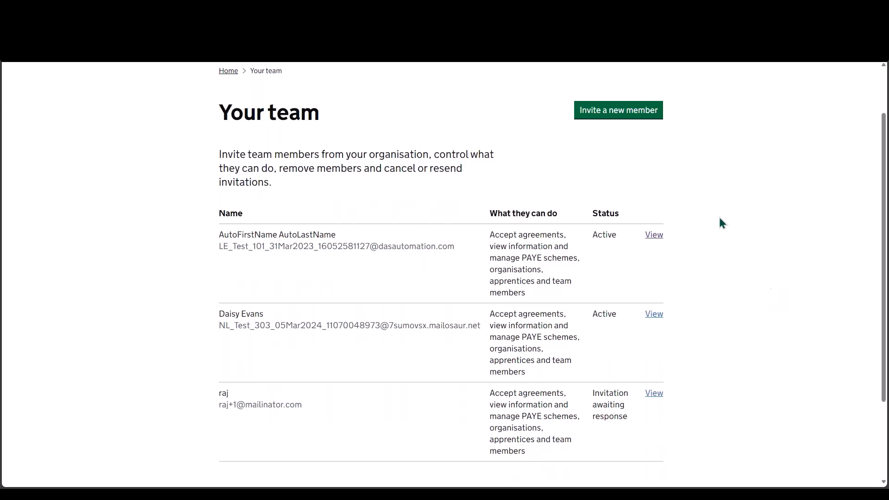
click(630, 116)
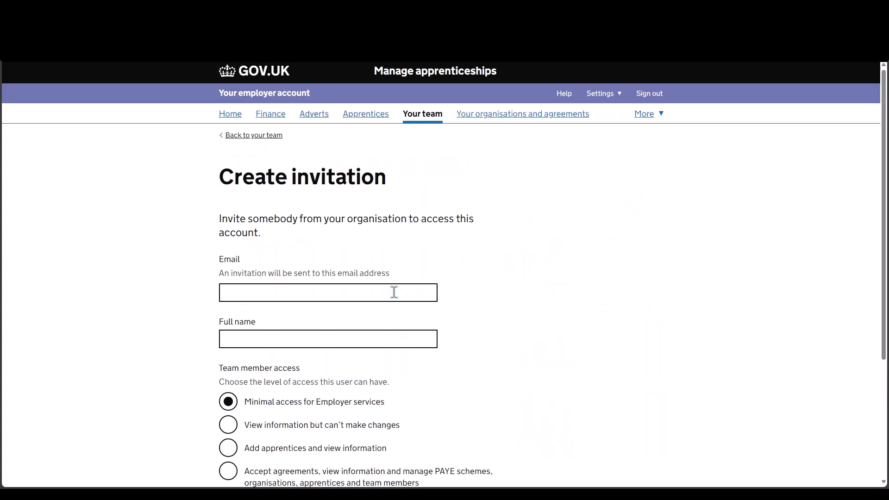
scroll(393, 292, down, 2)
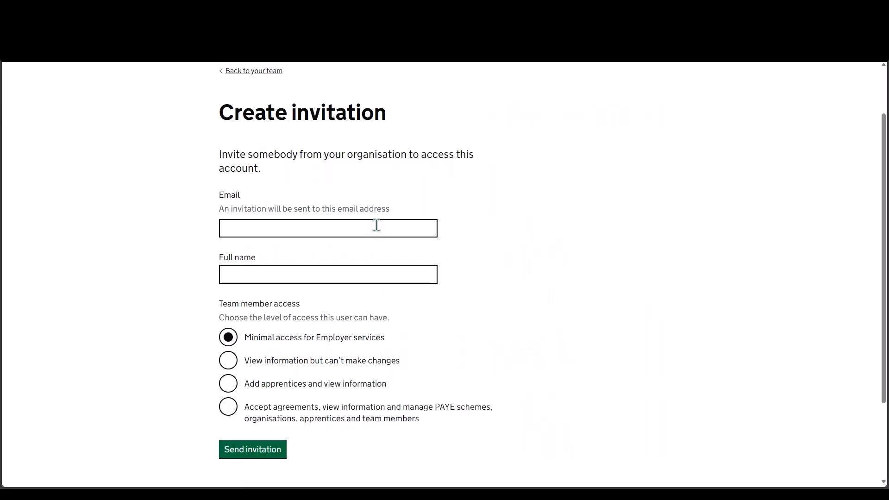
click(377, 225)
text(newuser@team276452.testinator.com)
click(355, 269)
text(test user)
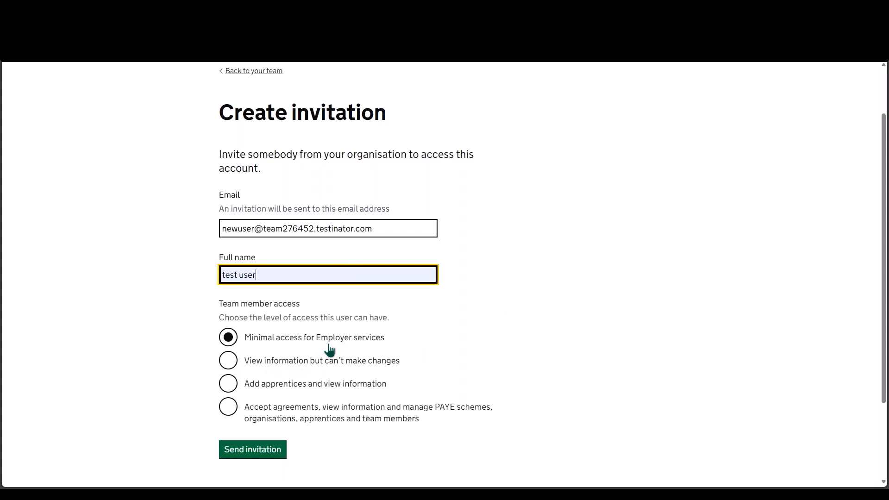
Step: Grant the invitee access to accept agreements, view information and manage PAYE schemes, organisations, apprentices and team members, and send the invitation
click(232, 365)
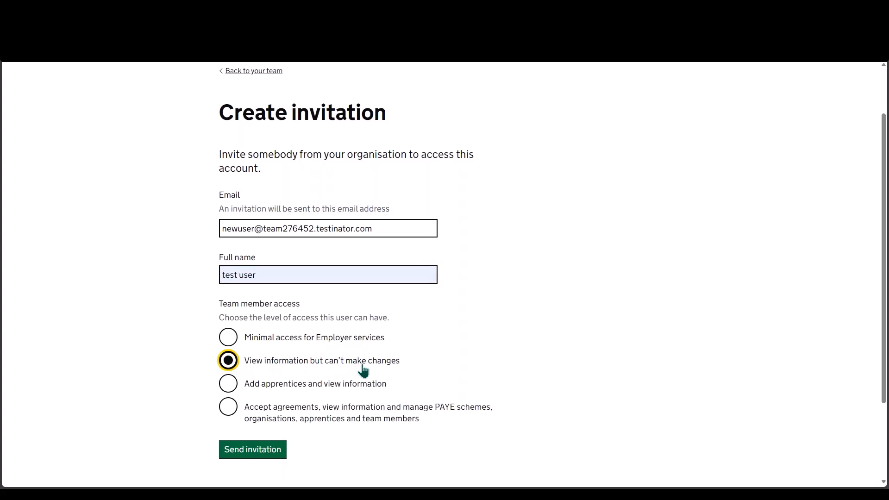
click(230, 383)
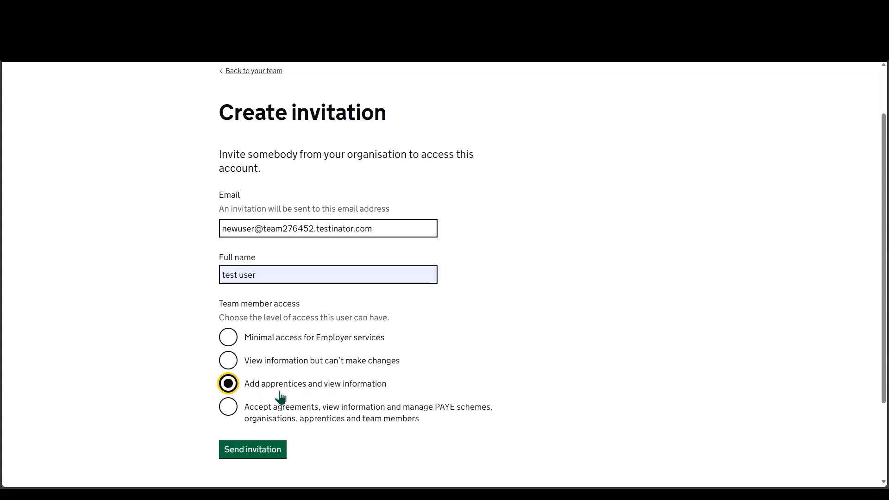
click(230, 407)
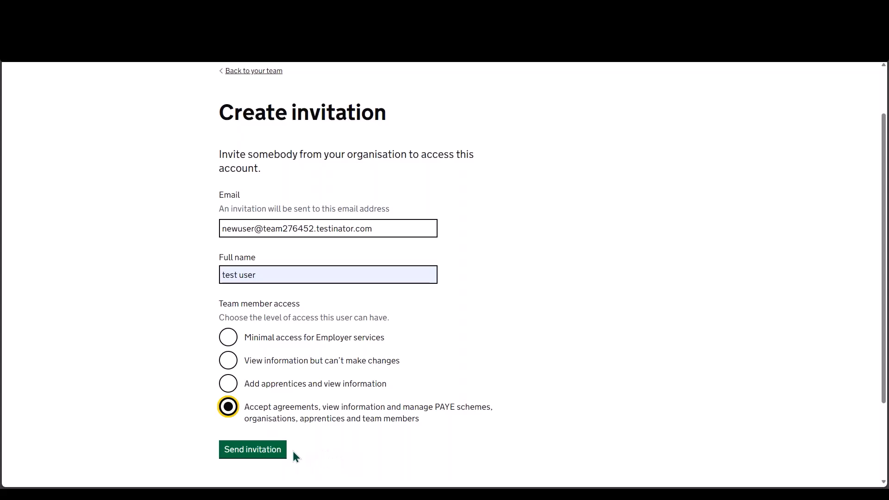
click(268, 452)
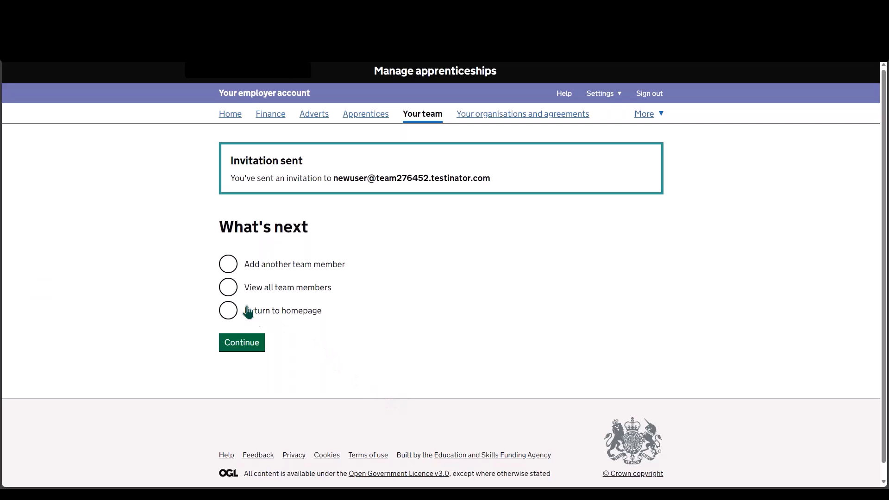
Step: Go on to view all team members and open the details of the newly invited member
click(228, 287)
click(250, 345)
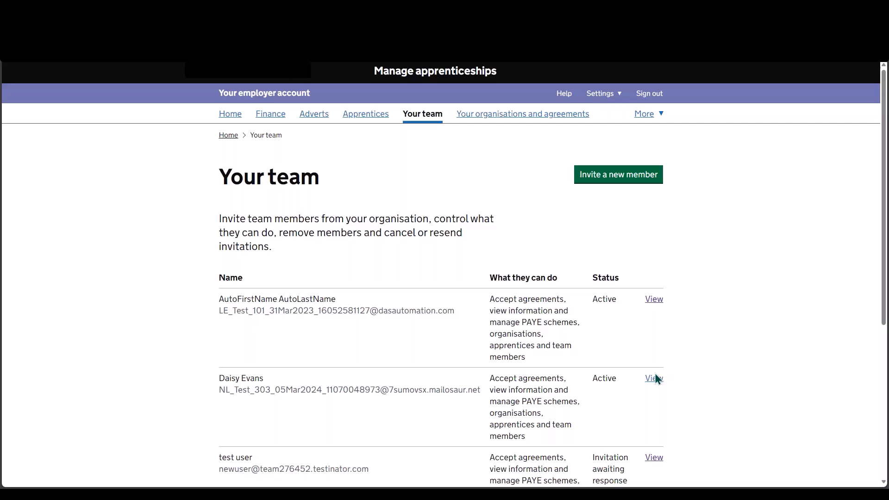
scroll(656, 374, down, 1)
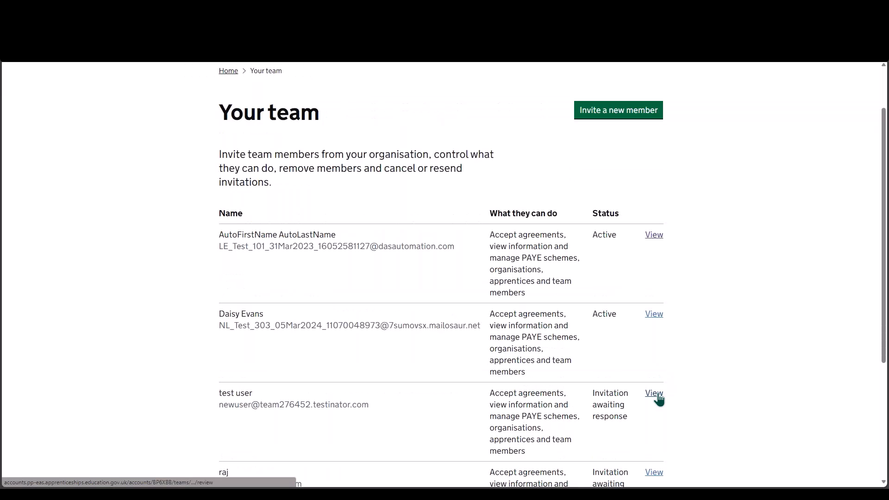
click(654, 395)
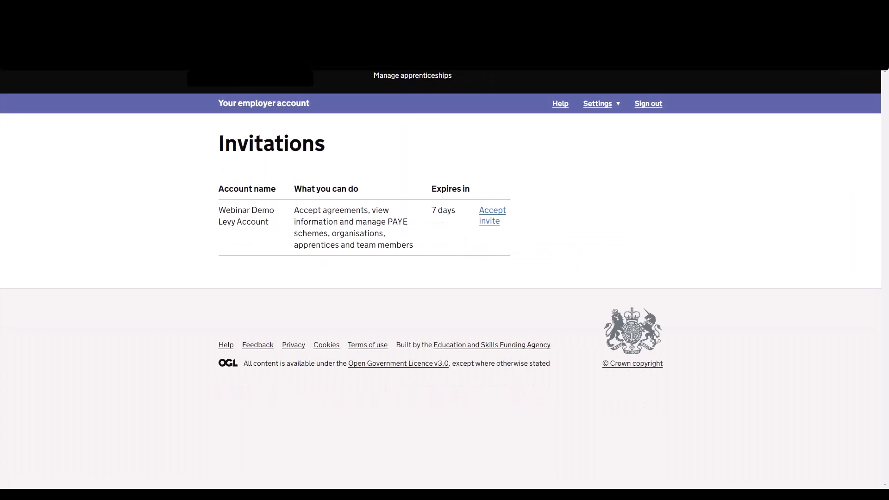
Step: Accept the Webinar Demo Levy Account invitation as the invited member, and return to the employer's team list
click(491, 221)
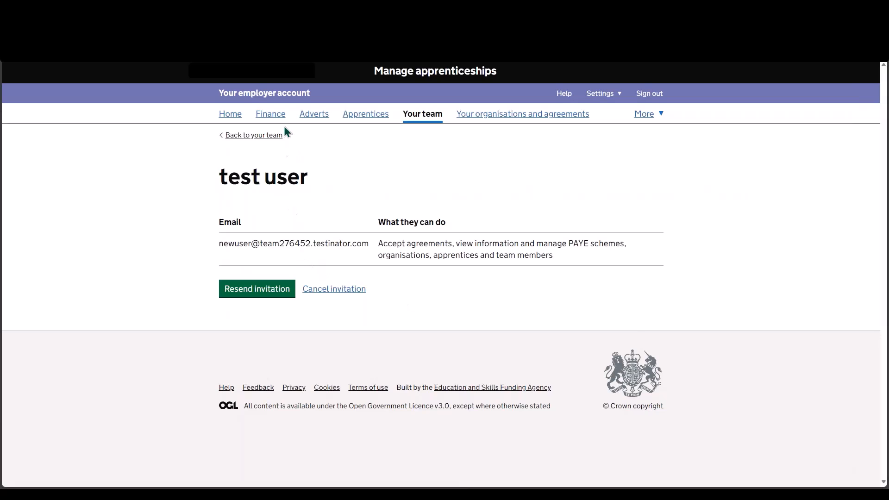
click(420, 119)
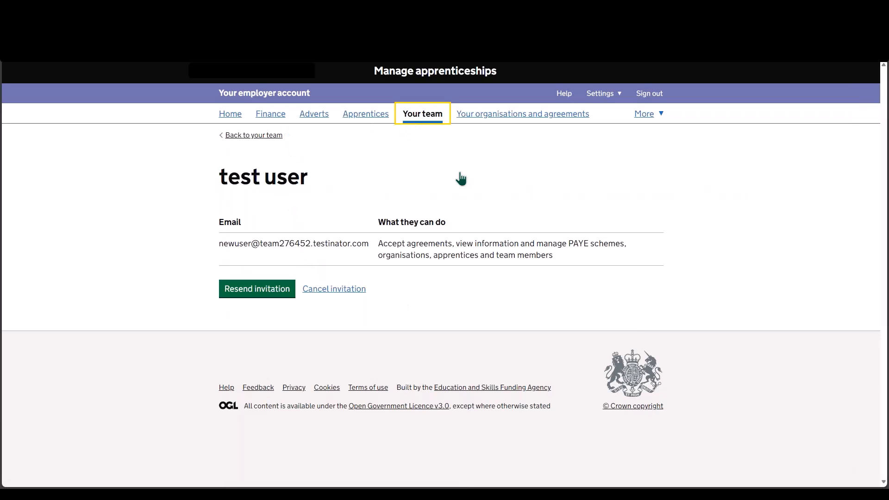
scroll(568, 391, down, 3)
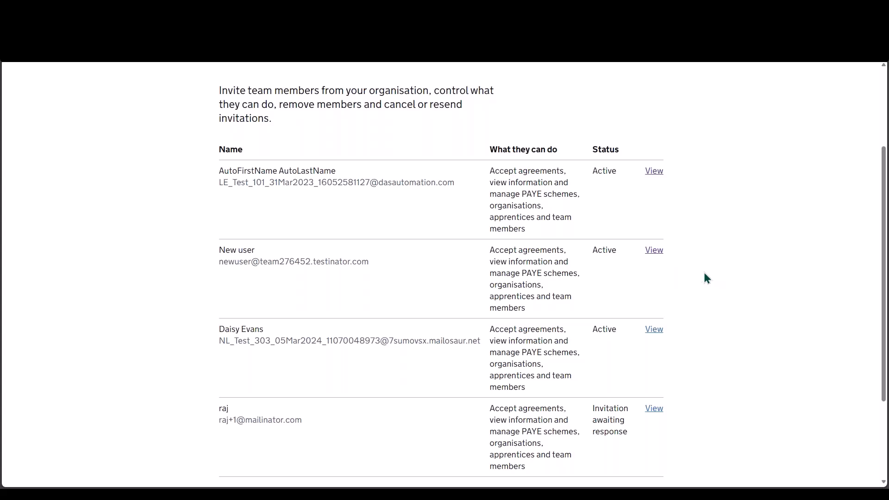
Step: Open the newly joined member's access level options and go back to the team list without changing them
click(659, 253)
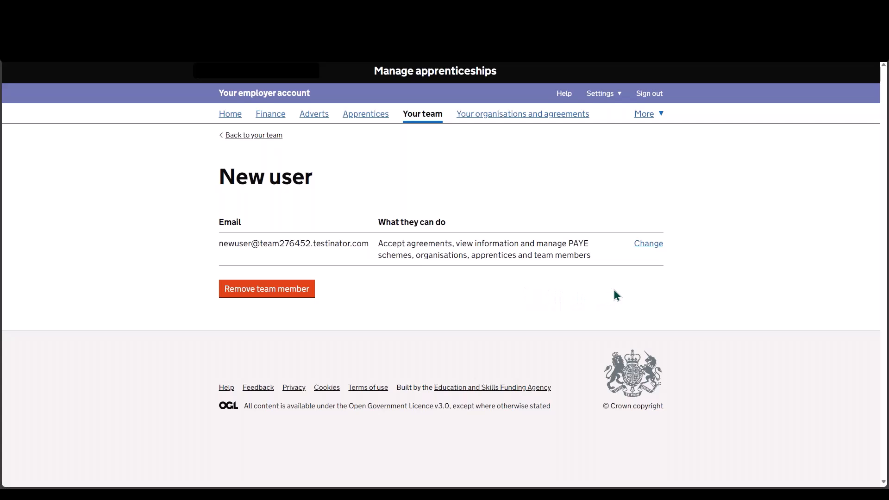
click(649, 244)
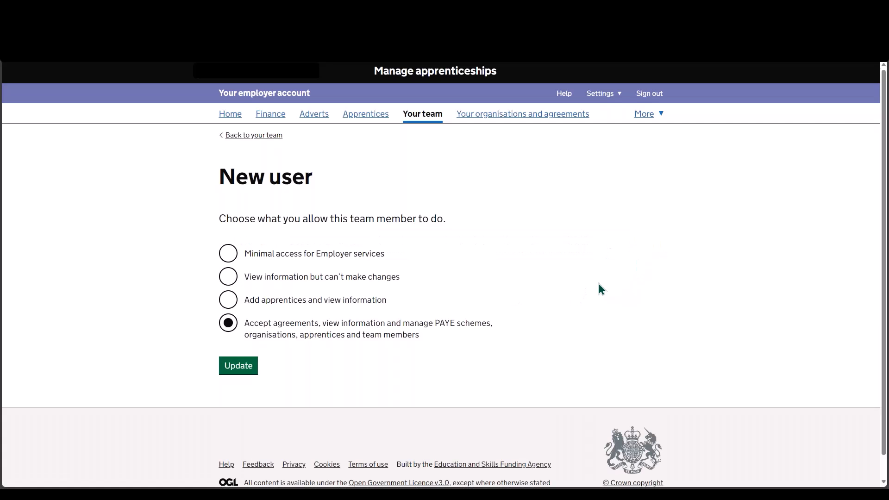
click(249, 136)
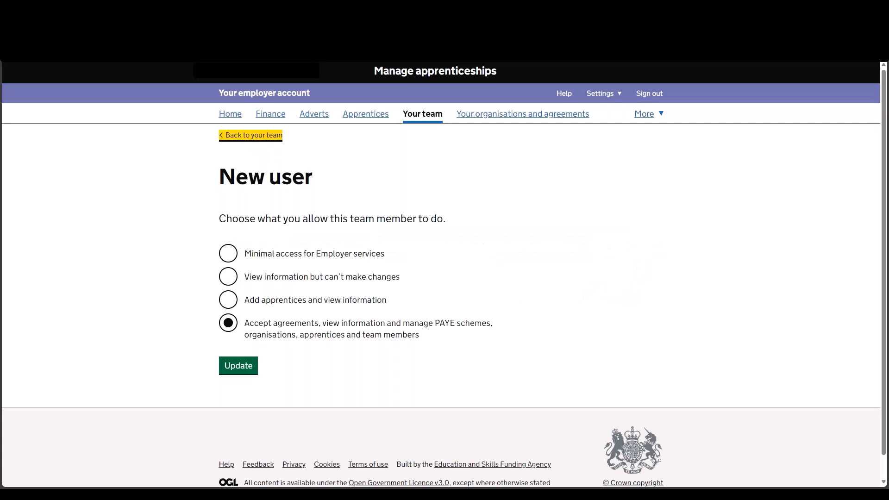
Step: Remove the newly joined member from the team, confirm the removal and check the remaining team list
click(654, 378)
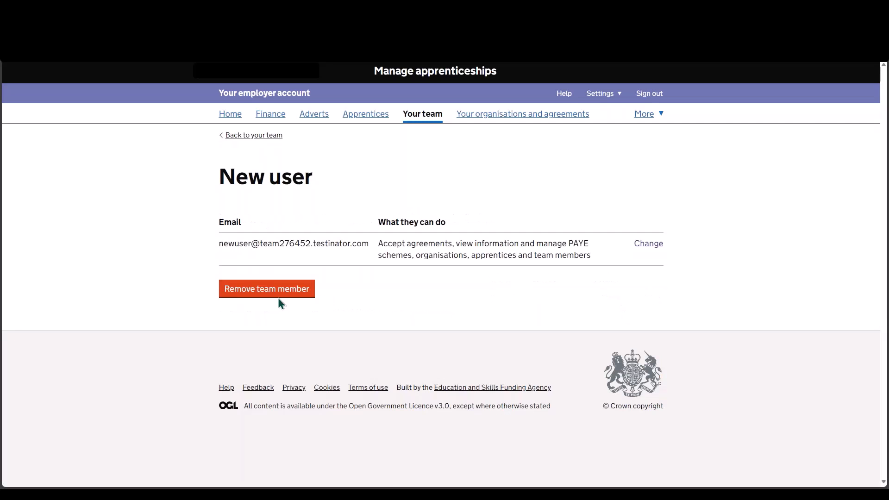
click(279, 299)
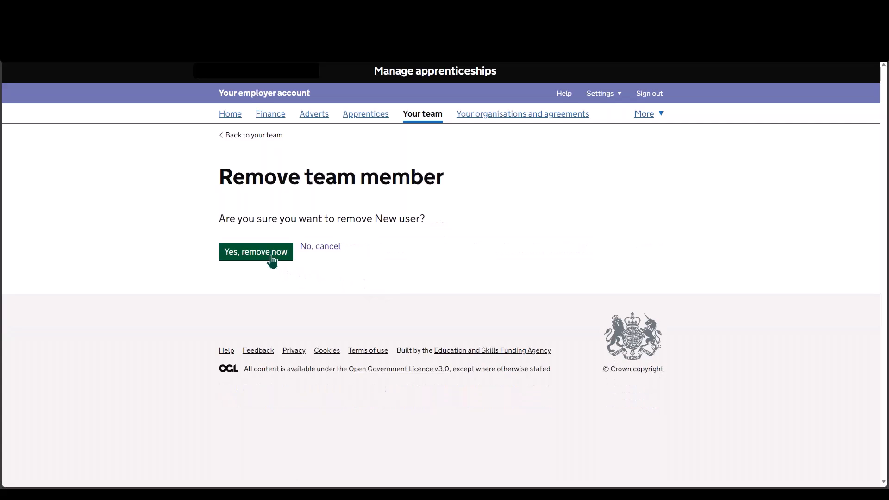
click(271, 259)
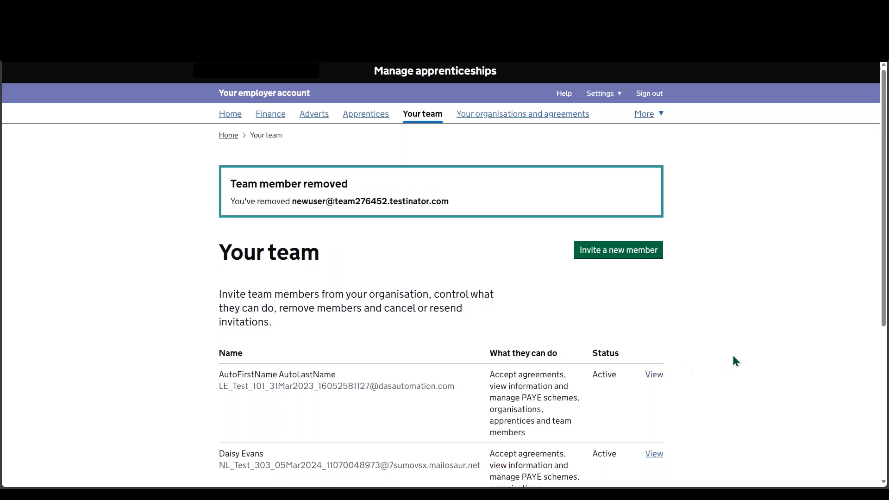
scroll(743, 354, down, 3)
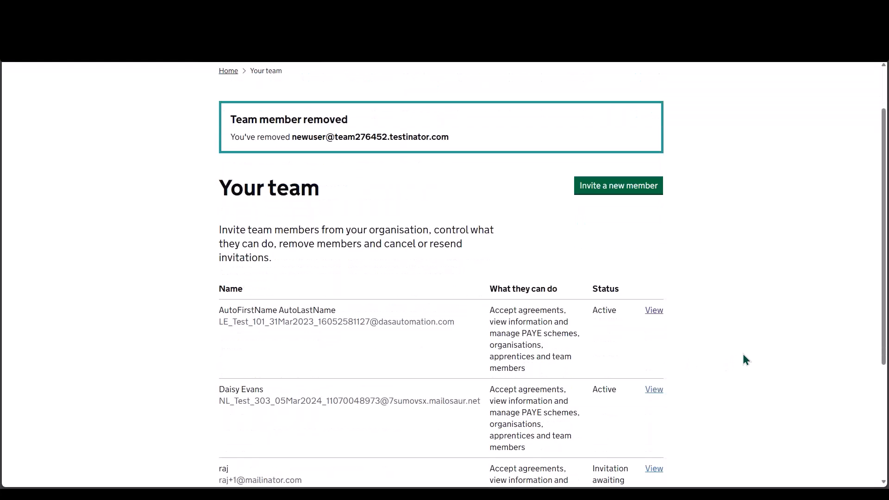
scroll(743, 355, down, 2)
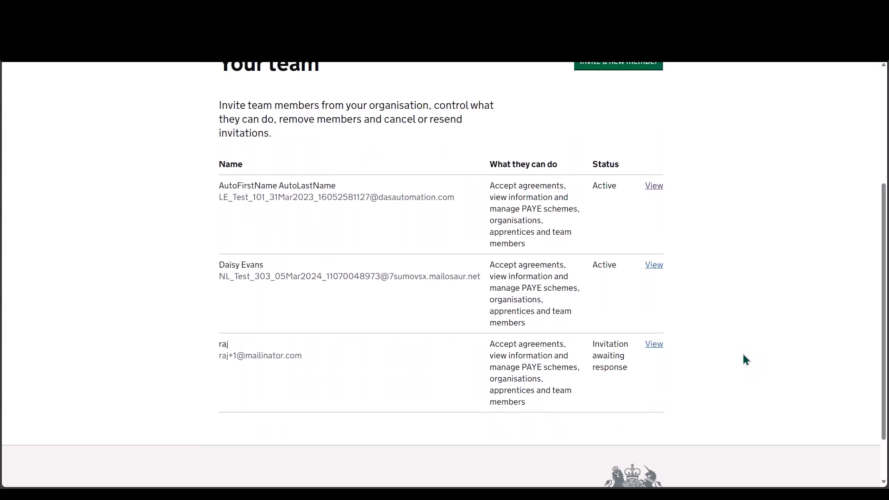
scroll(744, 359, up, 1)
scroll(745, 359, up, 3)
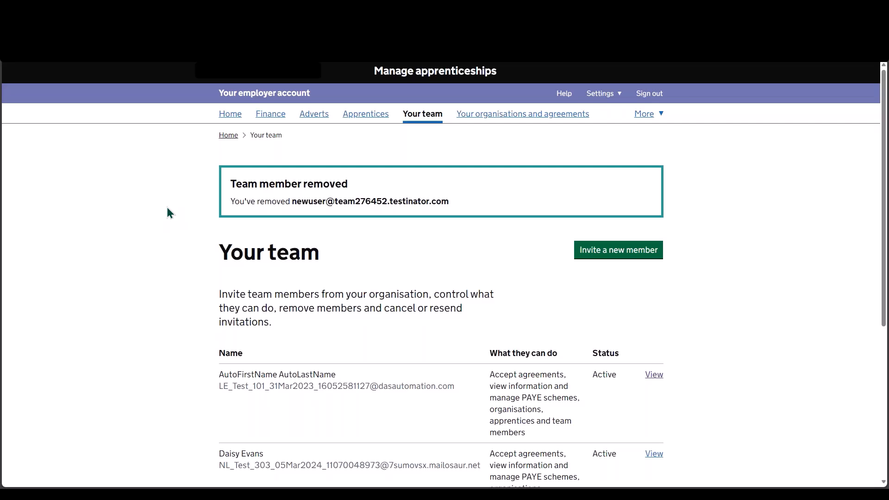
Step: Go to the account's PAYE schemes, start adding a new scheme and continue to the Government Gateway sign-in
click(225, 120)
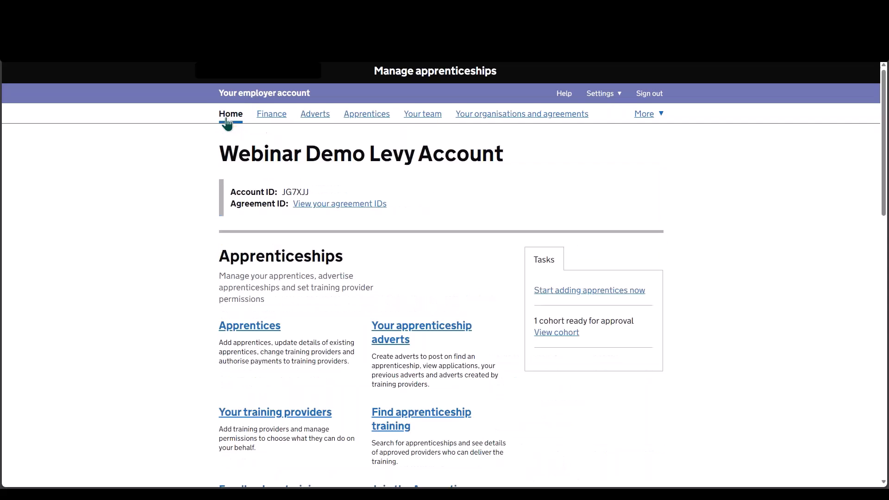
click(644, 114)
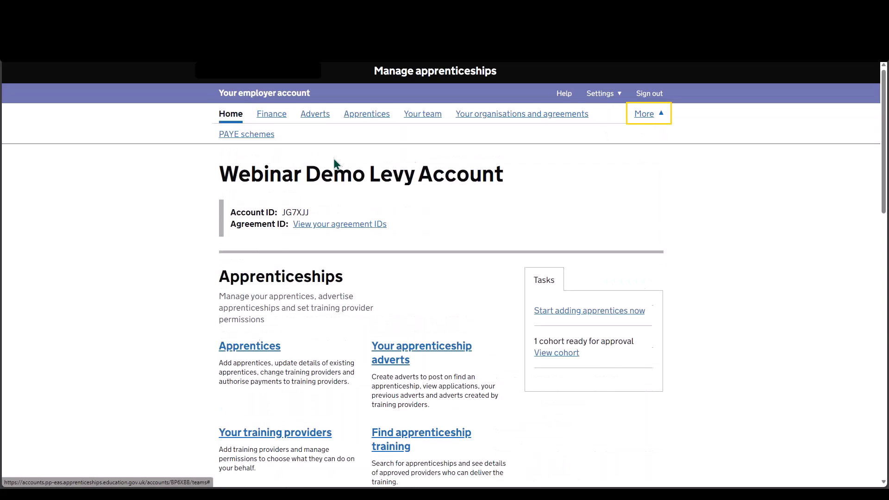
click(263, 137)
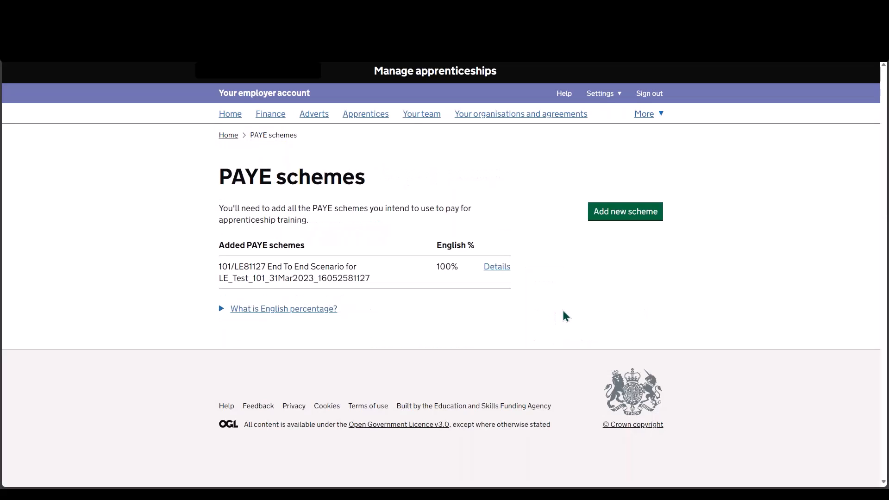
click(625, 220)
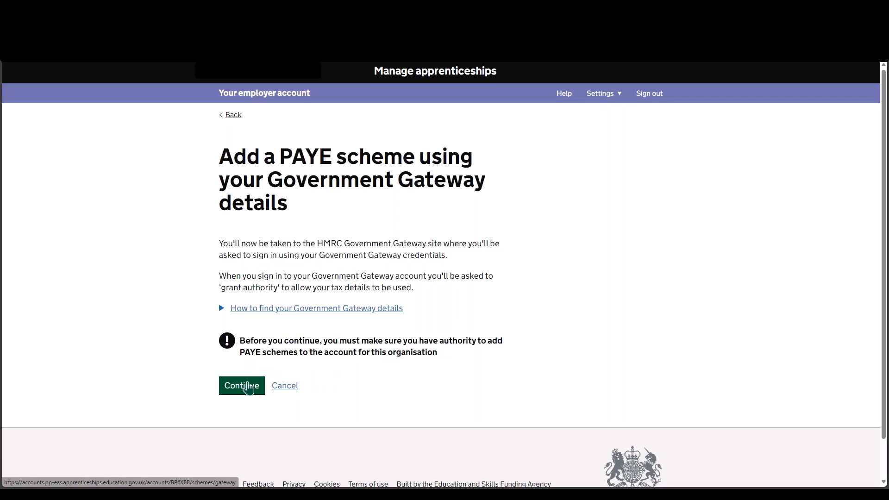
click(247, 386)
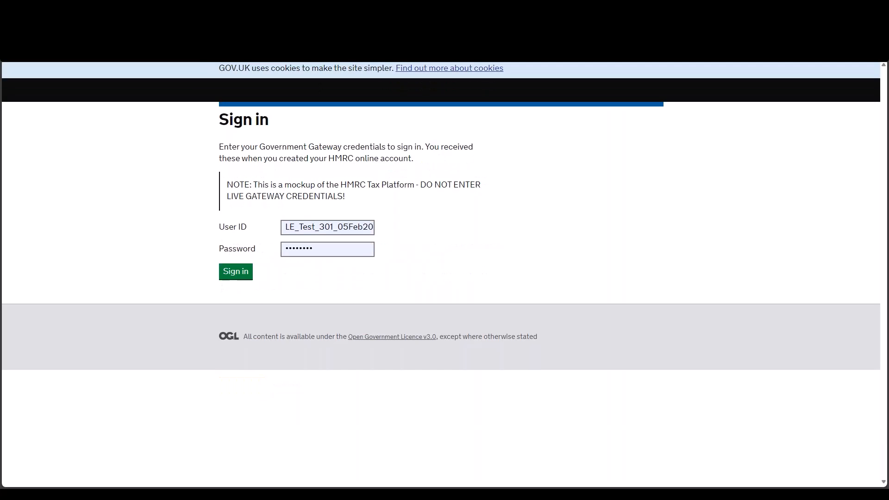
Step: Sign in to the Government Gateway with the new scheme's user ID and password, and confirm adding the PAYE scheme
click(303, 227)
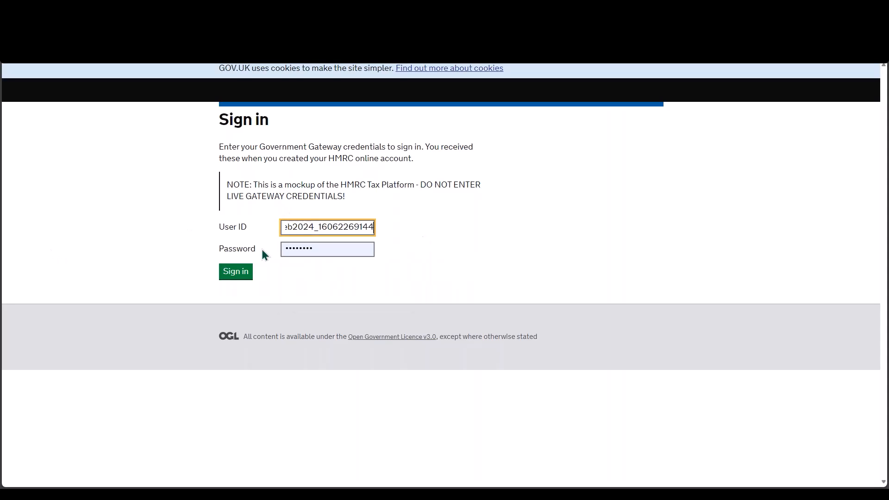
click(246, 274)
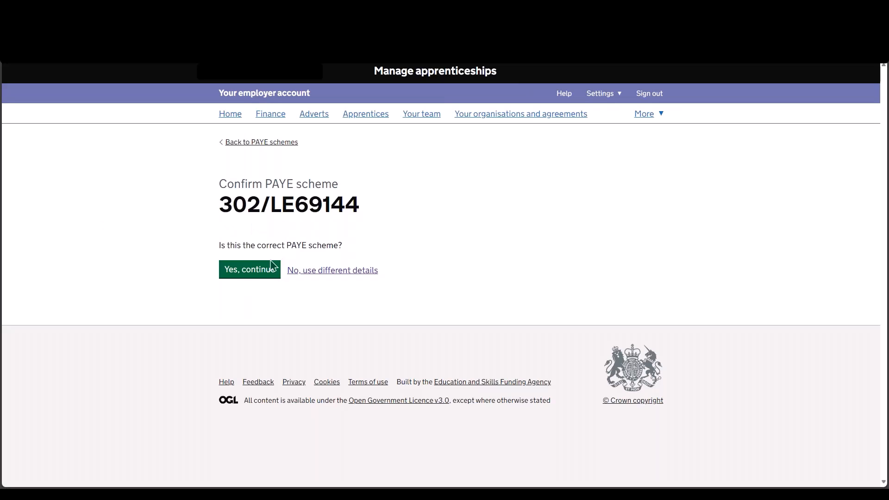
click(248, 272)
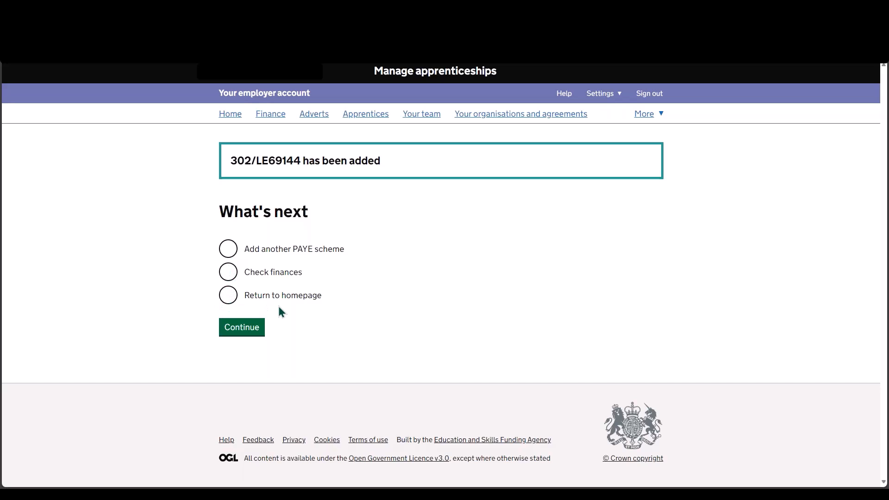
Step: Return to the account homepage and open the list of PAYE schemes to check the added scheme
click(228, 299)
click(245, 330)
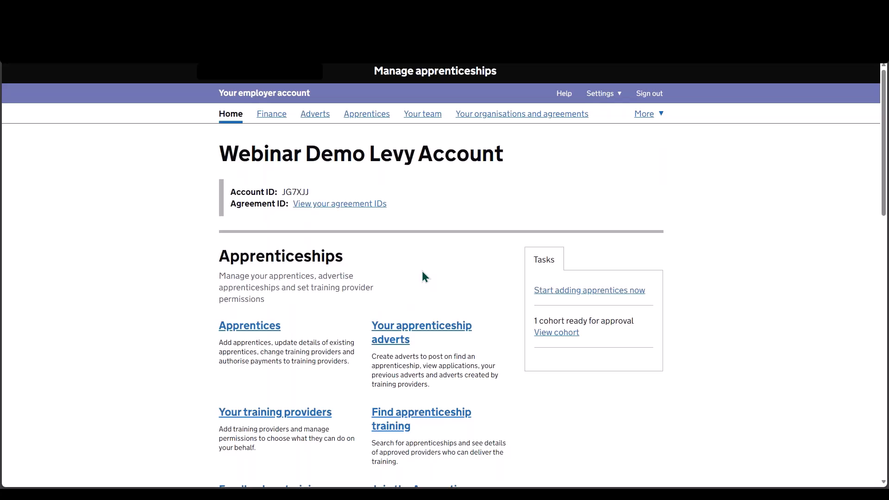
click(645, 119)
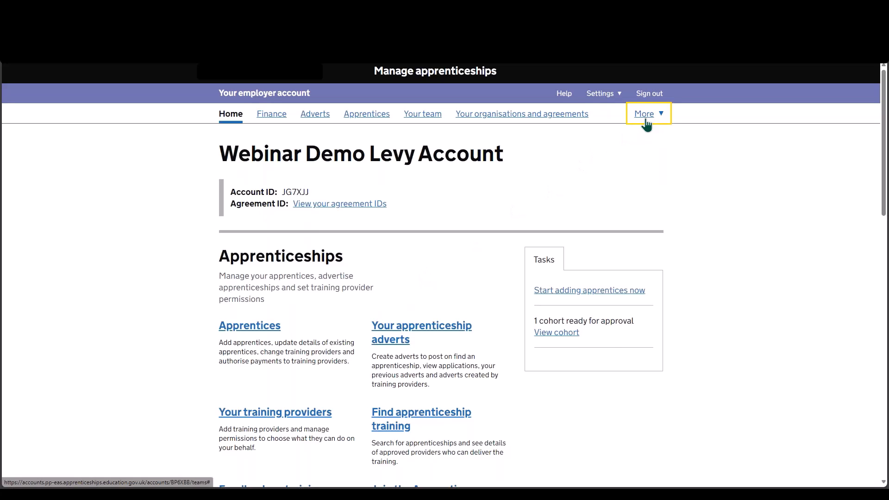
click(262, 138)
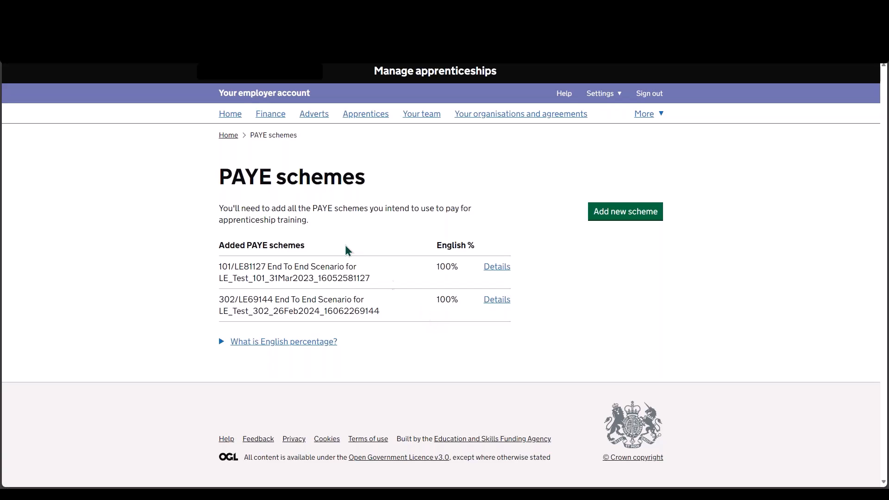
Step: Return to the account homepage, go to the organisations and agreements, and start adding an organisation
click(227, 115)
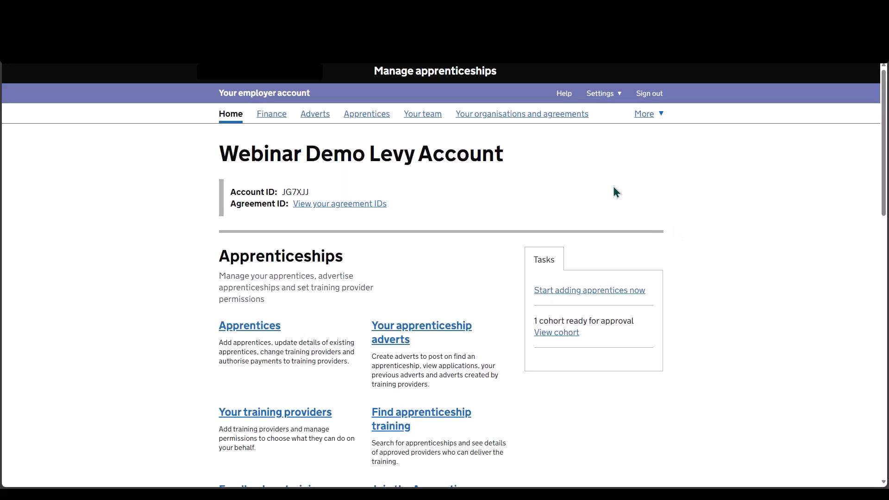
click(544, 119)
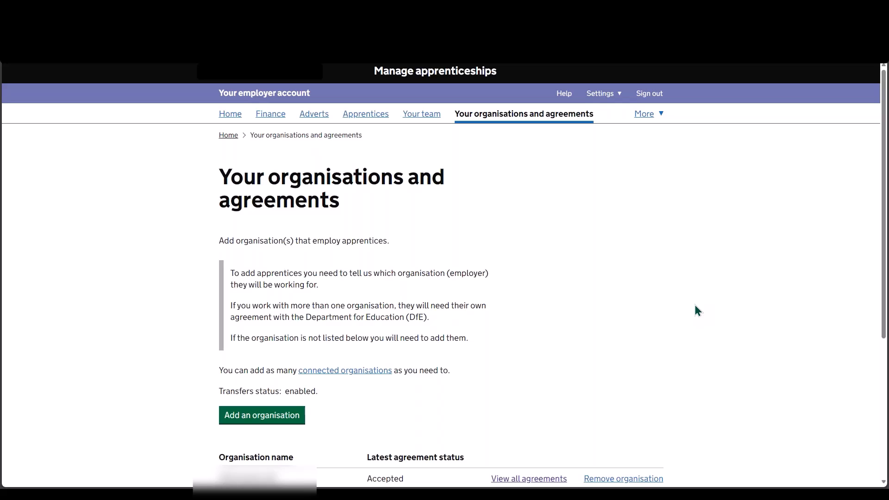
scroll(696, 306, down, 2)
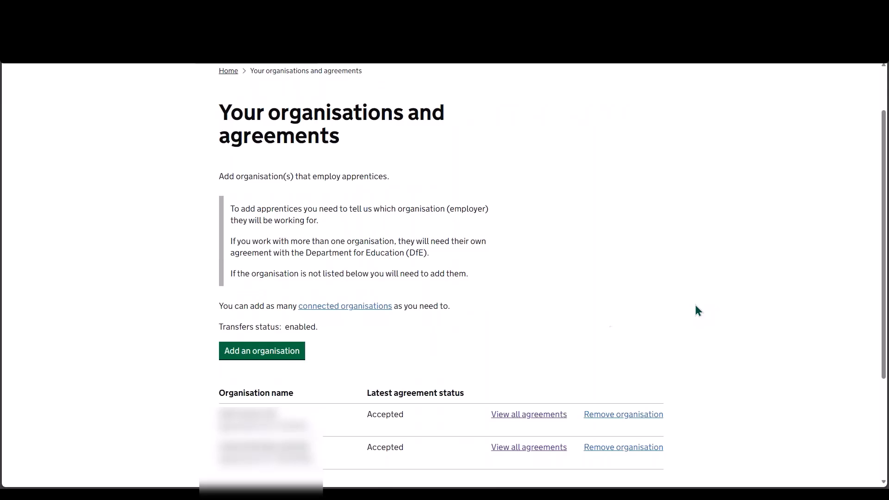
click(283, 354)
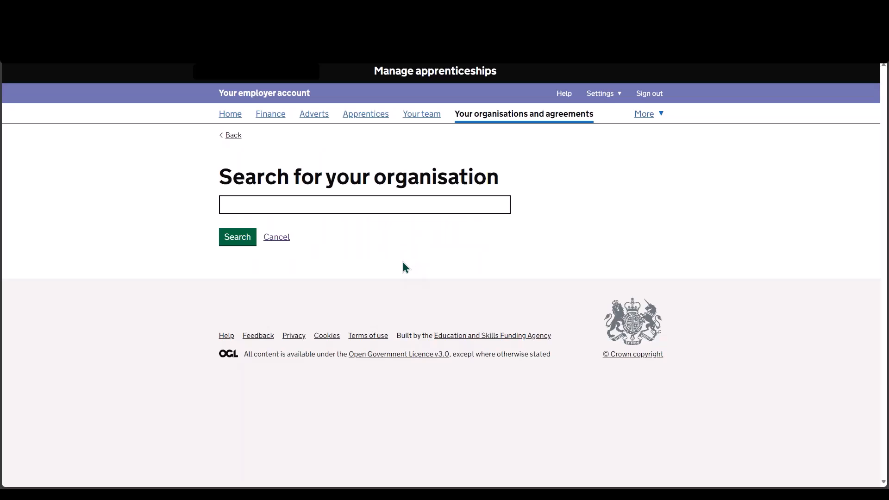
Step: Search for "Department for Education", choose the DEPARTMENT FOR EDUCATION public body with a supplied address, and confirm adding it
click(372, 206)
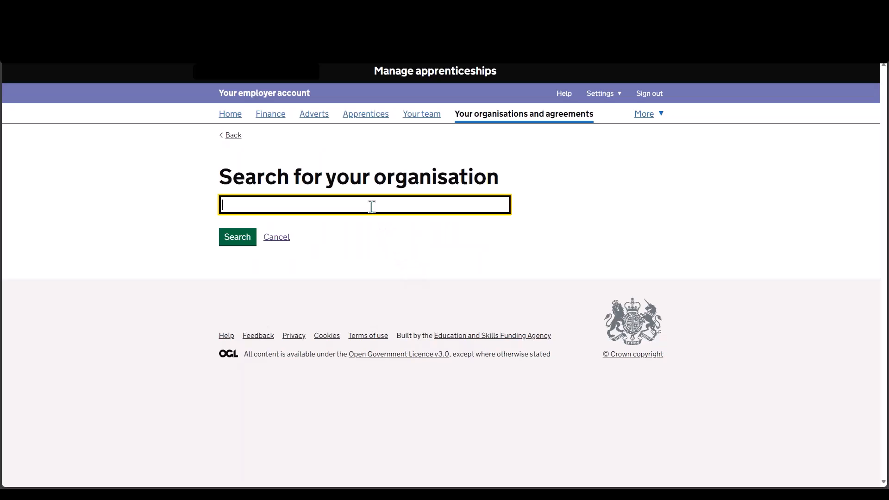
text(Department for Education)
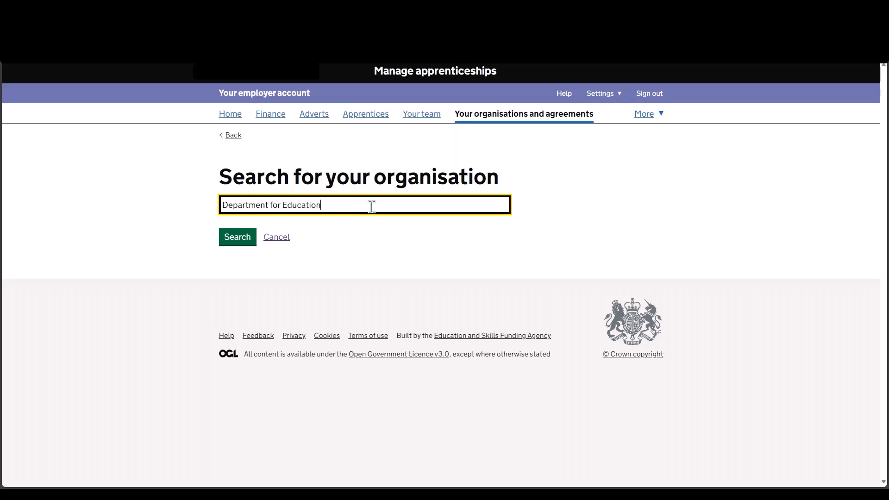
click(249, 240)
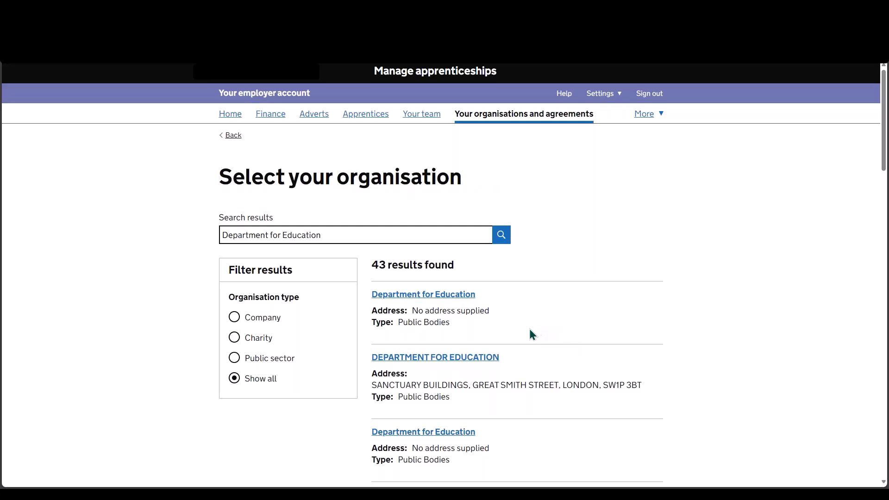
click(463, 359)
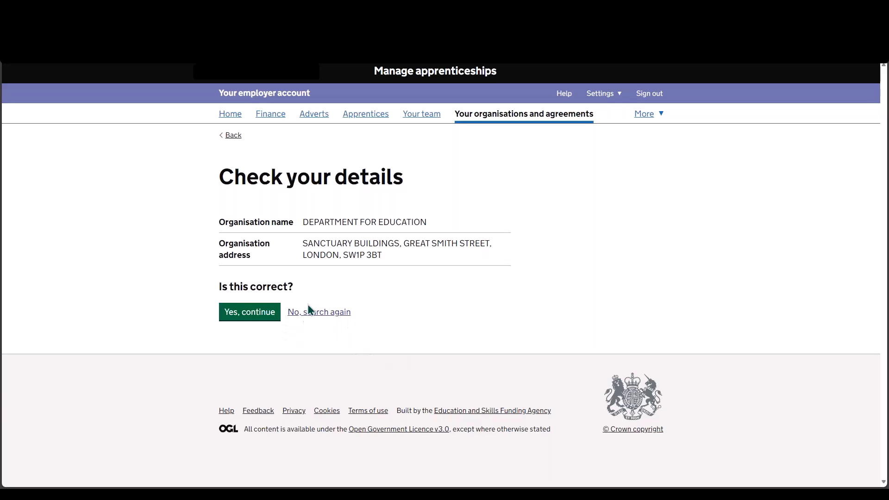
click(249, 318)
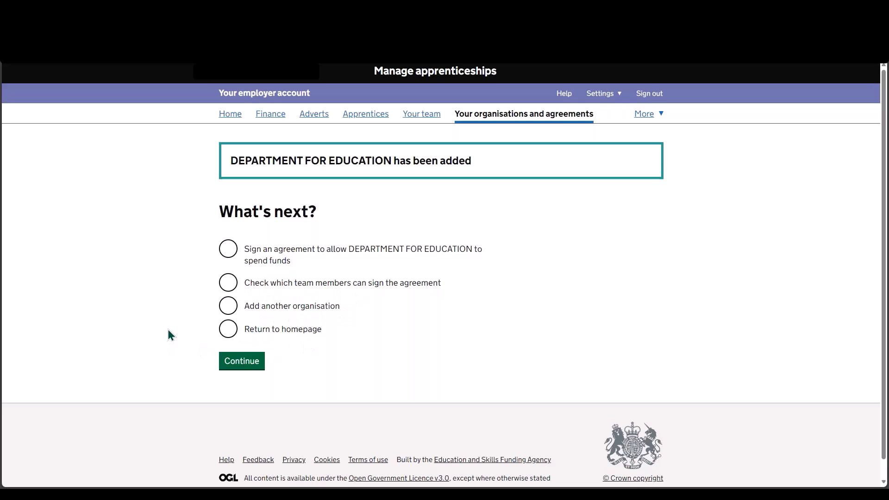
Step: Choose to sign an agreement allowing DEPARTMENT FOR EDUCATION to spend funds, and continue to the agreement text
click(226, 251)
click(245, 366)
click(246, 368)
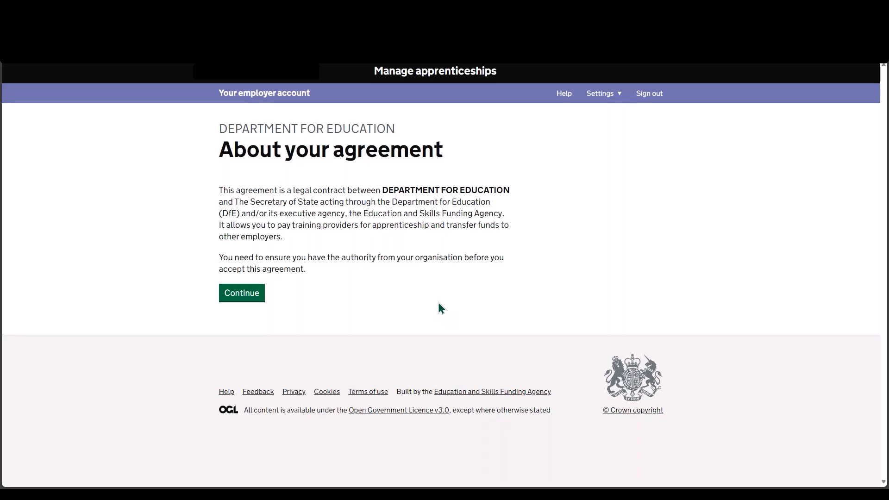
click(240, 298)
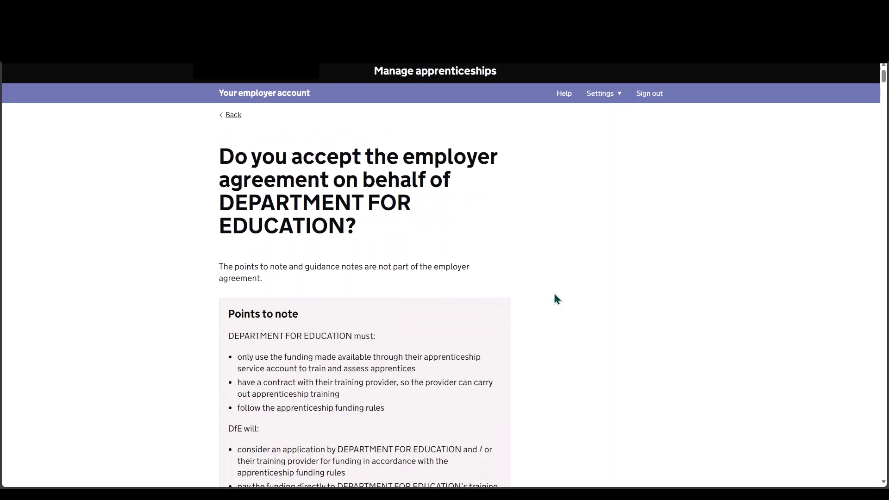
Step: Review the employer agreement through to its end and accept it on behalf of DEPARTMENT FOR EDUCATION
scroll(557, 296, down, 1)
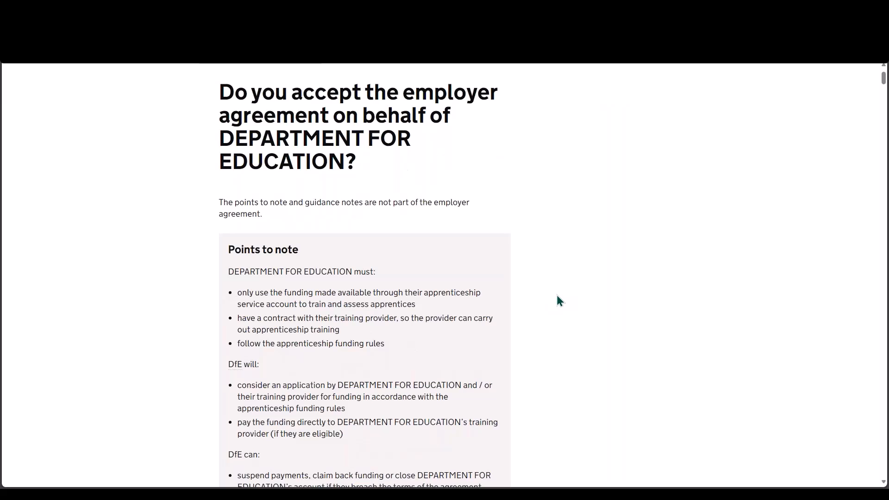
scroll(557, 296, down, 2)
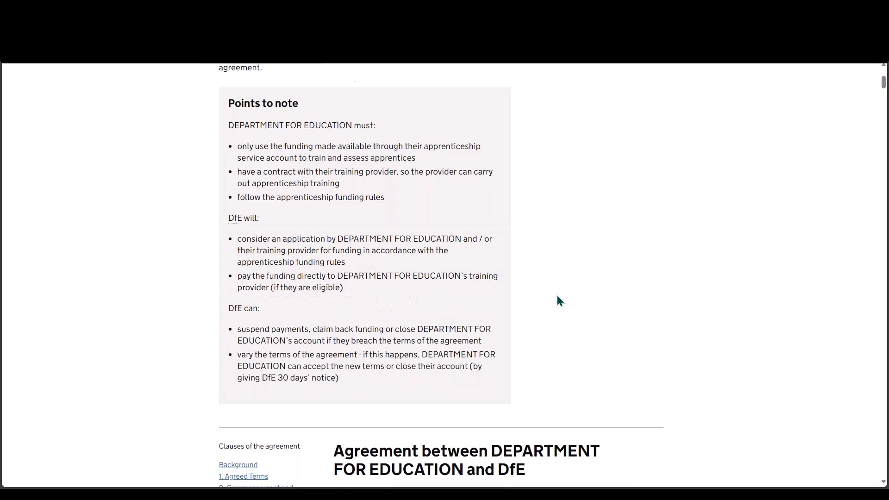
scroll(558, 297, down, 2)
scroll(558, 300, down, 3)
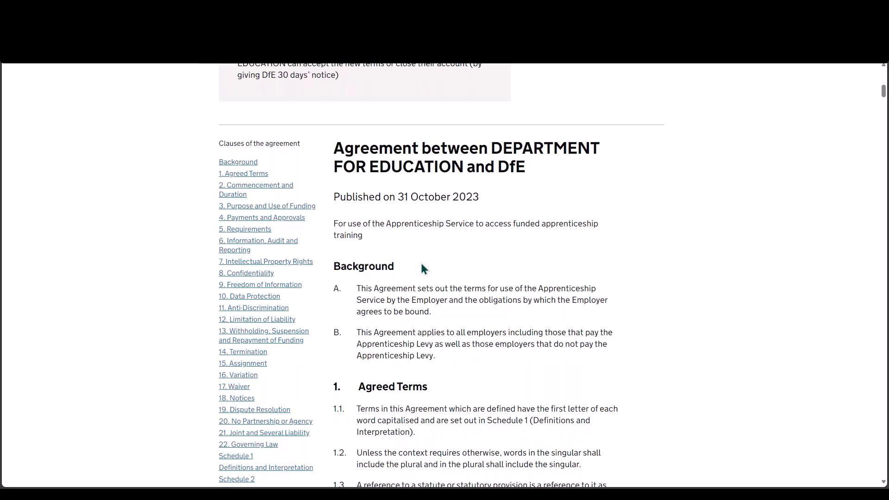
scroll(422, 264, down, 1)
scroll(421, 264, down, 20)
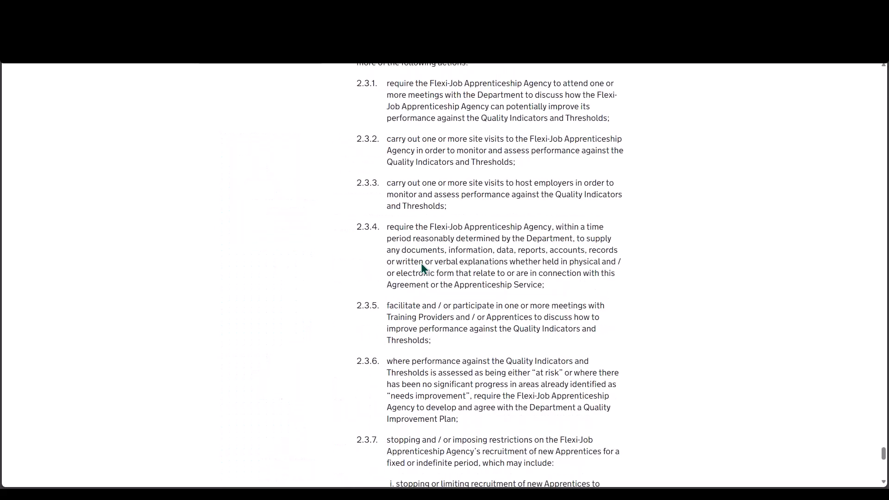
click(343, 273)
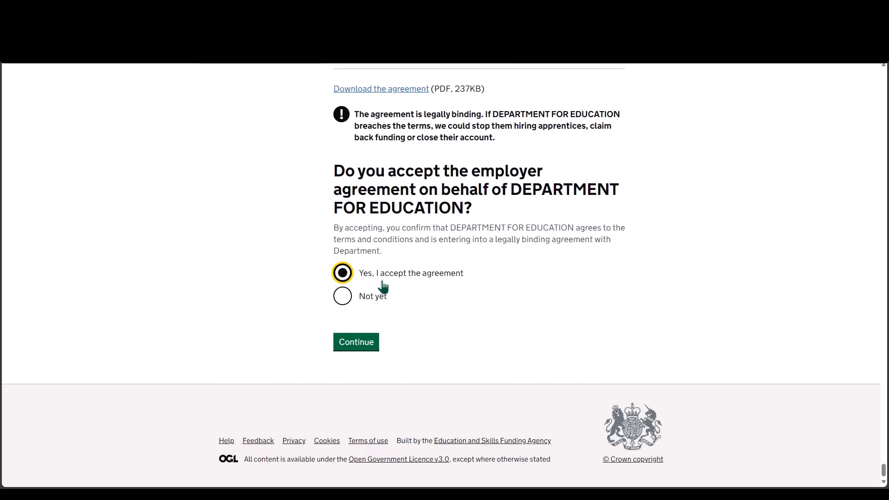
click(363, 344)
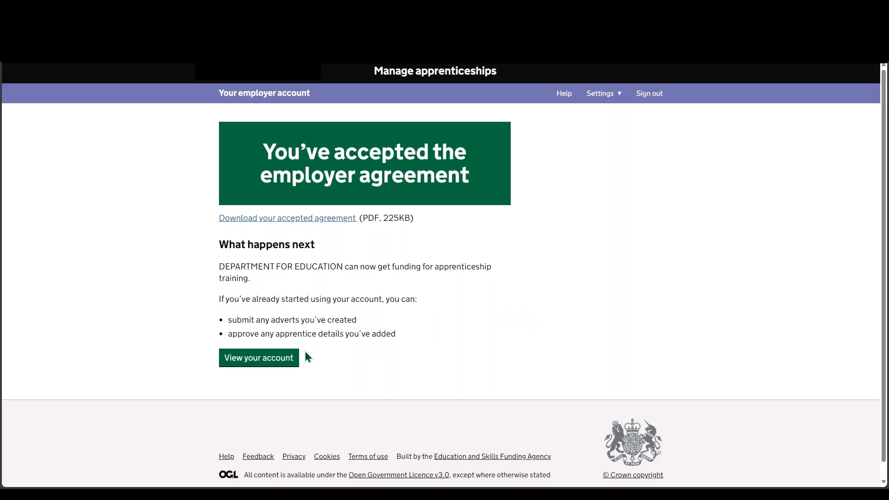
Step: Return to the account and check the added organisation's agreement status in the organisations and agreements list
click(264, 361)
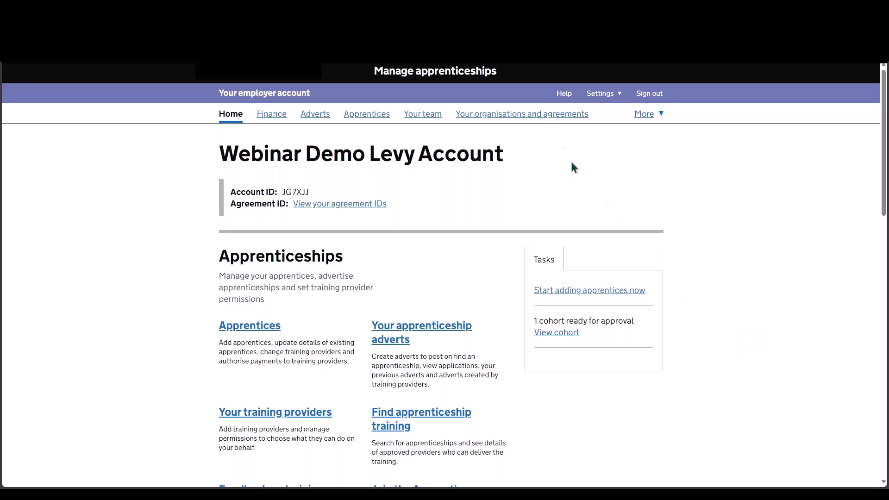
click(541, 115)
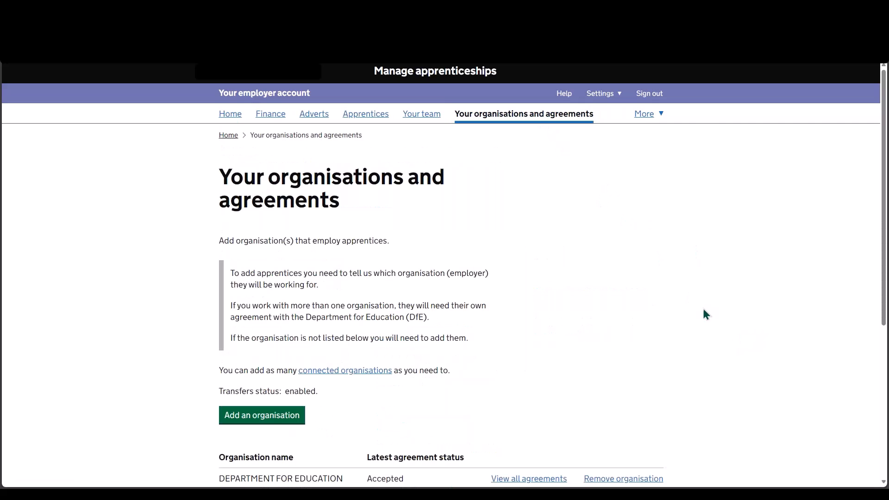
scroll(701, 321, down, 3)
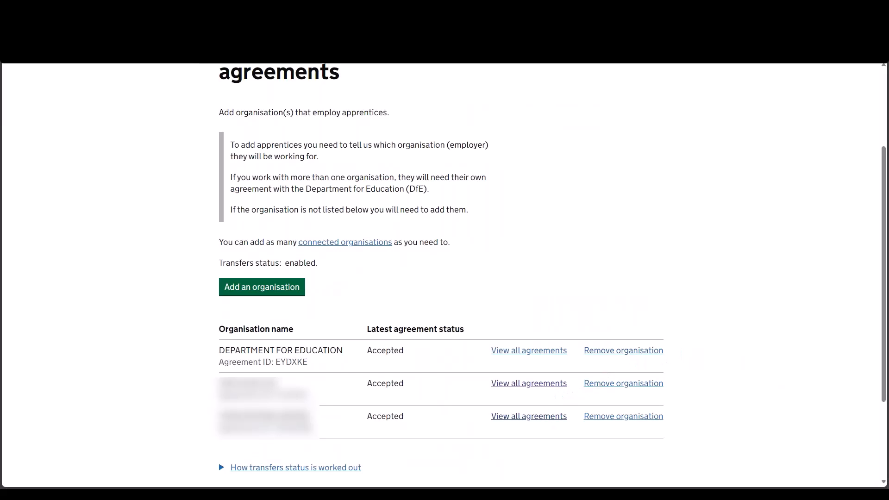
Step: View all agreements of the last listed organisation and expand every accepted agreement section to examine the details
click(529, 416)
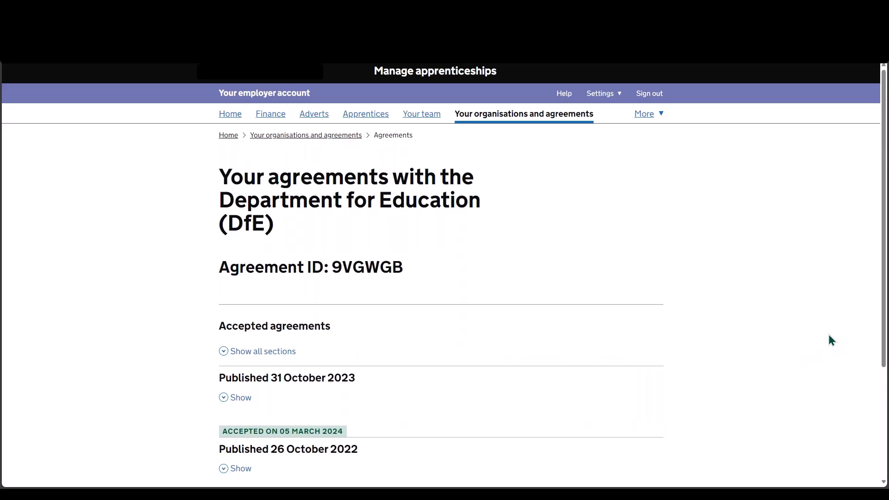
scroll(830, 336, down, 2)
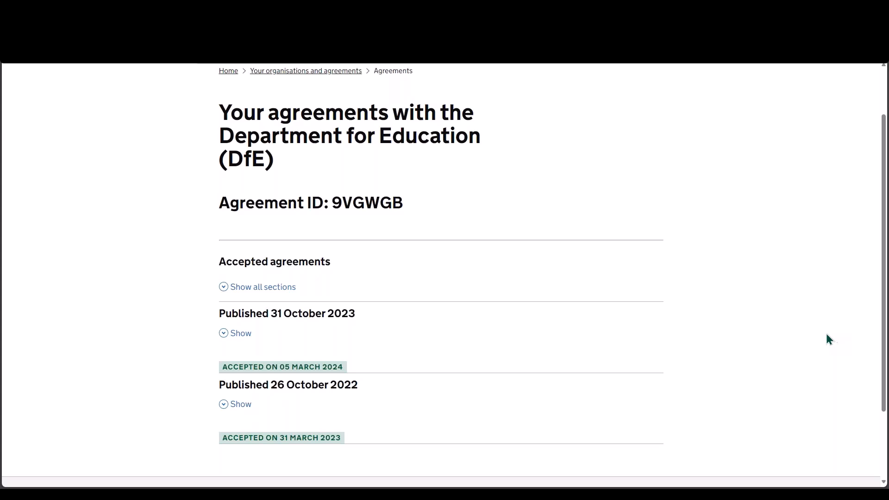
click(279, 289)
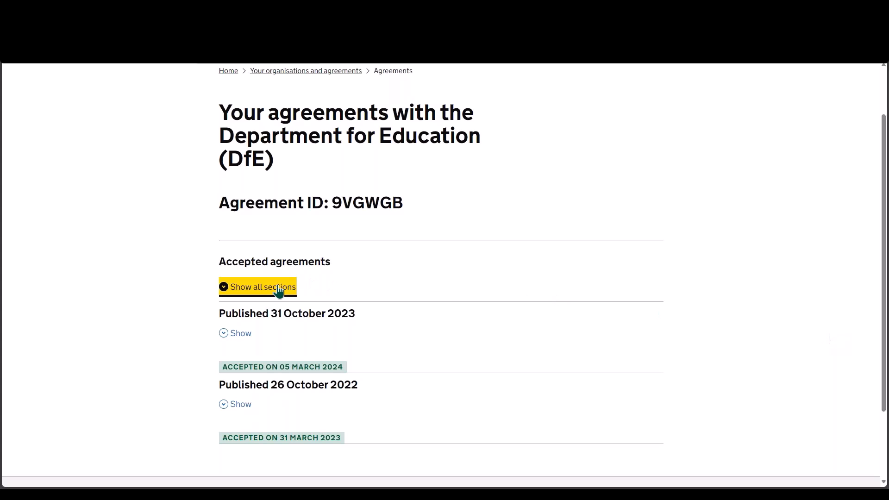
scroll(753, 321, down, 1)
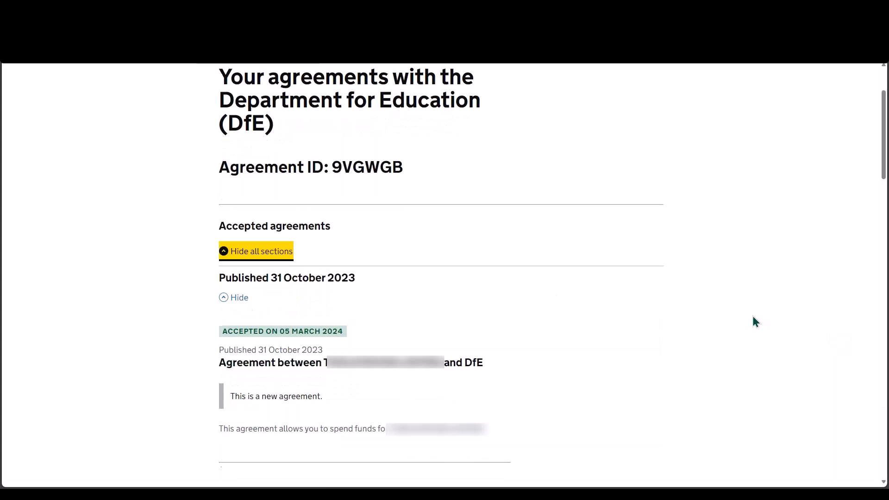
scroll(786, 321, down, 1)
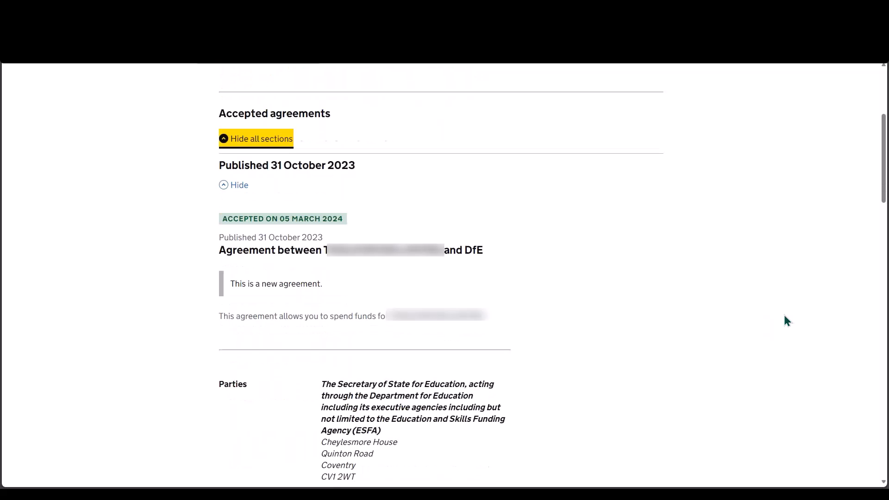
scroll(786, 322, down, 3)
Step: Update the organisation's details using the retrieved Companies House information, and go back to the homepage
click(386, 393)
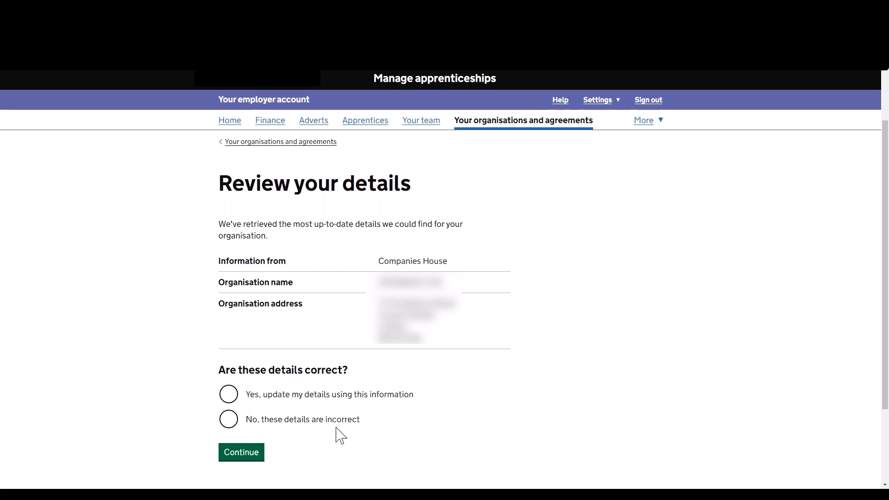
click(240, 406)
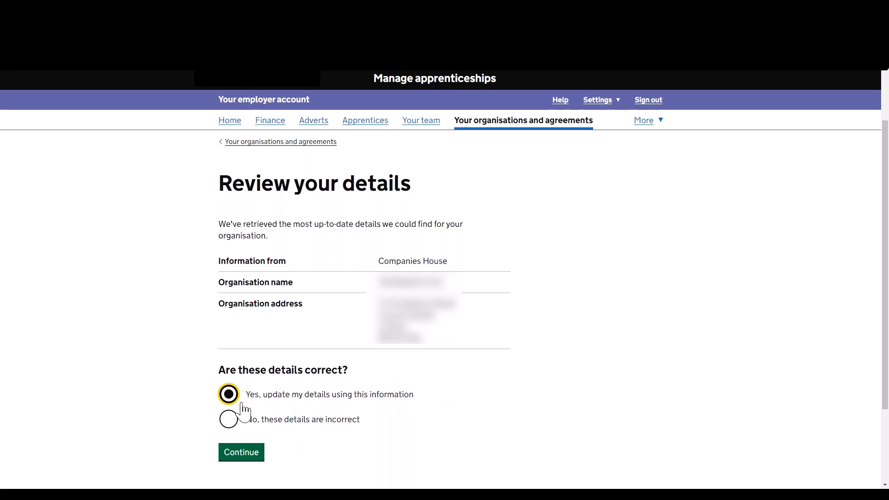
click(230, 457)
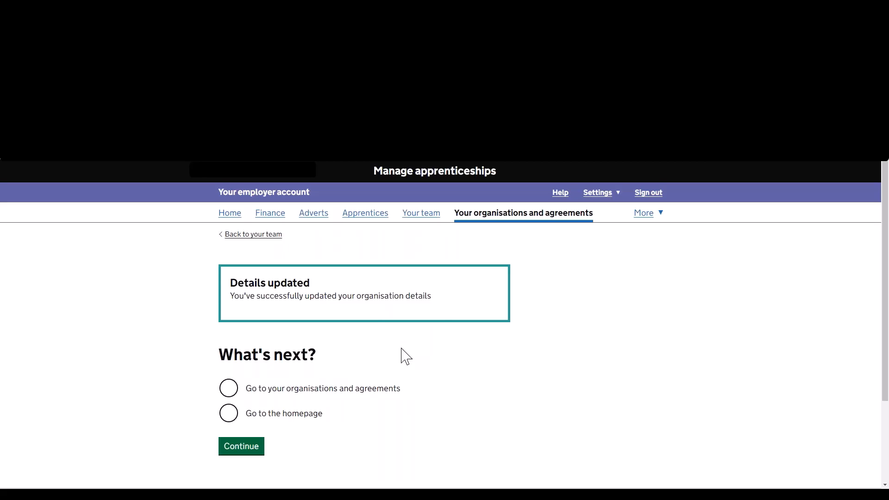
click(222, 422)
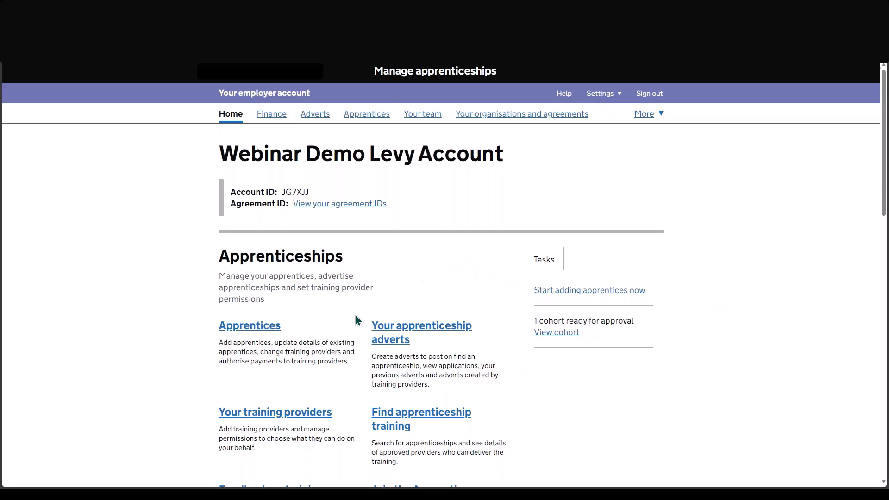
Step: Open the account's training providers, review their permissions and start adding a training provider
scroll(343, 345, down, 1)
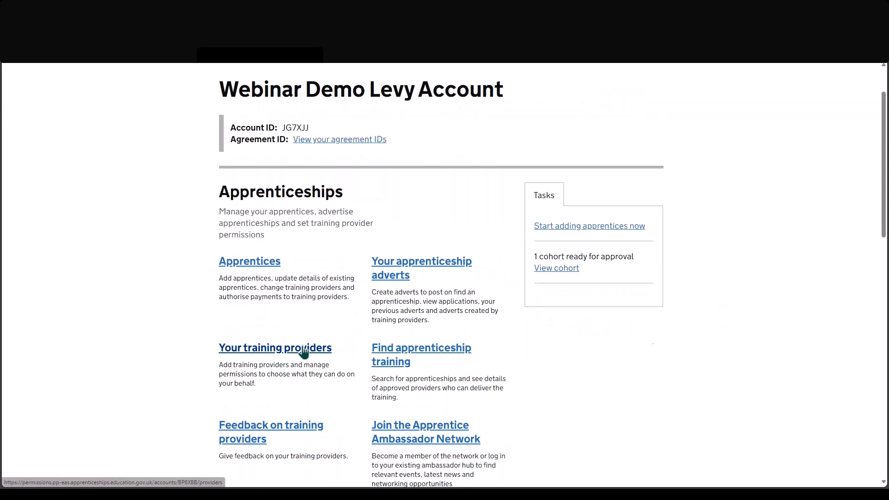
click(328, 346)
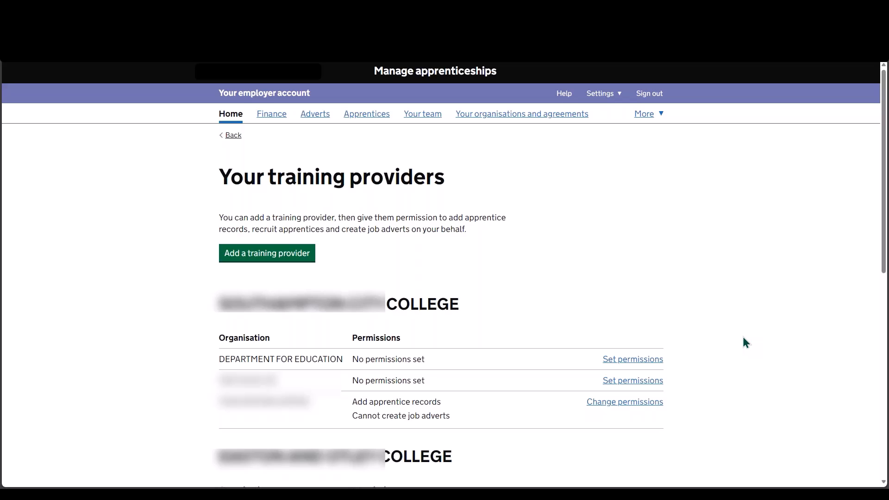
scroll(744, 338, down, 1)
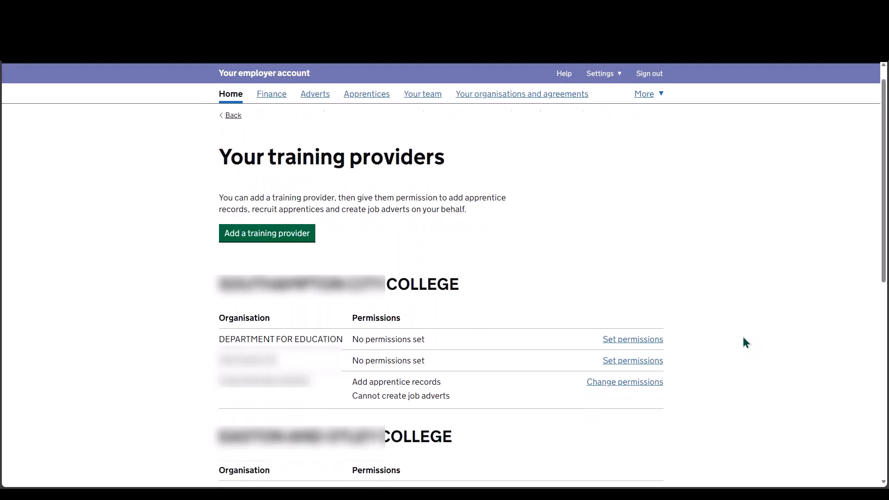
click(294, 194)
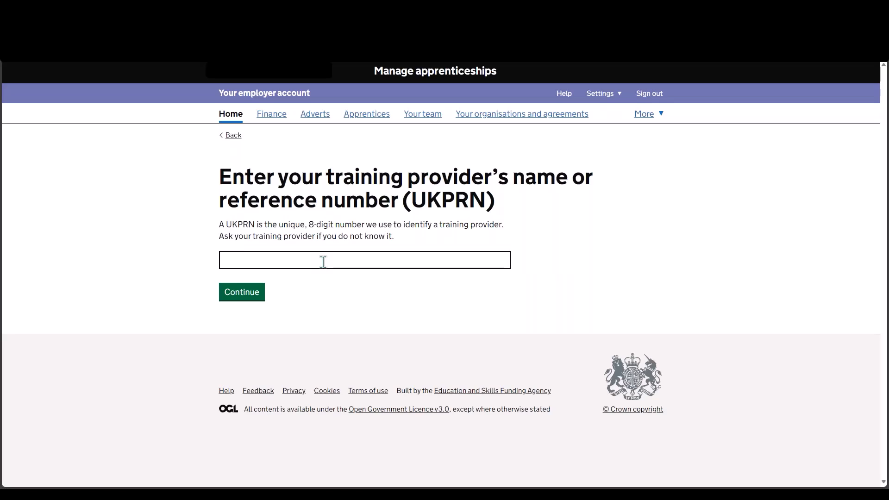
Step: Enter the training provider's reference number (UKPRN) and continue to the provider confirmation
text(XXXXXXXX)
click(369, 260)
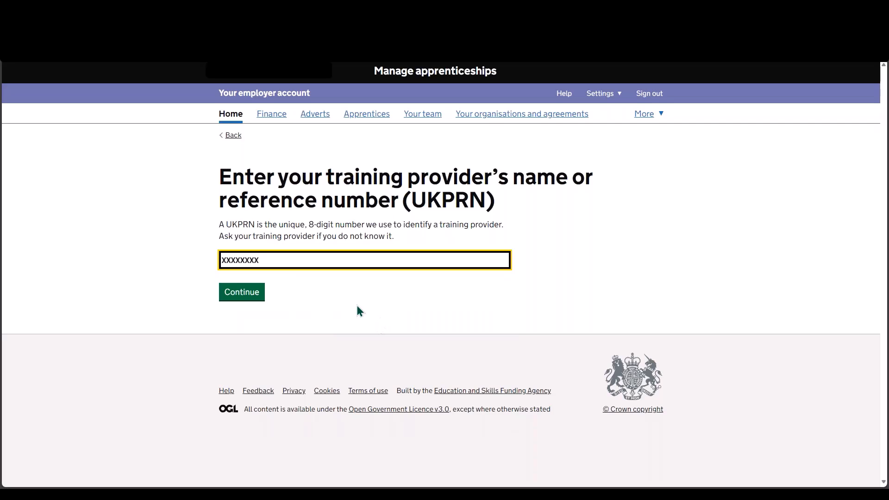
click(240, 293)
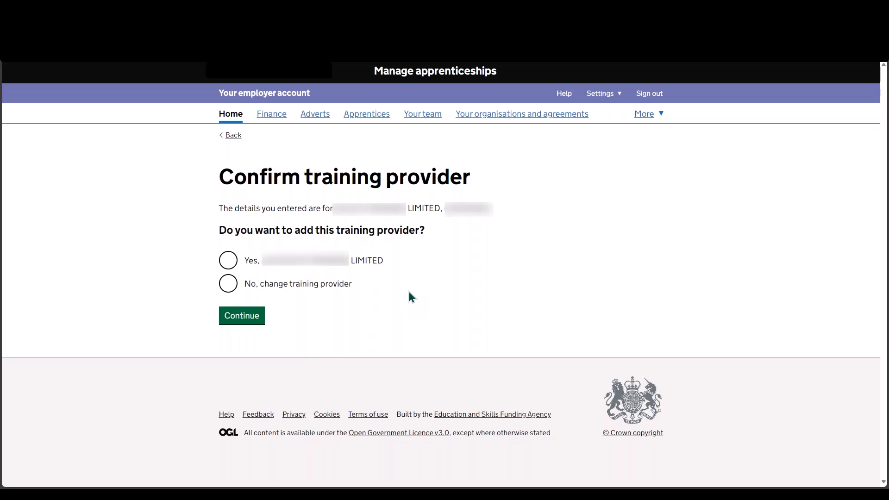
Step: Confirm adding the identified training provider and return to the account's list of training providers
click(228, 262)
click(223, 317)
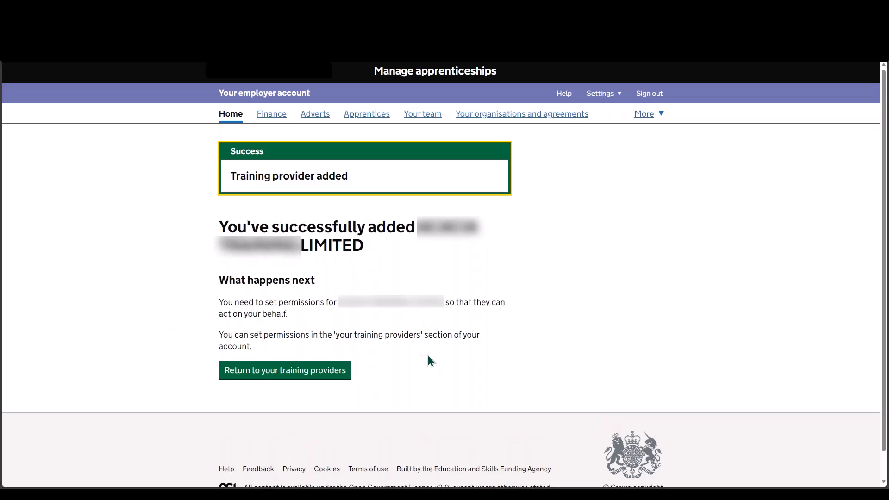
click(327, 373)
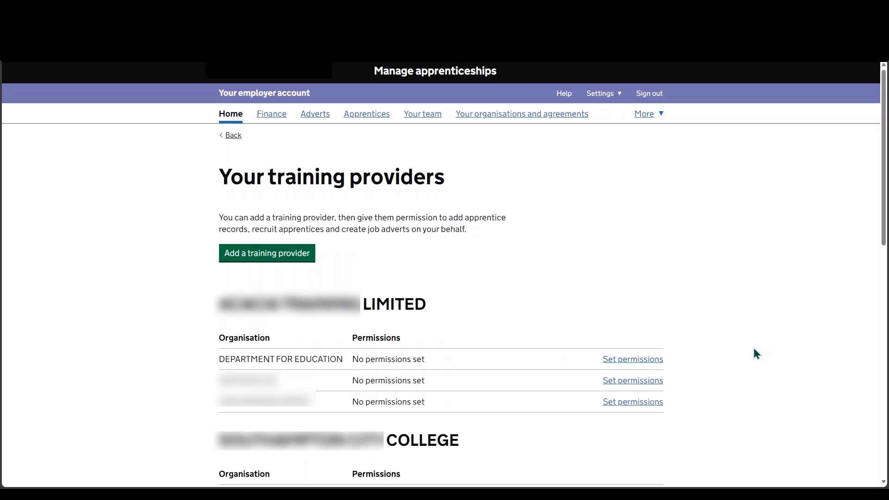
Step: Allow the newly added provider to add apprentice records and recruit apprentices on behalf of DEPARTMENT FOR EDUCATION, and confirm the permissions
click(631, 363)
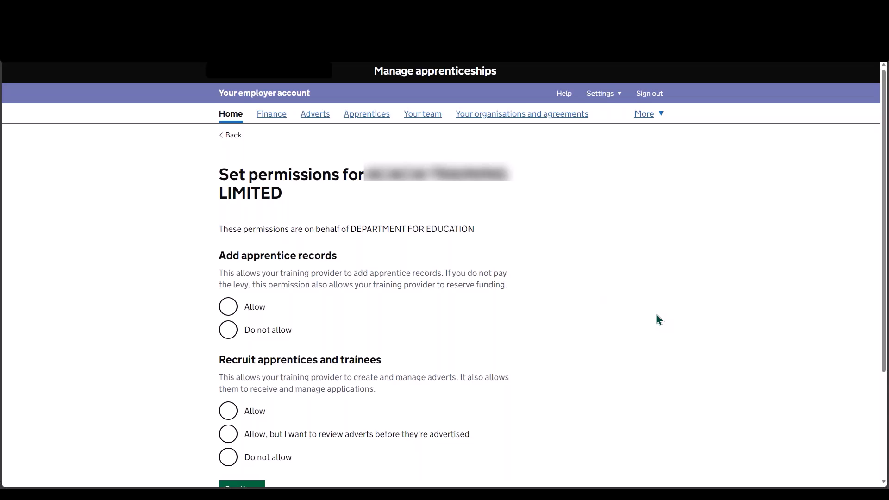
scroll(658, 320, down, 3)
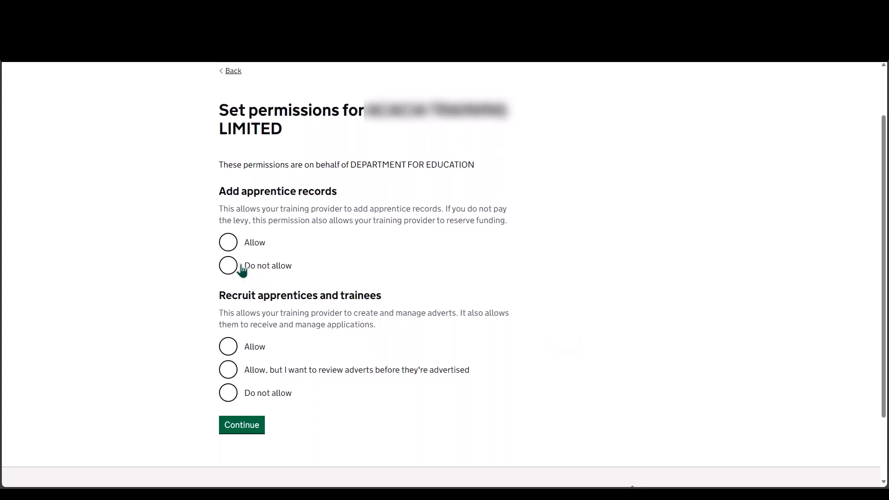
click(229, 250)
click(229, 348)
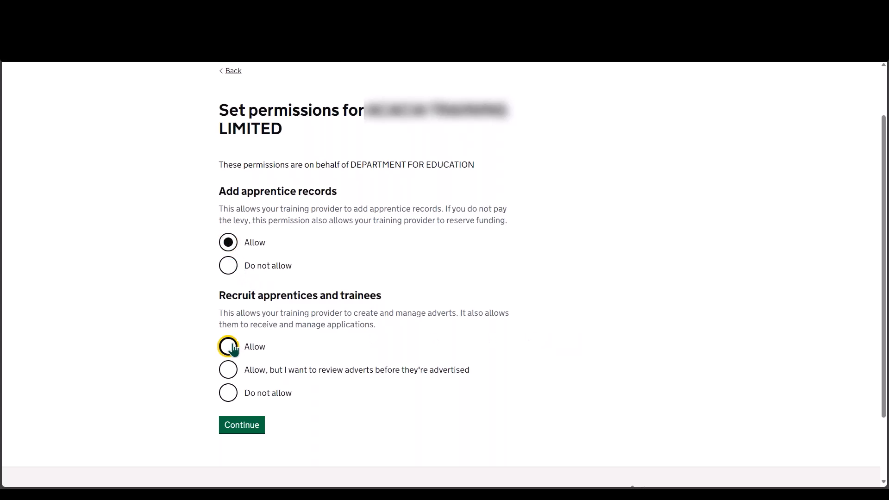
click(253, 427)
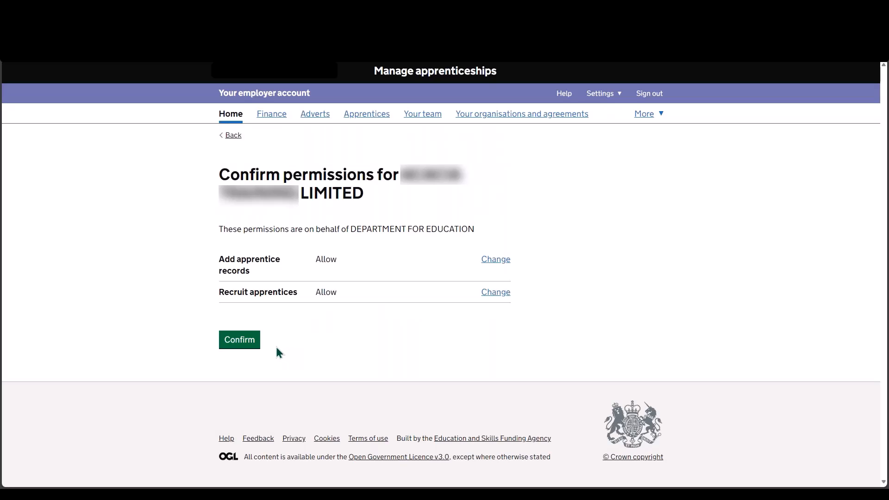
click(253, 341)
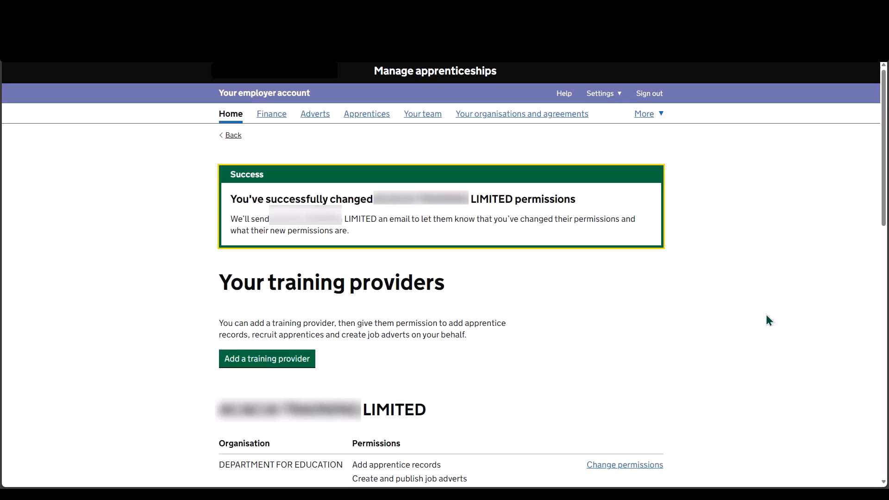
Step: Change the provider's DEPARTMENT FOR EDUCATION permissions to Do not allow for both apprentice records and recruitment, and confirm the change with Yes
scroll(767, 316, down, 3)
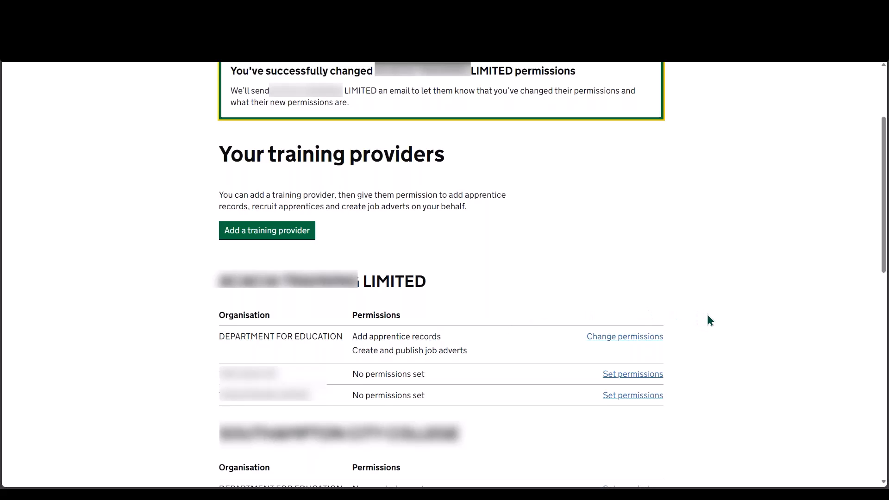
click(628, 337)
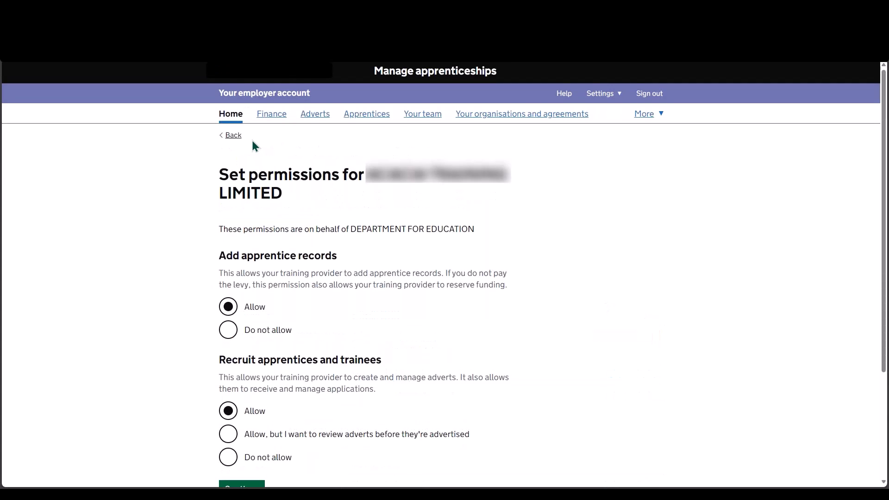
click(231, 339)
click(229, 460)
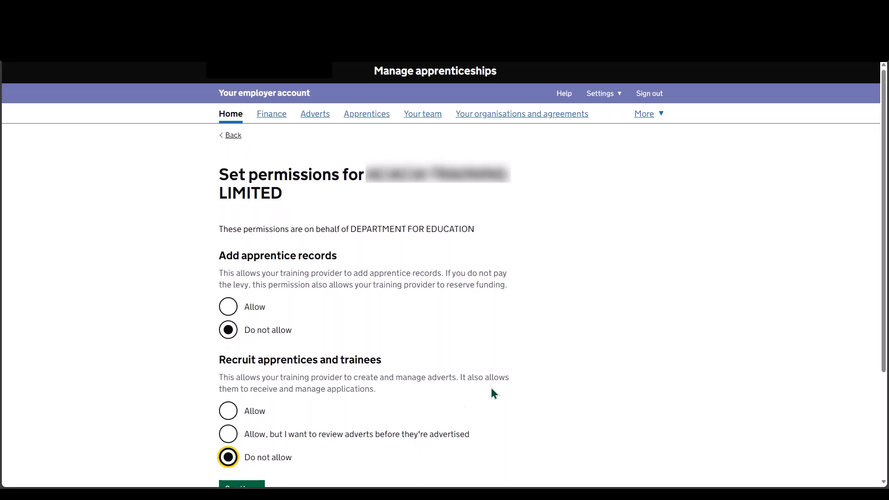
scroll(494, 393, down, 2)
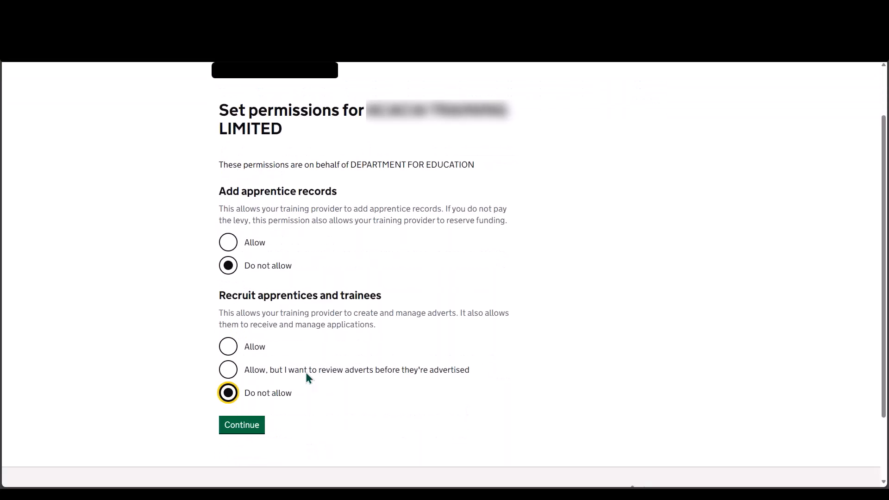
click(242, 435)
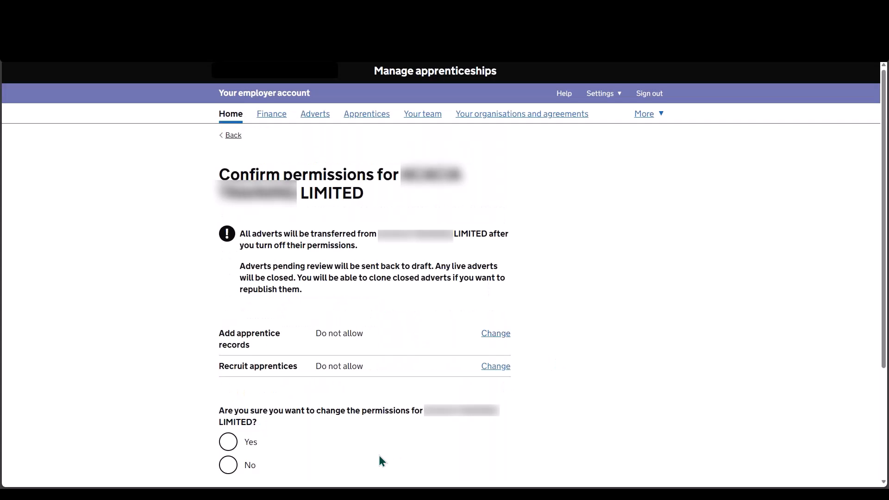
scroll(373, 453, down, 3)
click(227, 313)
click(245, 373)
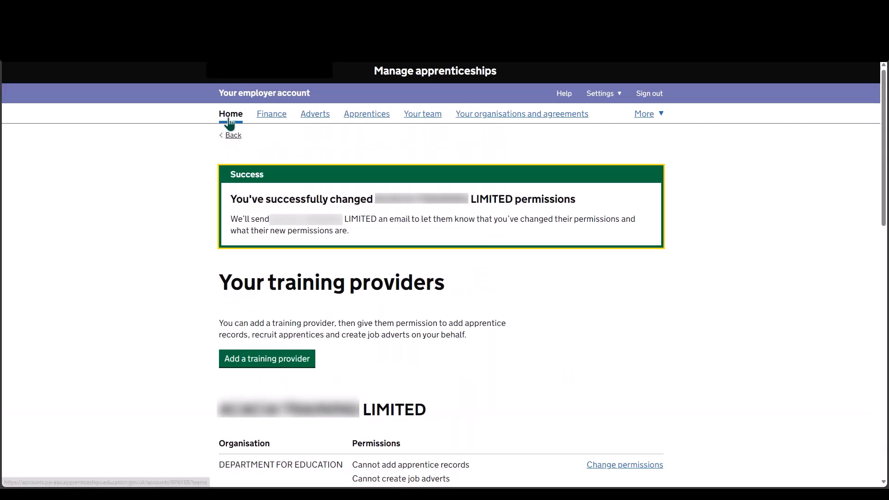
Step: Return to the account homepage to review its sections, and open the apprenticeship adverts overview to examine its categories
click(230, 115)
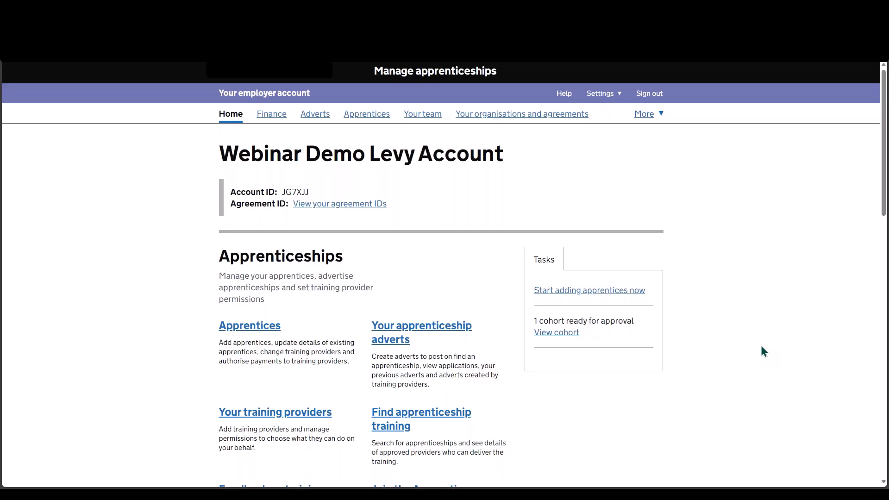
scroll(762, 351, down, 2)
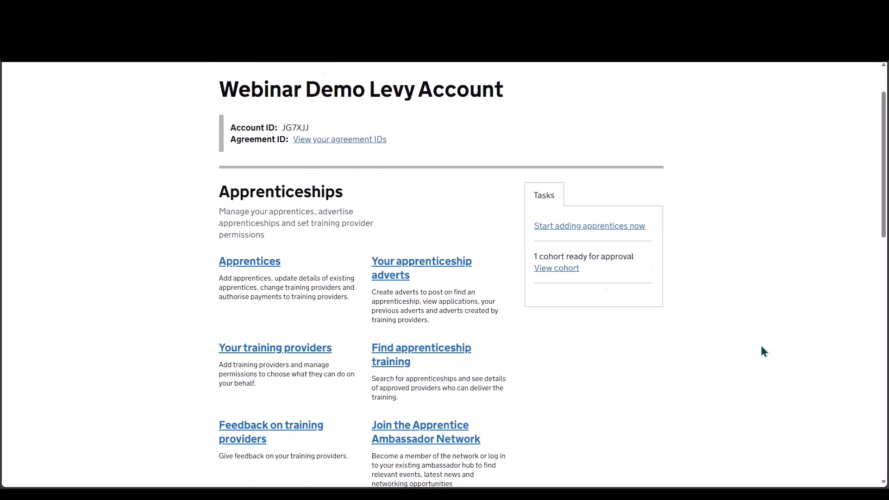
scroll(762, 351, up, 2)
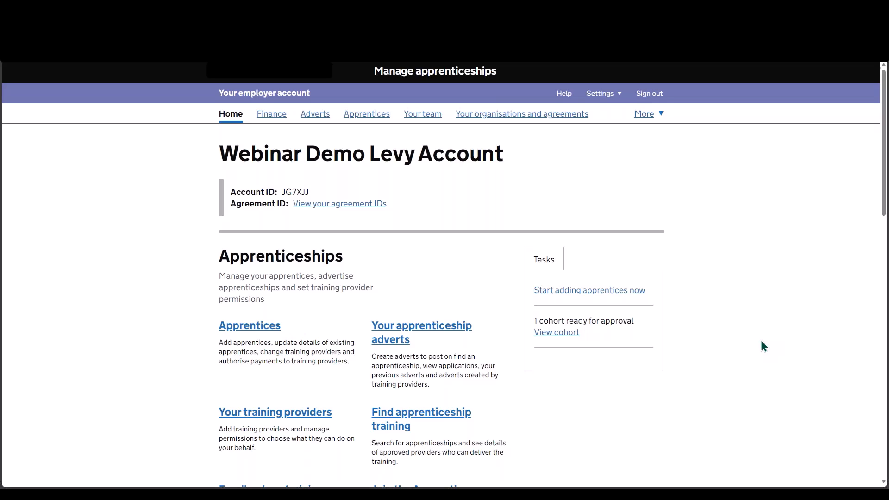
scroll(762, 341, down, 2)
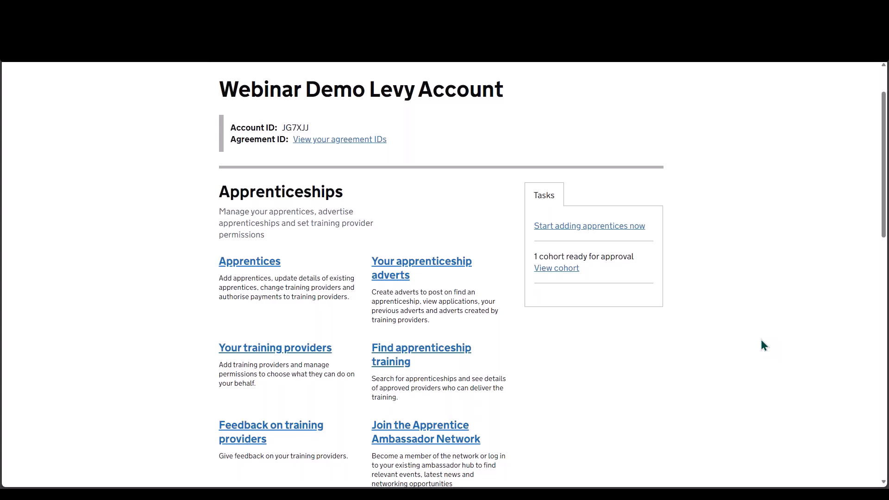
scroll(764, 345, up, 2)
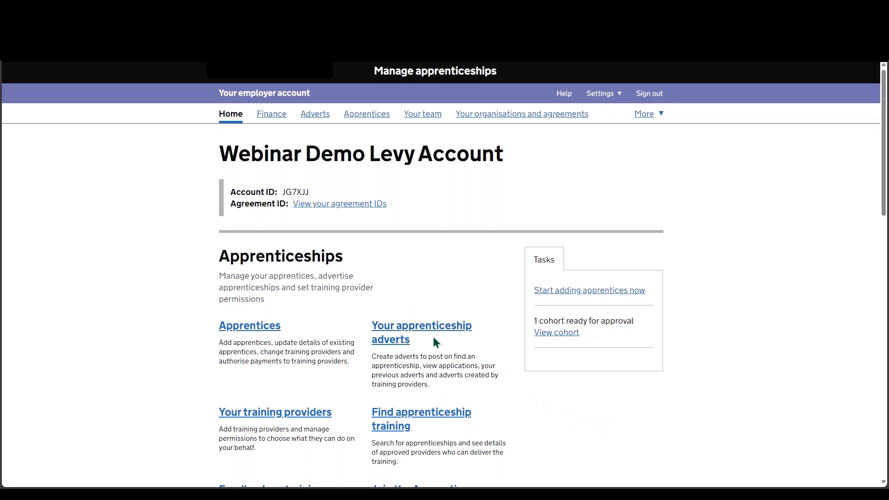
click(418, 329)
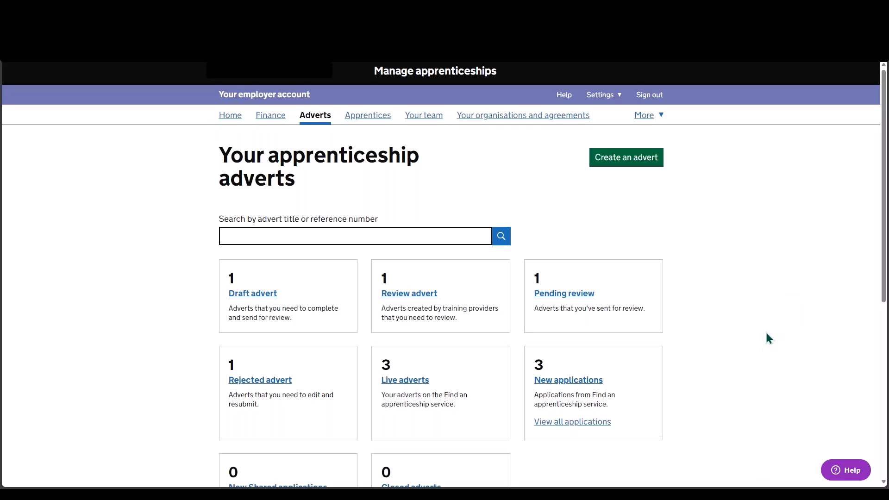
scroll(766, 333, down, 1)
scroll(767, 333, up, 1)
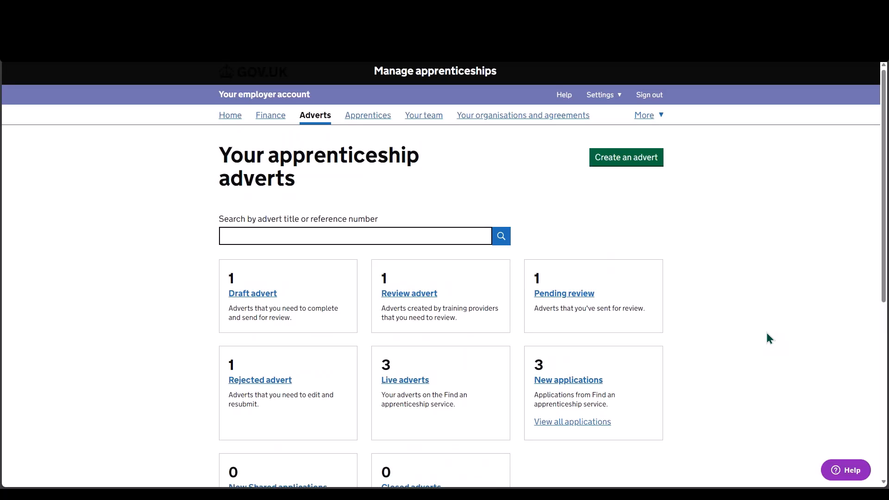
Step: Start creating an apprenticeship advert and review all the sections of its task list
click(643, 163)
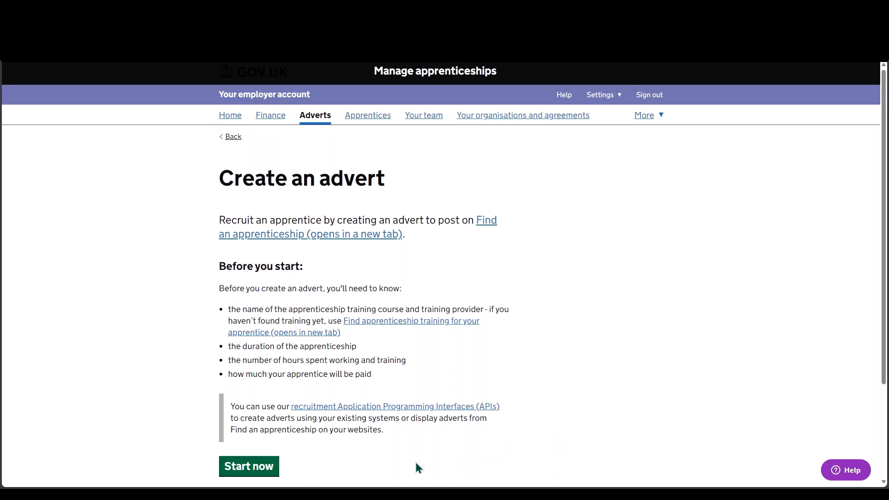
click(261, 467)
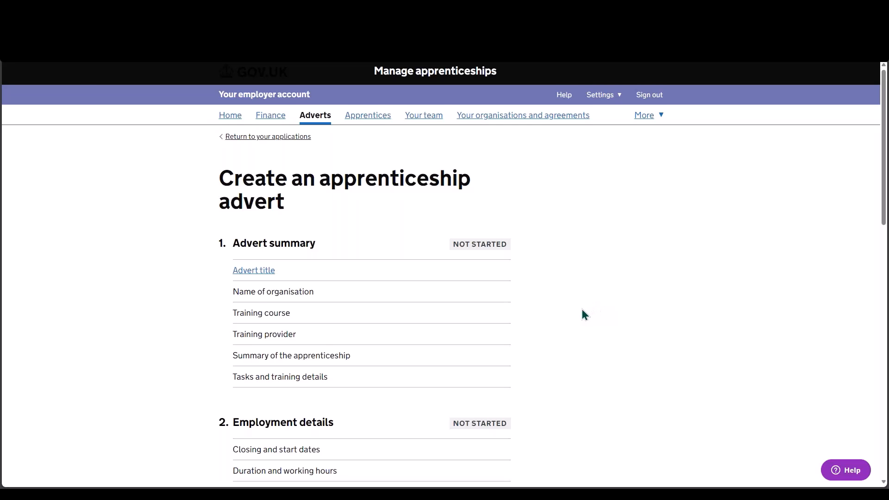
scroll(583, 310, down, 3)
scroll(582, 313, down, 10)
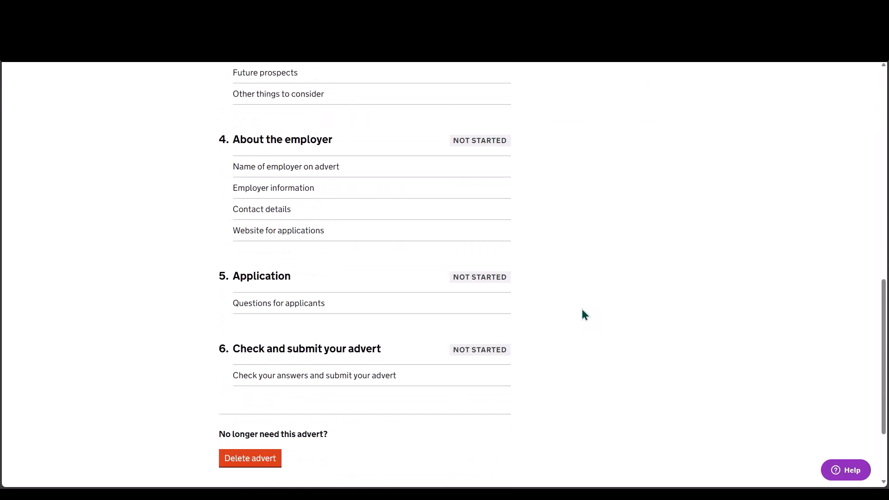
scroll(583, 314, up, 3)
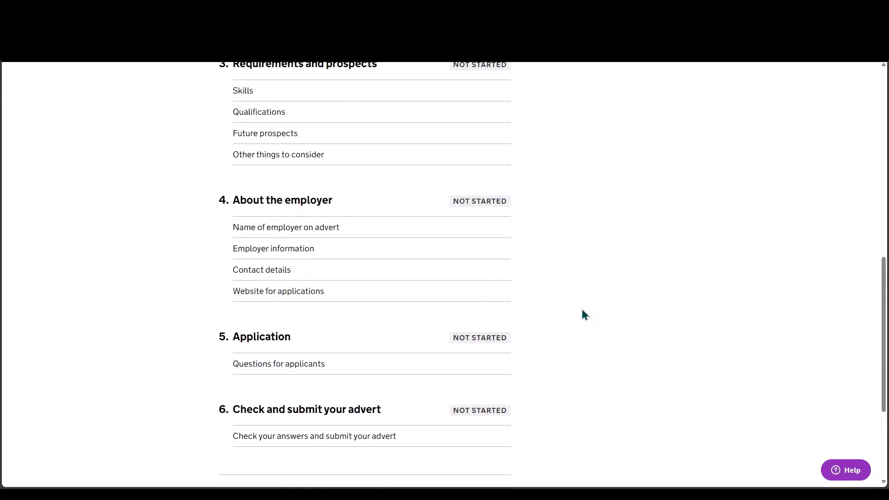
scroll(583, 314, up, 8)
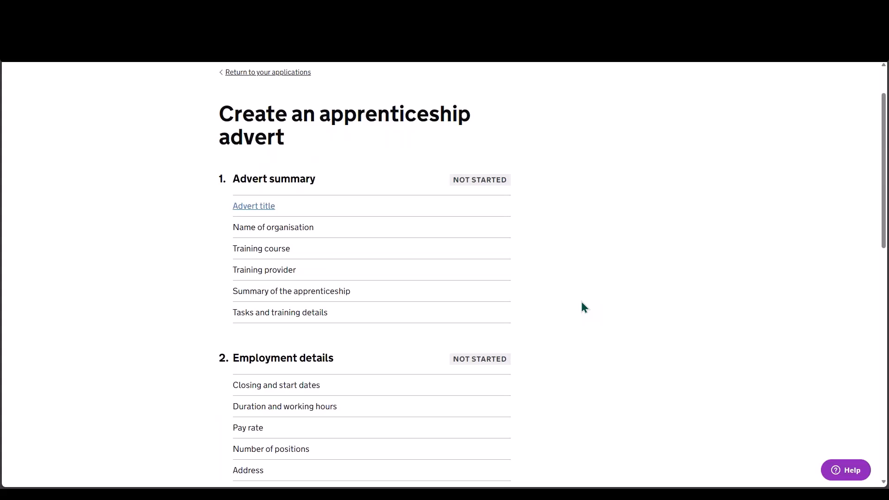
Step: Title the advert "Webinar apprenticeship" and assign it to the DEPARTMENT FOR EDUCATION organisation
click(266, 207)
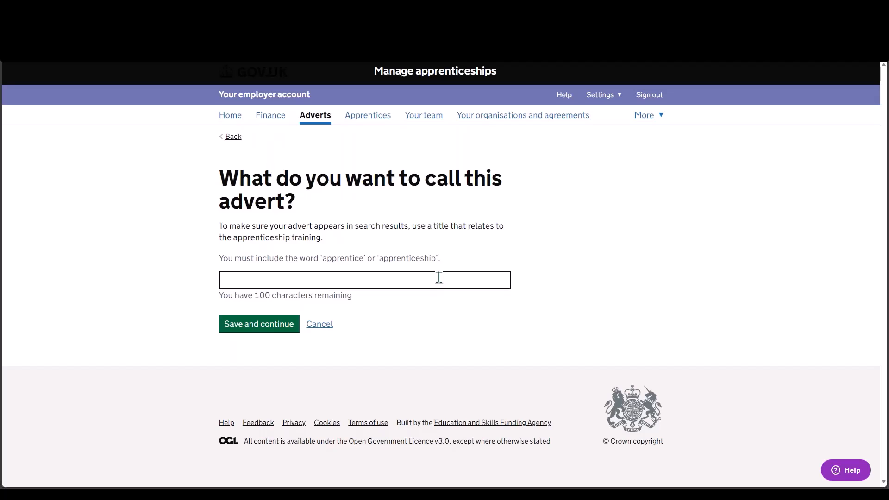
click(439, 278)
text(Webinar apprenticeship)
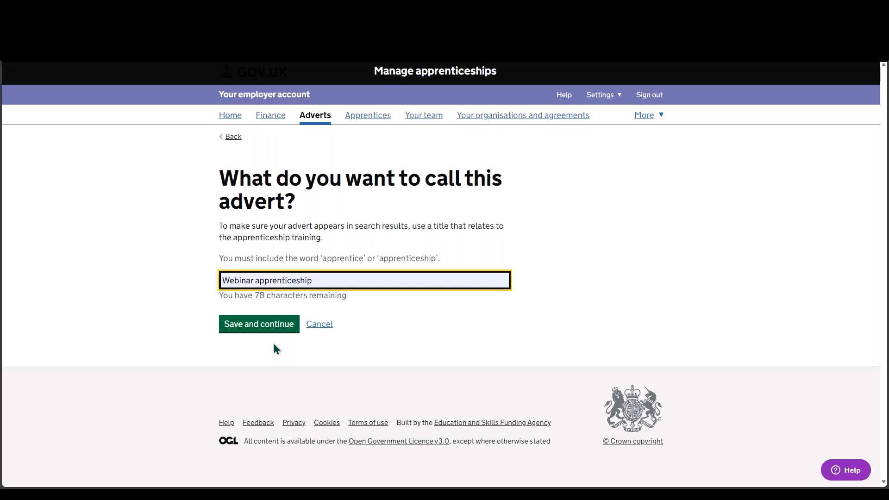
click(274, 328)
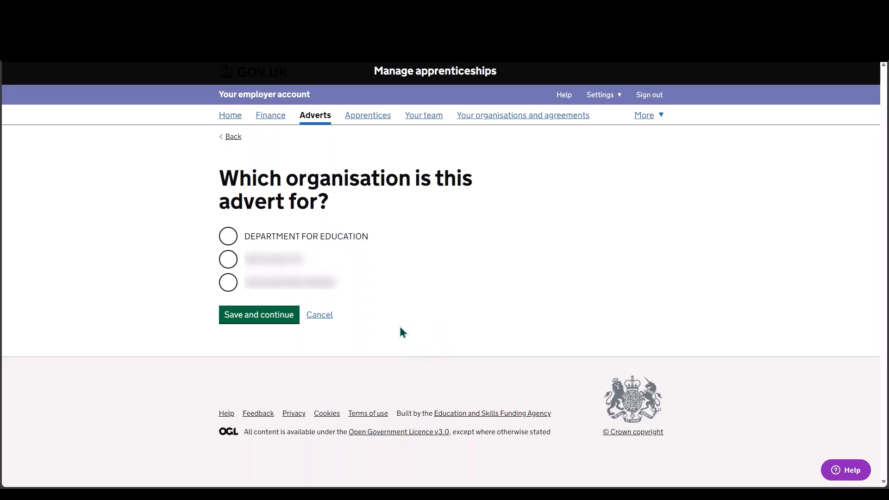
click(228, 236)
click(262, 318)
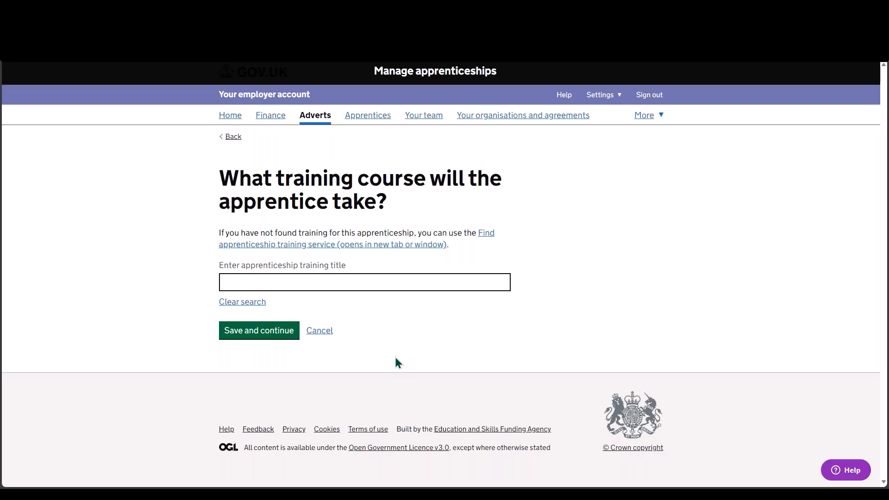
Step: Find the training course with "soft", choose Software developer, Level 4 (Higher national certificate), and confirm it for the advert
click(339, 282)
text(soft)
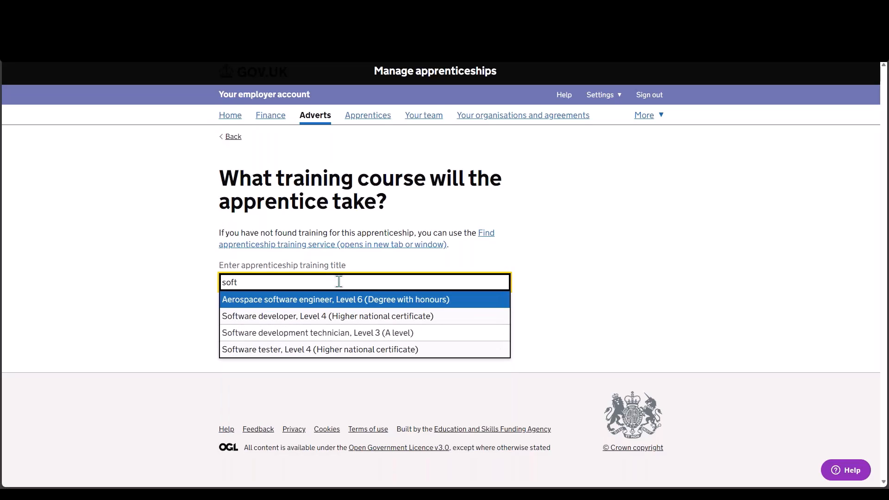
click(285, 323)
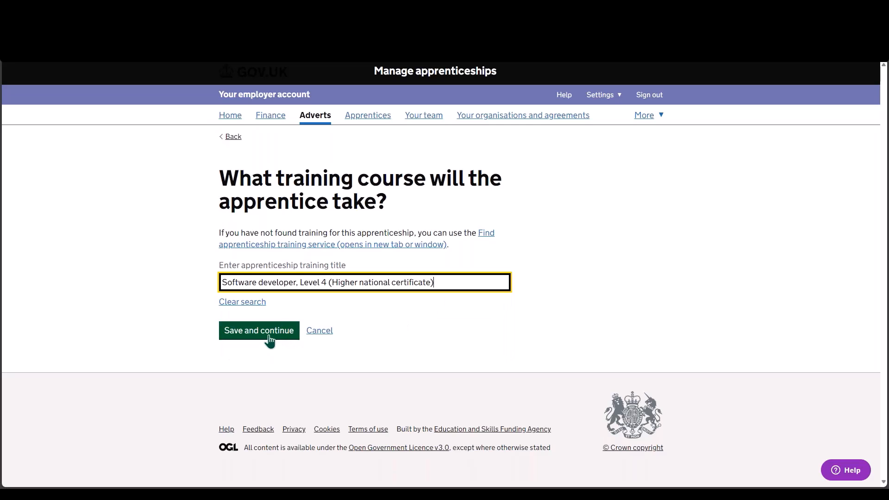
click(269, 330)
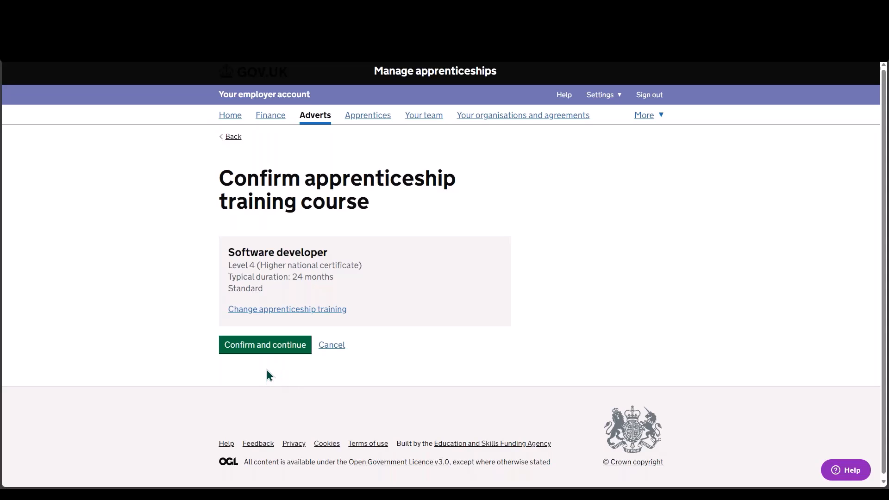
click(270, 351)
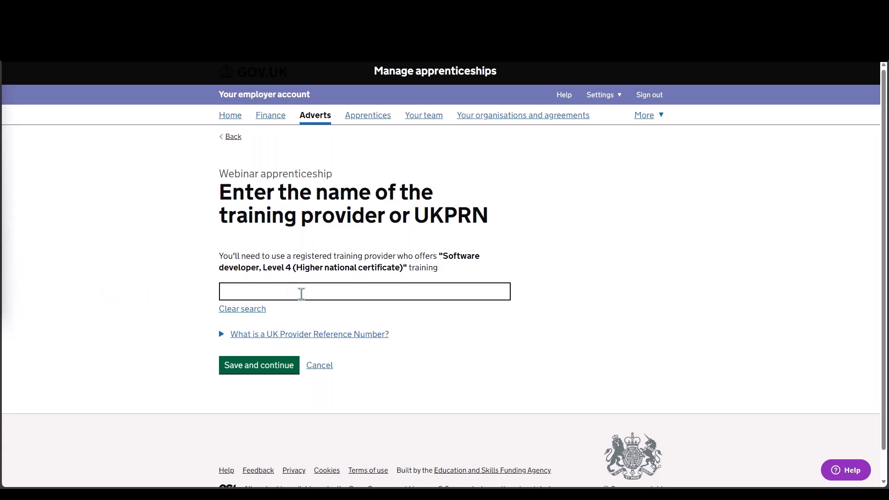
Step: Enter the training provider's UKPRN for the advert and confirm the matching college as the provider
click(301, 294)
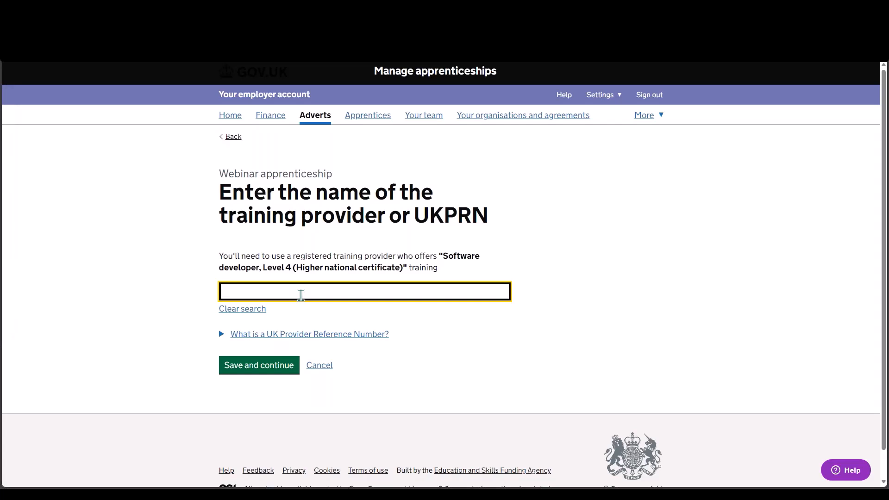
text(xxxxxxxx)
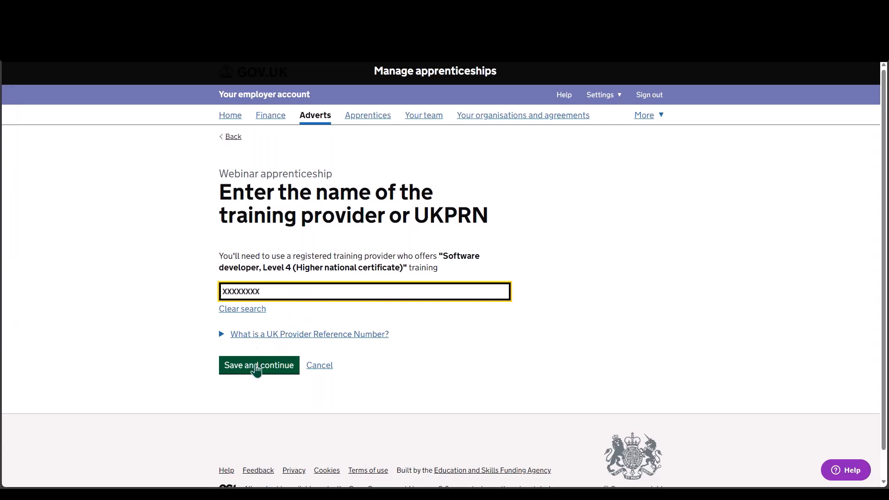
click(257, 370)
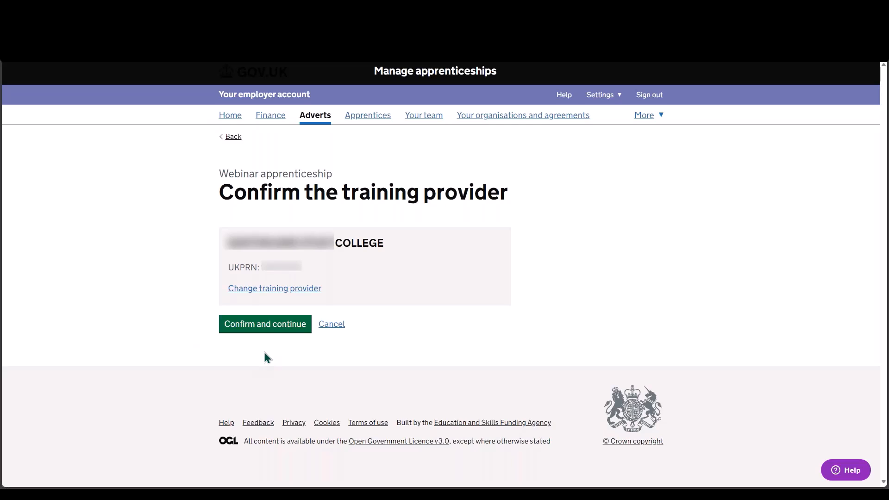
click(264, 325)
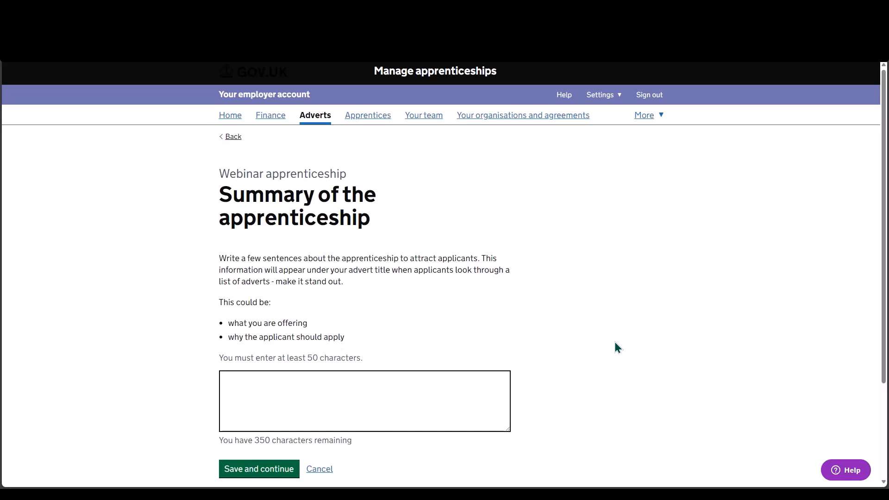
Step: Fill the apprenticeship summary with the page's guidance text from "This could be:" to "why the applicant should apply" and save it
scroll(615, 342, down, 2)
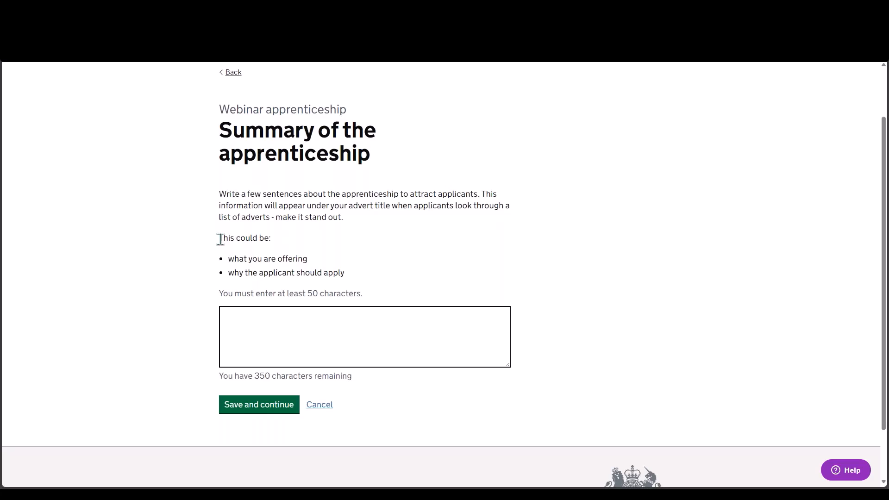
drag(226, 241, 348, 279)
drag(294, 271, 290, 341)
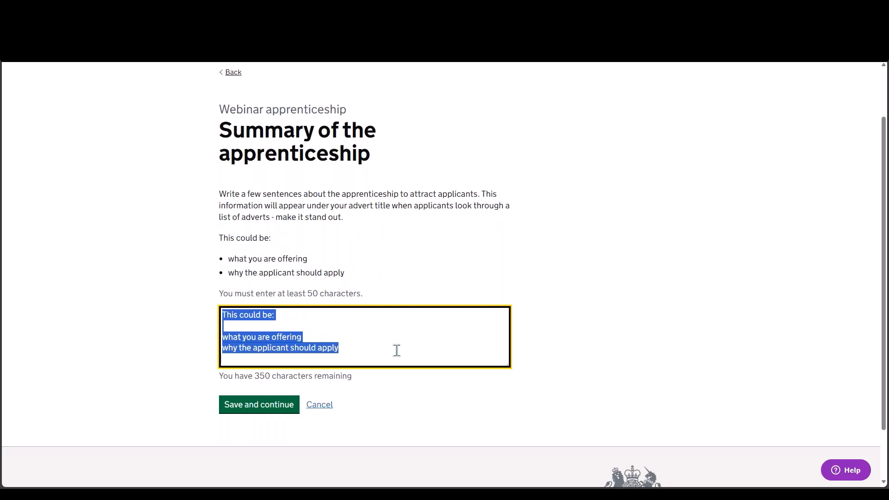
click(550, 354)
scroll(548, 355, down, 2)
click(270, 345)
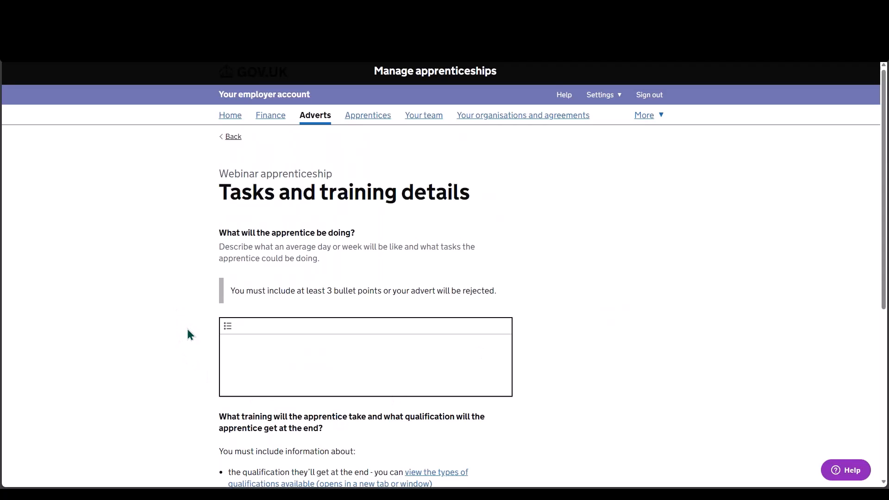
Step: List what the apprentice will be doing as three bullet points: Development, Fix bugs and Stand ups
click(228, 326)
scroll(596, 307, down, 3)
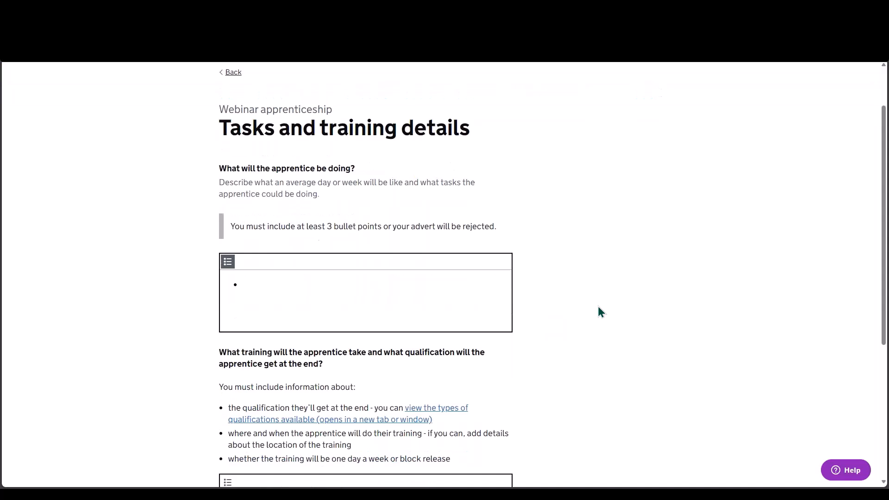
scroll(597, 301, up, 1)
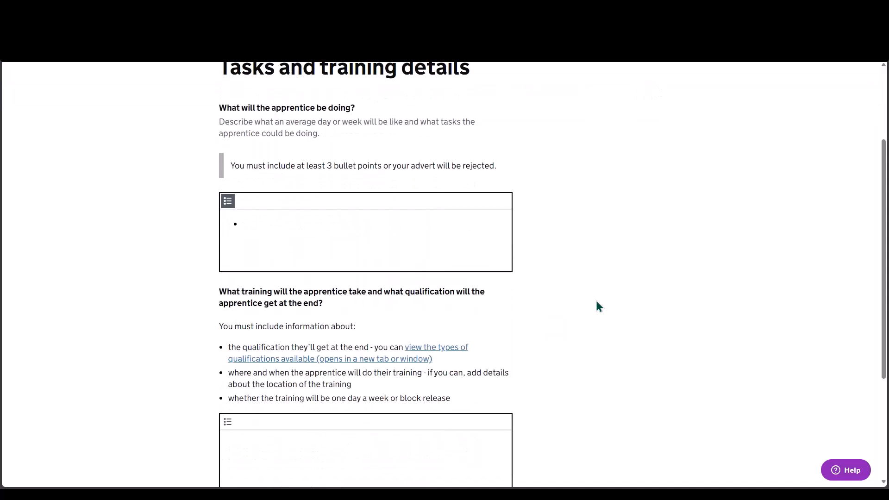
scroll(597, 301, up, 3)
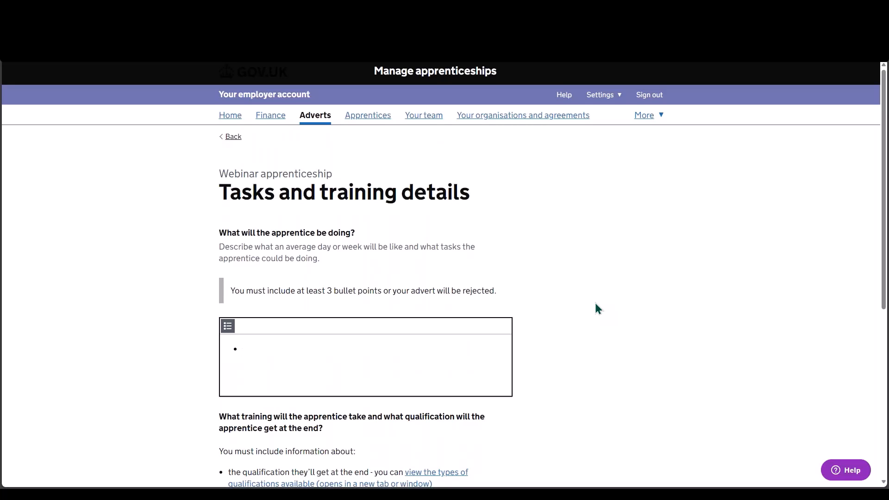
text(Dev)
text(elopment )
text(Fix bug)
text(s )
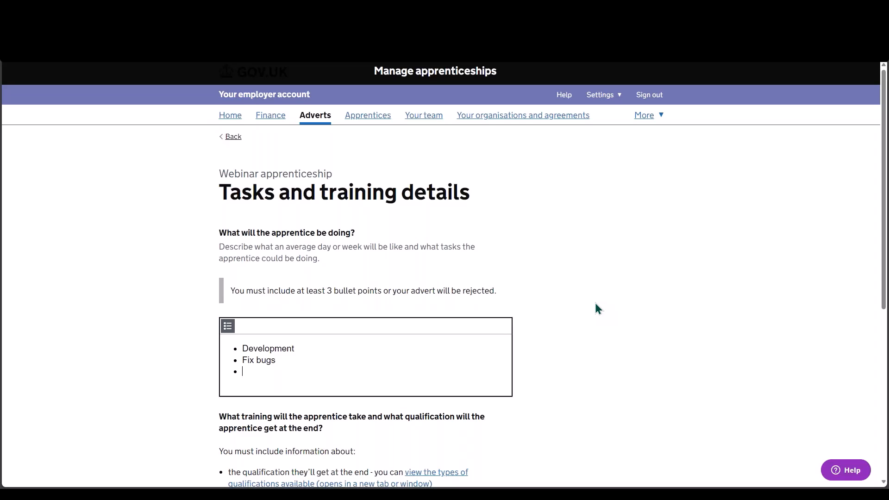
text(Stand ups)
Step: Add the bullet point "HEO" to the training and qualification details, and save the tasks and training details
scroll(585, 319, down, 4)
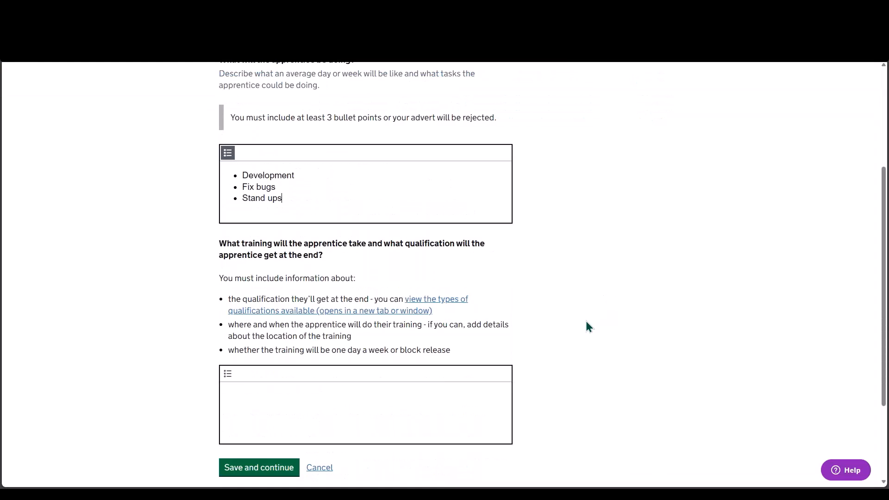
click(230, 369)
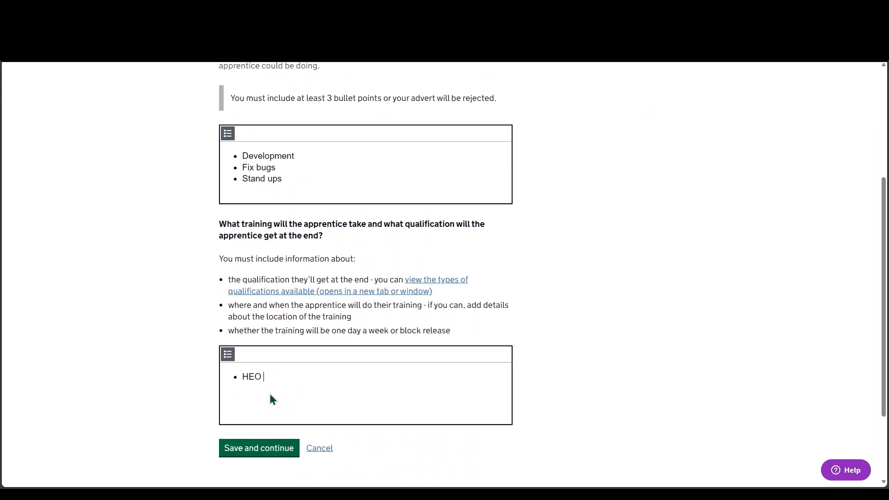
click(244, 453)
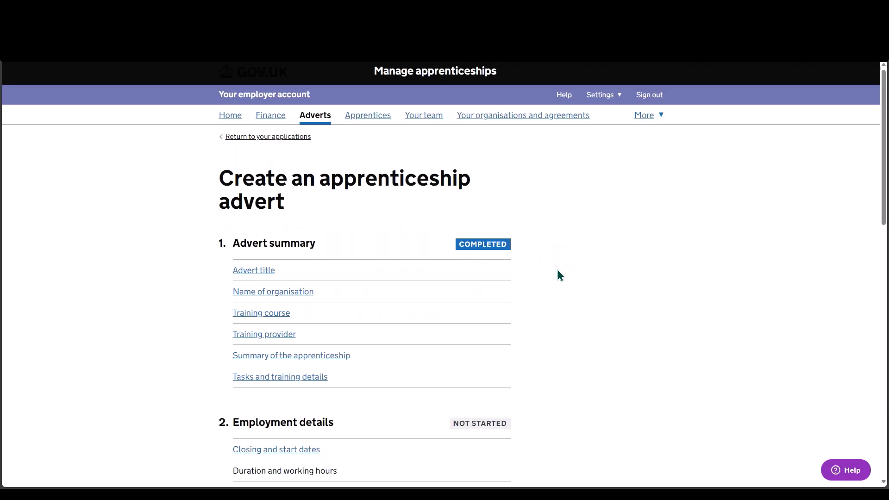
Step: Open the closing and start dates of the advert and set the application closing date to 01 04 2024
scroll(557, 275, down, 2)
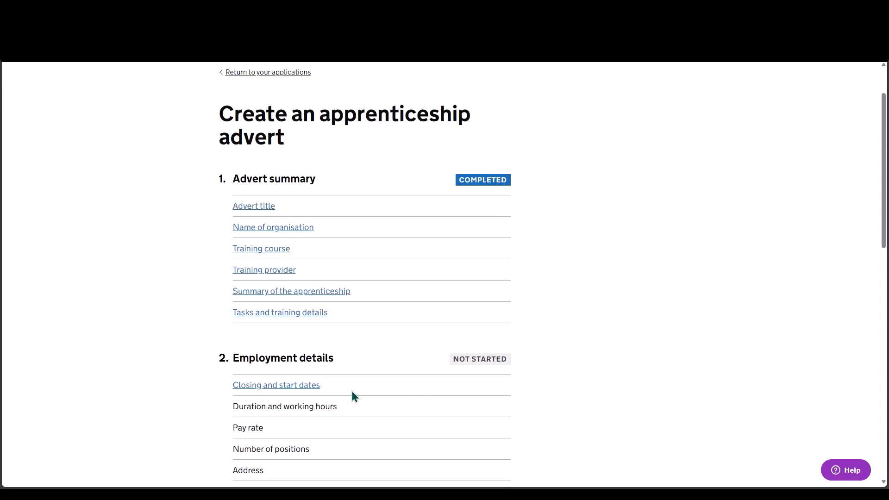
click(306, 388)
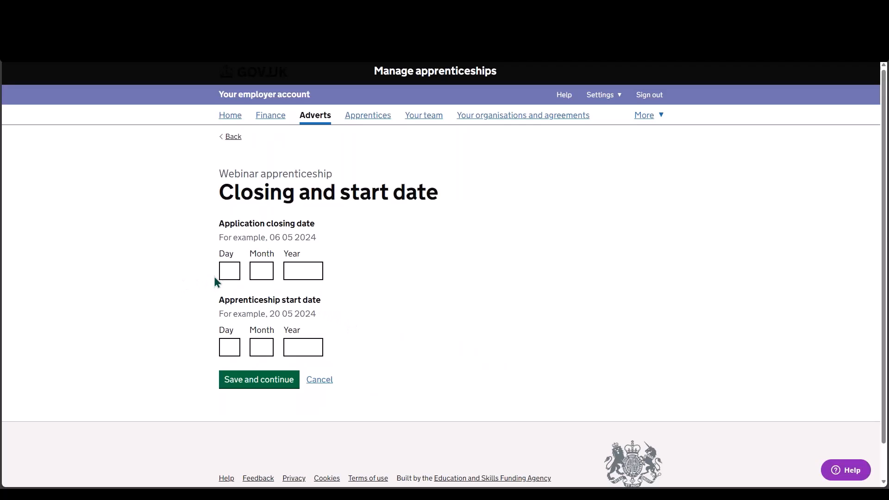
click(231, 267)
text(01)
key(Tab)
text(04)
key(Tab)
text(2024)
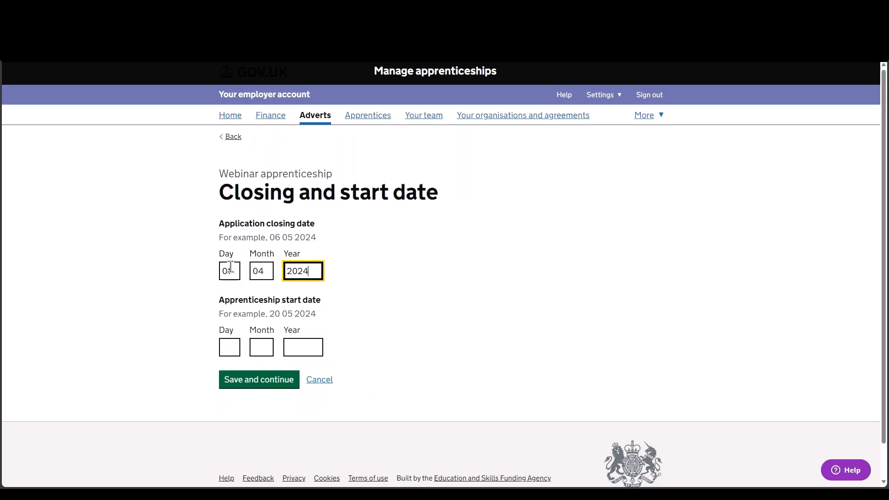
Step: Set the apprenticeship start date to 01 05 2024 and save the dates
click(227, 346)
text(01)
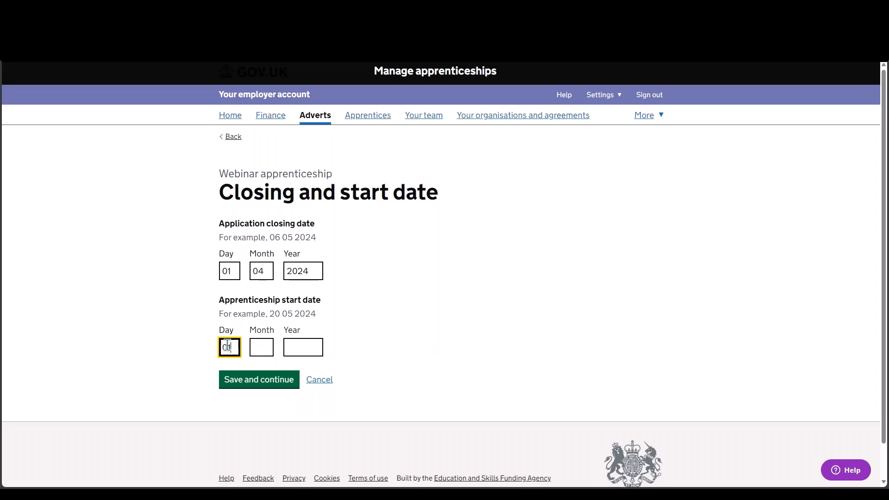
key(Tab)
text(05)
key(Tab)
text(2024)
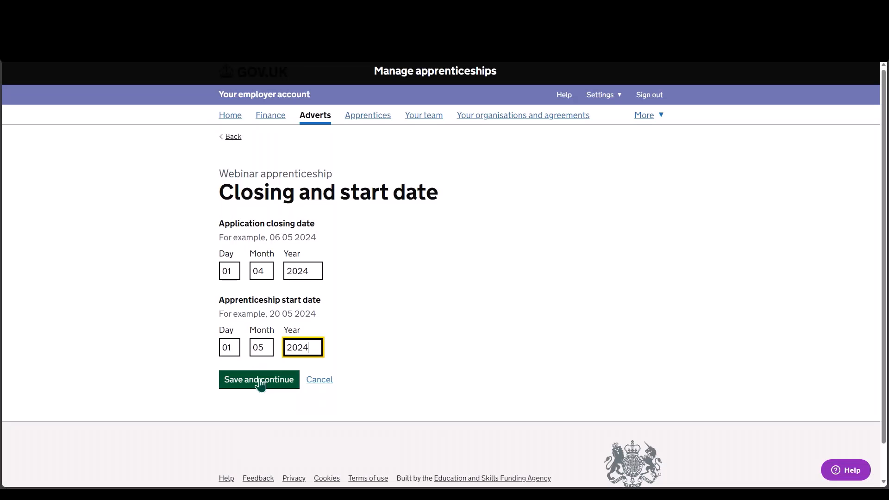
click(260, 384)
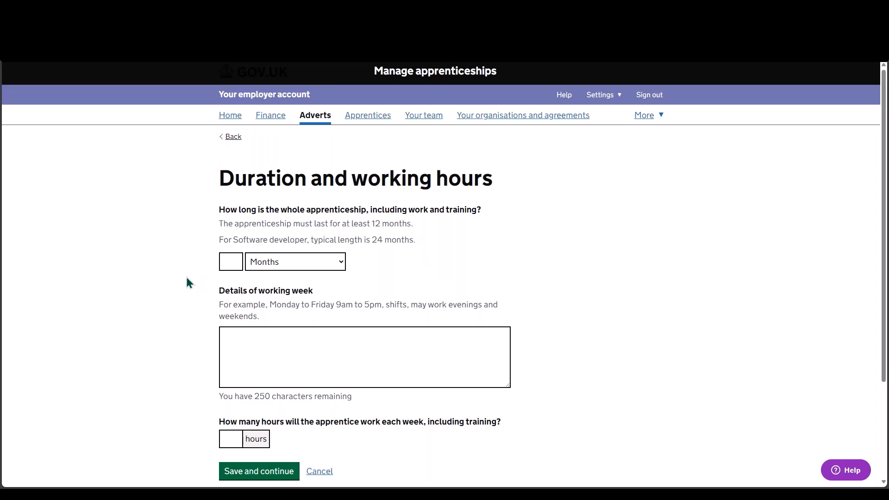
Step: Set the apprenticeship duration to 24 months and the working week details to "Monday to Friday 9am to 5pm"
click(228, 262)
text(24)
drag(269, 305, 379, 307)
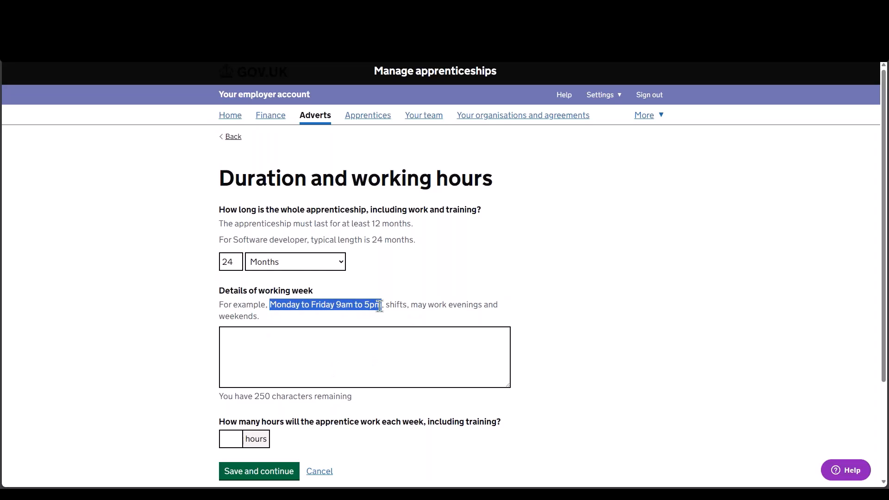
click(361, 341)
drag(361, 341, 375, 359)
Step: Set the weekly working time to 25 hours and save the duration and working hours
scroll(375, 360, down, 3)
click(232, 311)
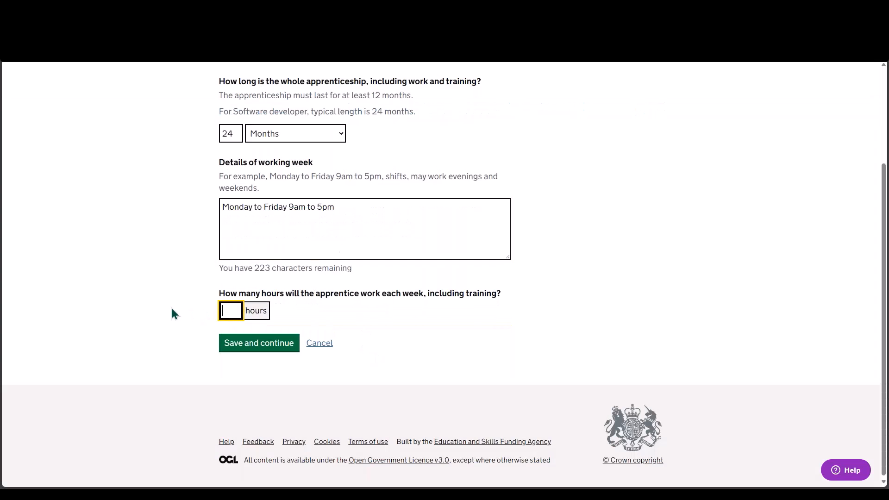
text(25)
click(230, 368)
click(269, 348)
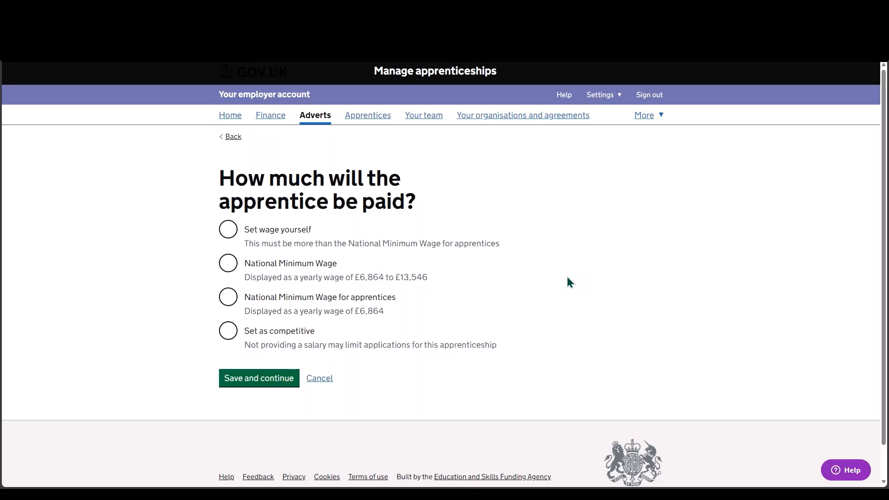
Step: Choose National Minimum Wage as the apprentice's pay and continue without extra information about pay
click(227, 263)
click(249, 379)
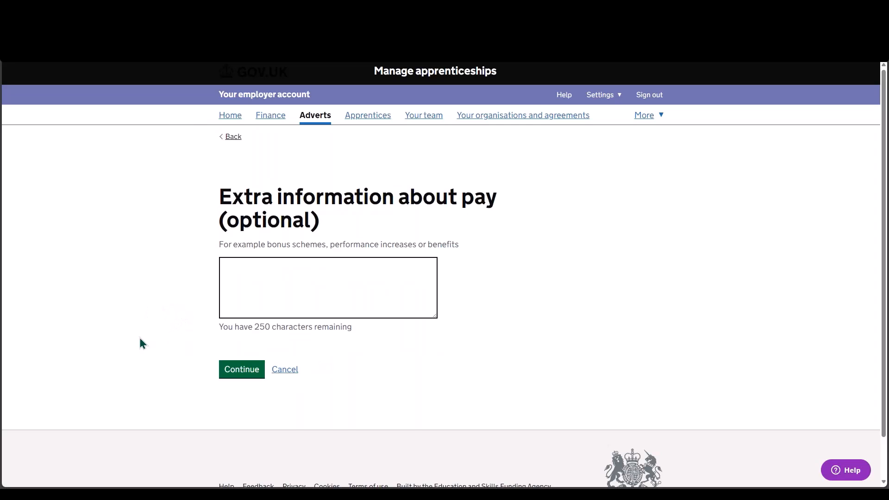
click(226, 371)
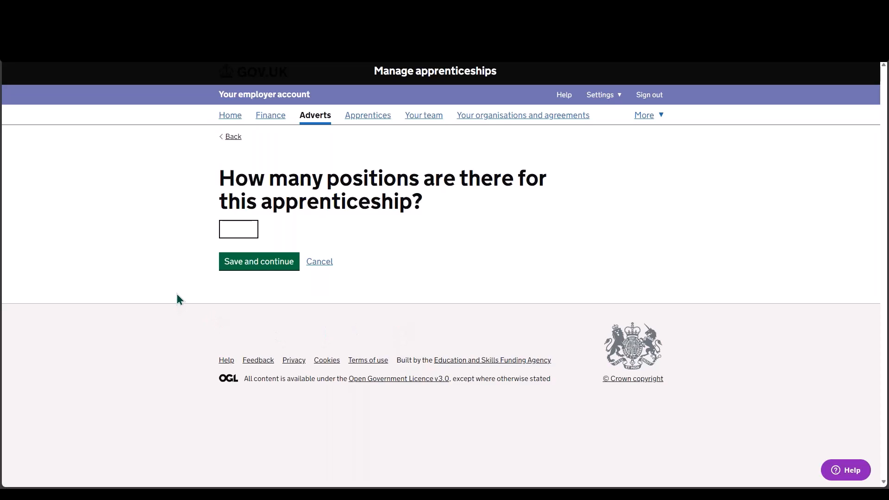
Step: Set the number of positions to 1 and choose the organisation's listed address as the place of work
click(240, 231)
text(1)
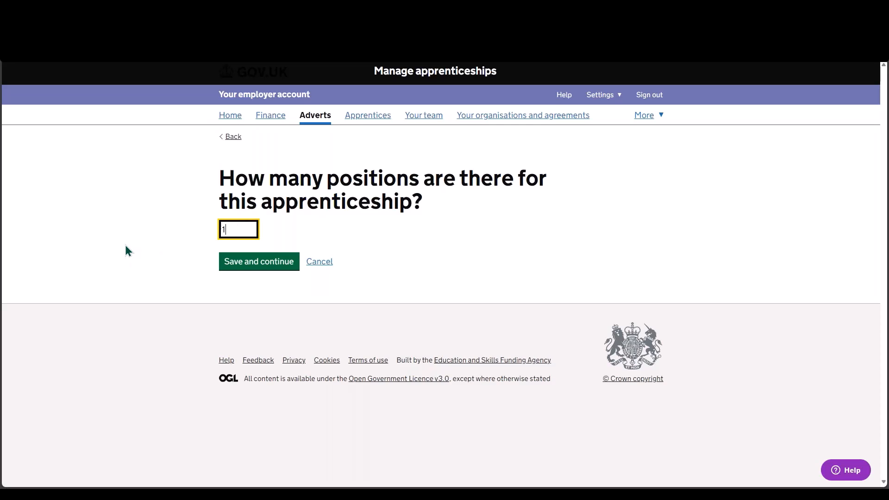
click(246, 266)
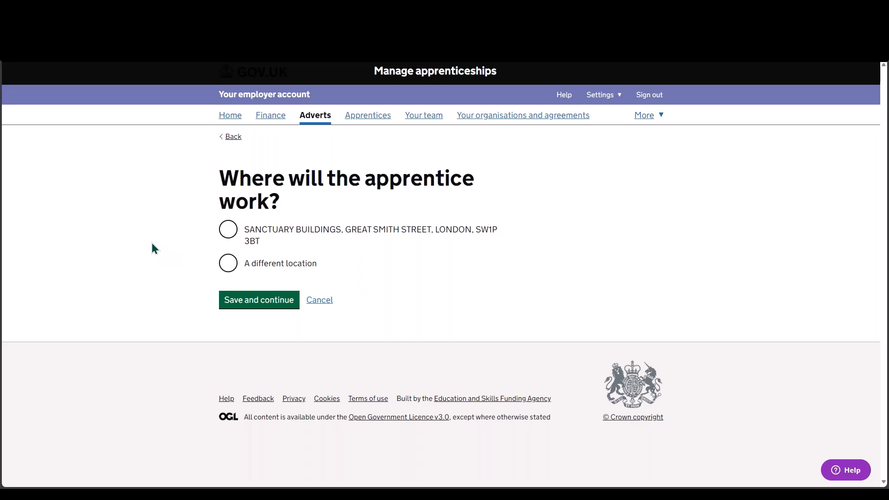
click(229, 265)
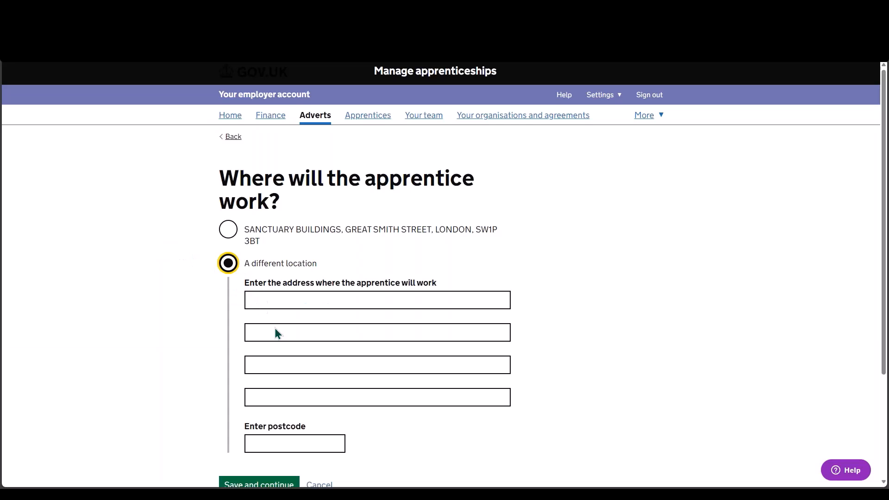
click(227, 232)
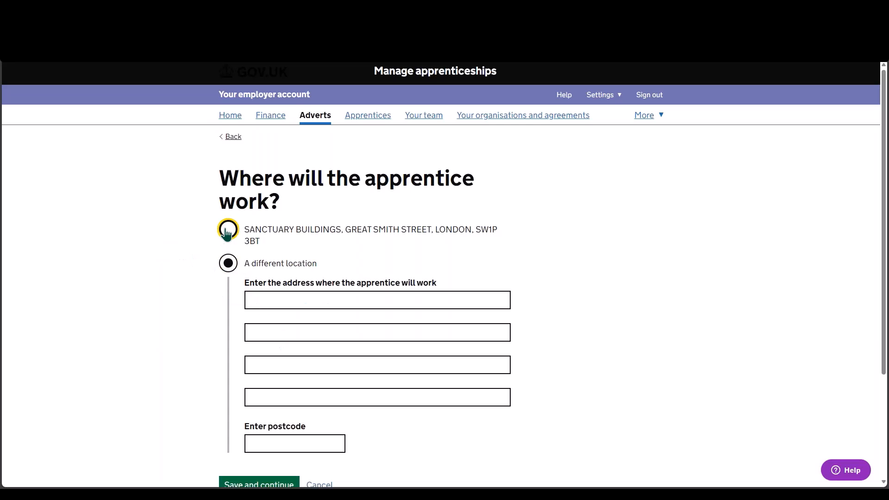
click(254, 301)
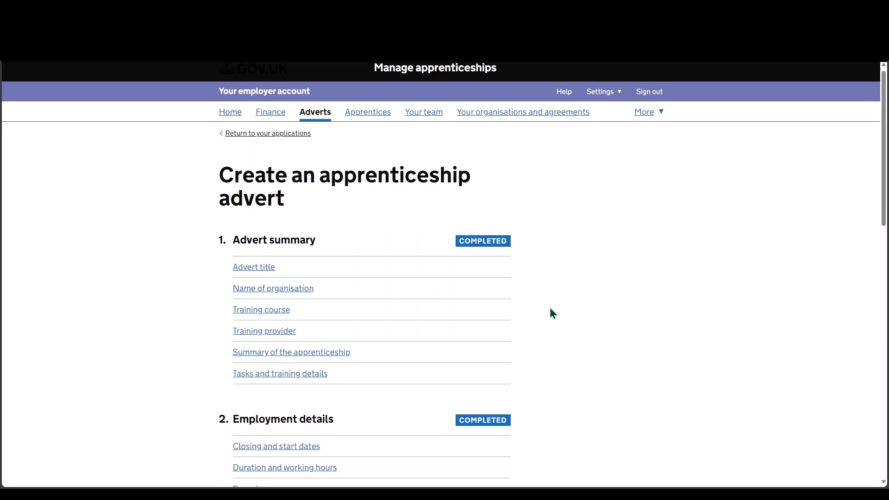
Step: Open the advert's skills requirements and select Communication skills, IT skills, Analytical skills and Logical
scroll(629, 316, down, 3)
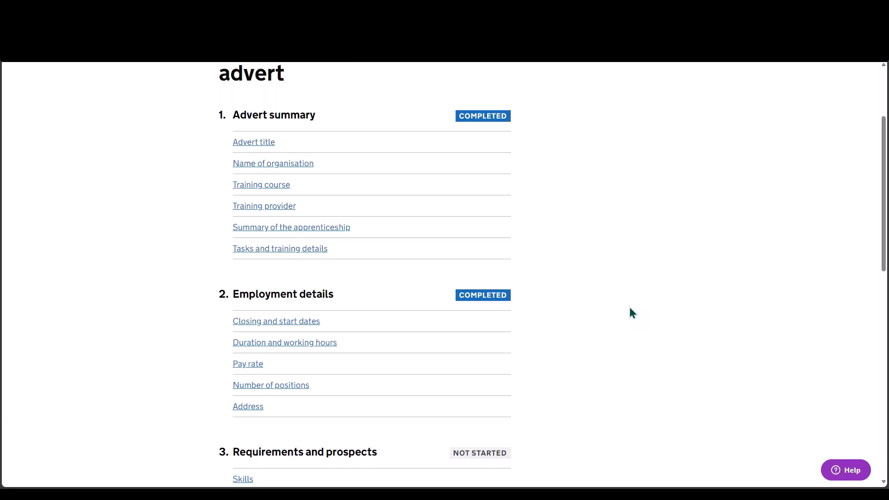
scroll(633, 313, down, 4)
click(244, 287)
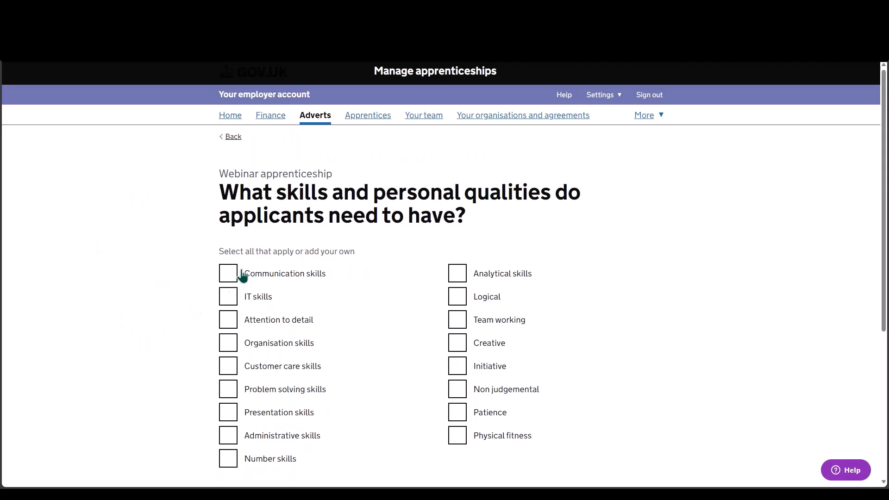
click(227, 274)
click(235, 298)
click(458, 275)
click(461, 302)
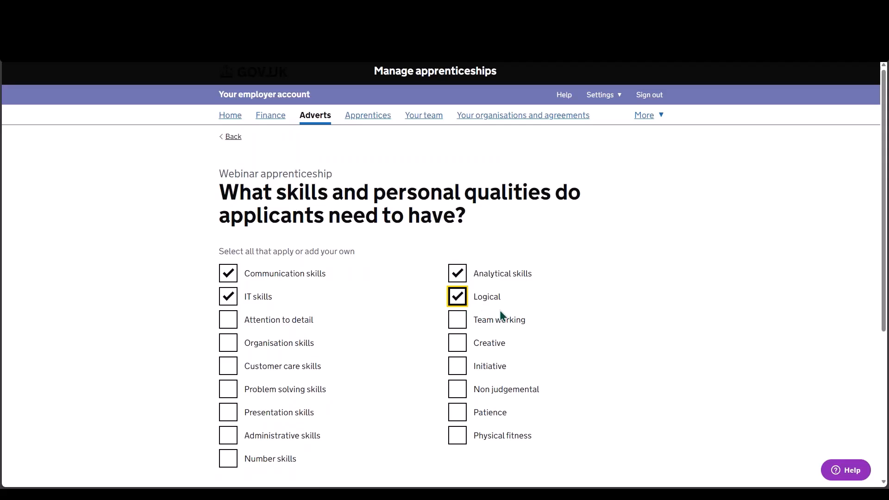
Step: Add "Attentive in meetings" as a new desired skill and save the skills and personal qualities
scroll(563, 321, down, 3)
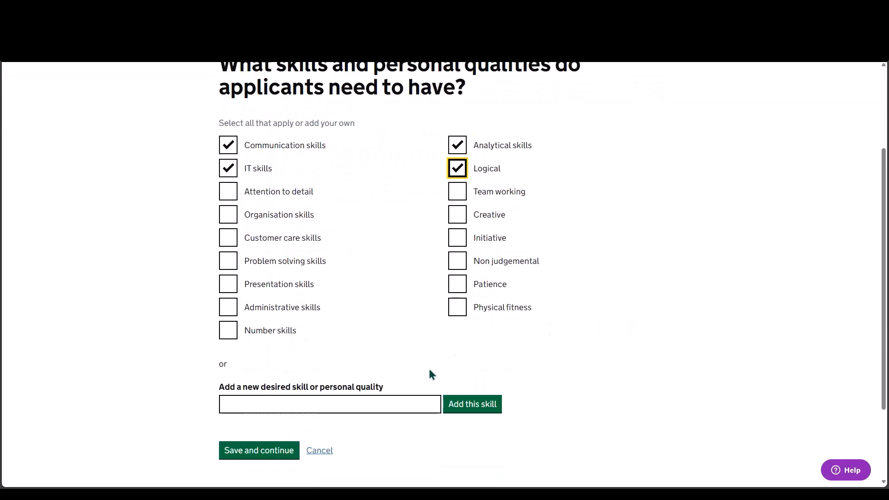
click(346, 401)
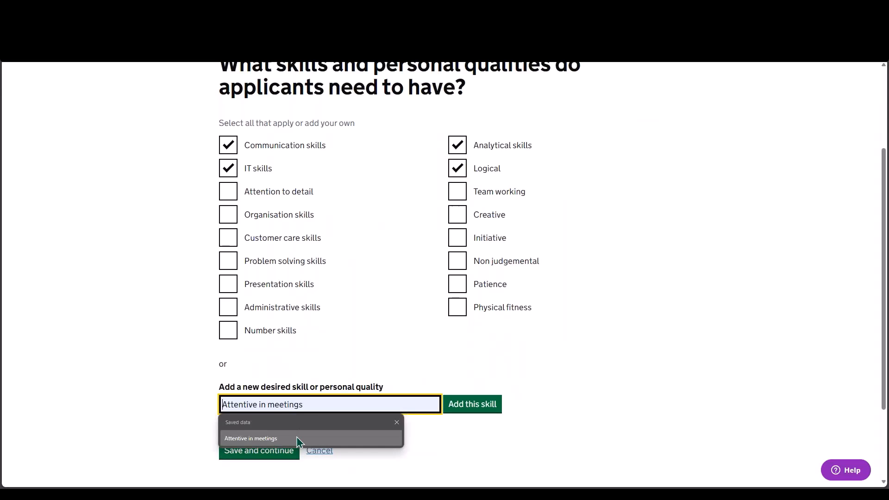
click(297, 440)
click(486, 405)
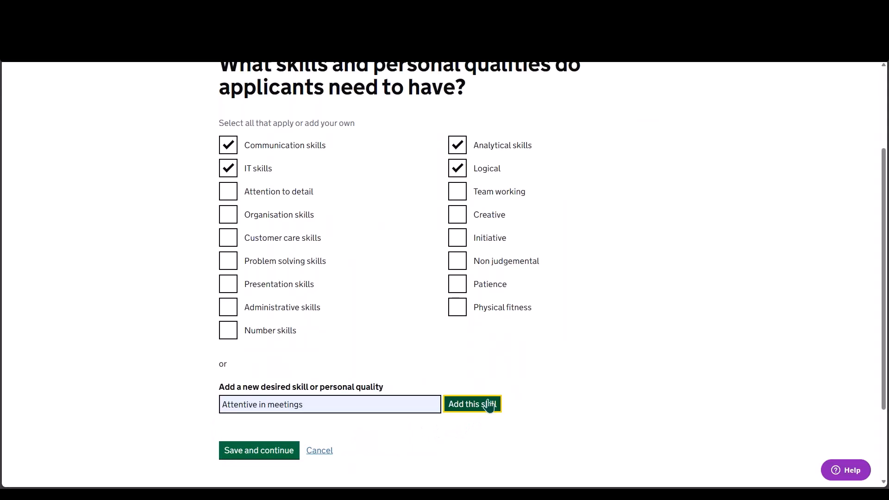
scroll(587, 331, down, 2)
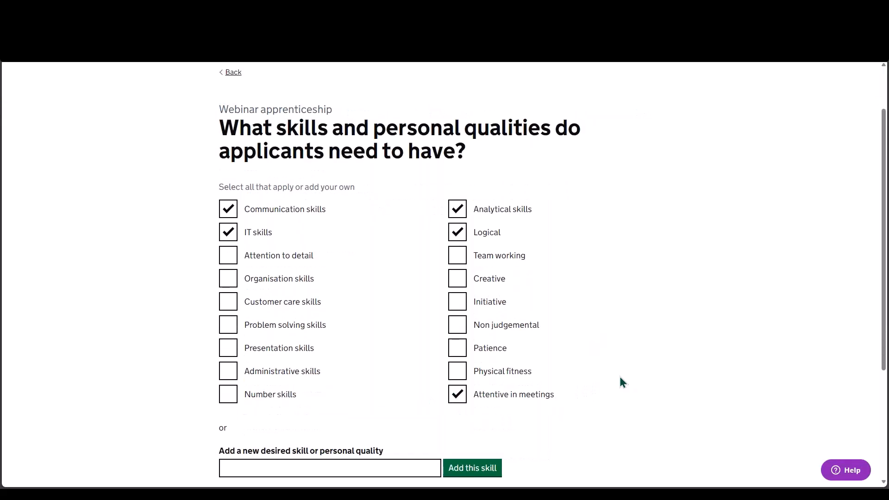
scroll(621, 380, down, 2)
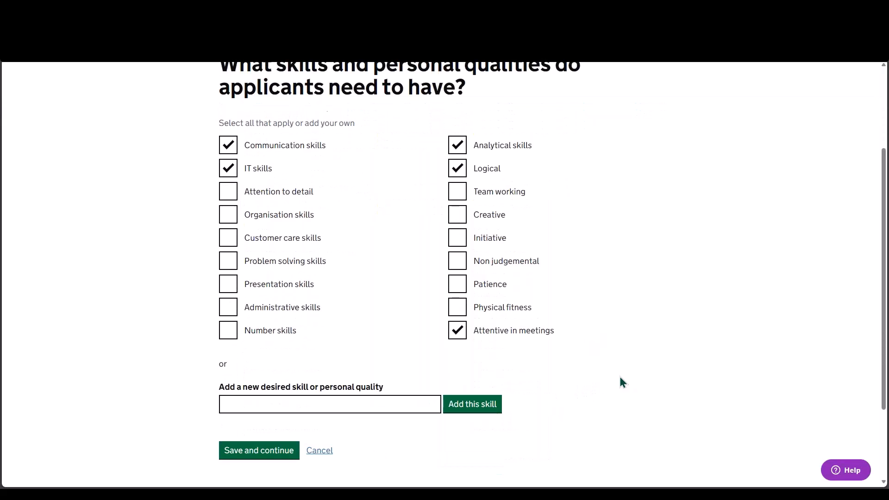
click(278, 453)
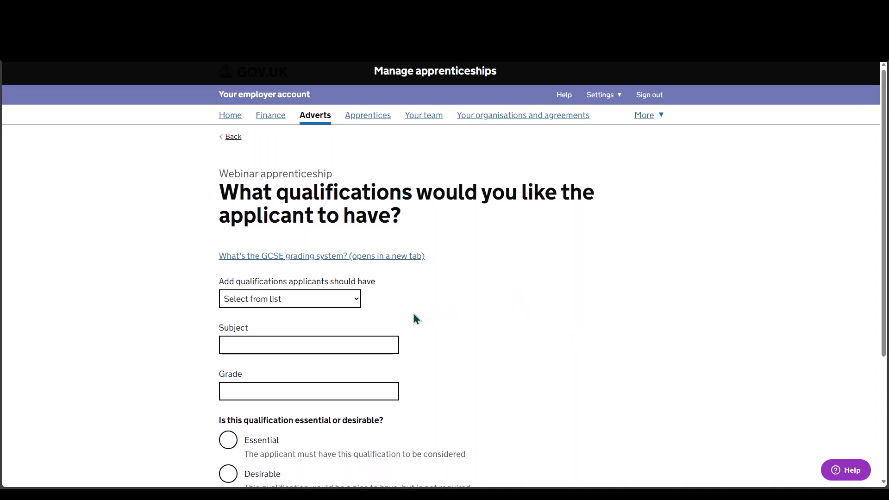
Step: Add an essential qualification of GCSE or equivalent in English with grade 2.2, and save the qualifications
click(355, 301)
click(338, 326)
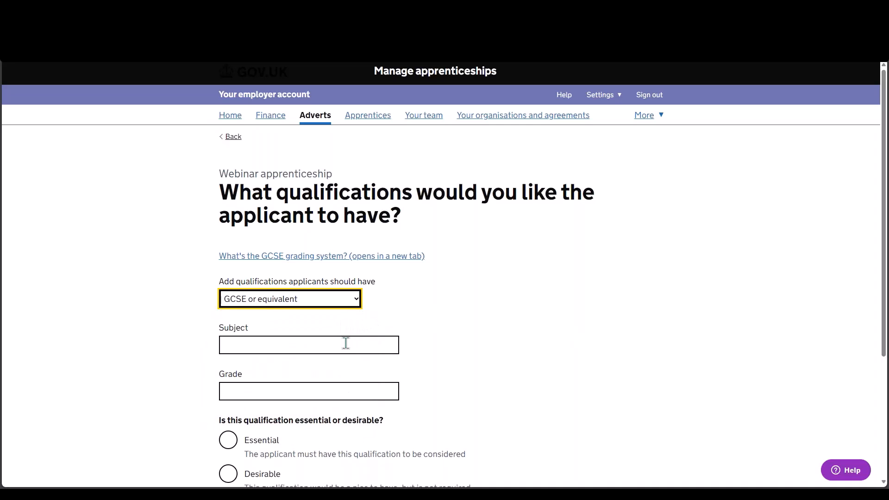
click(346, 343)
click(325, 379)
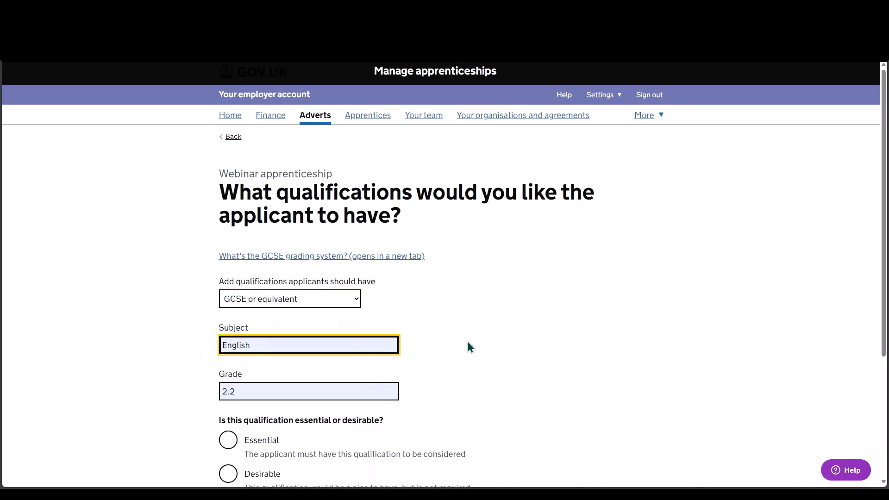
scroll(508, 339, down, 3)
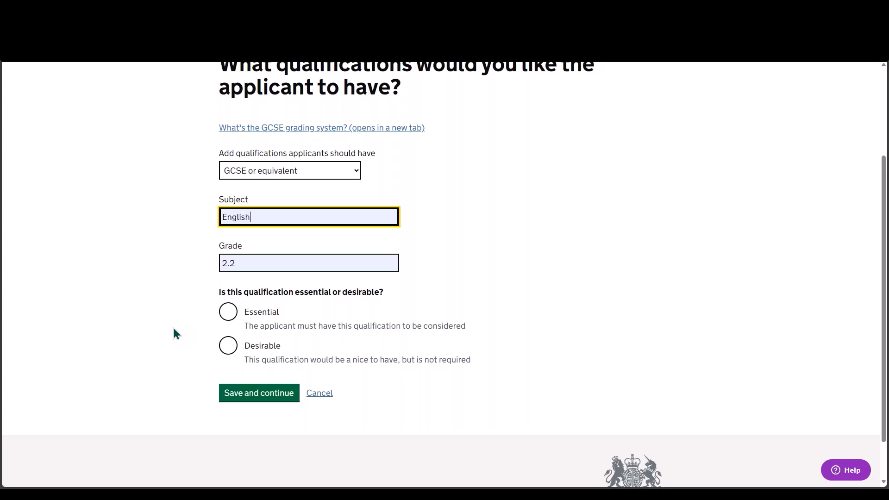
click(226, 312)
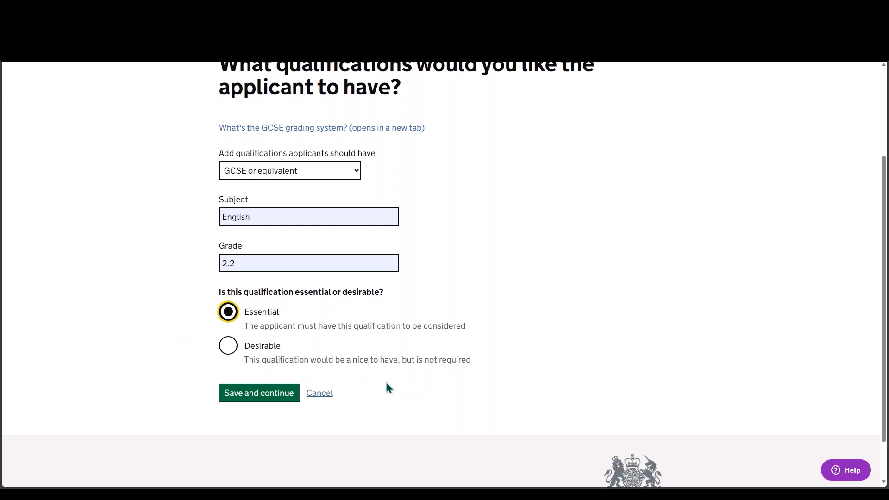
click(254, 394)
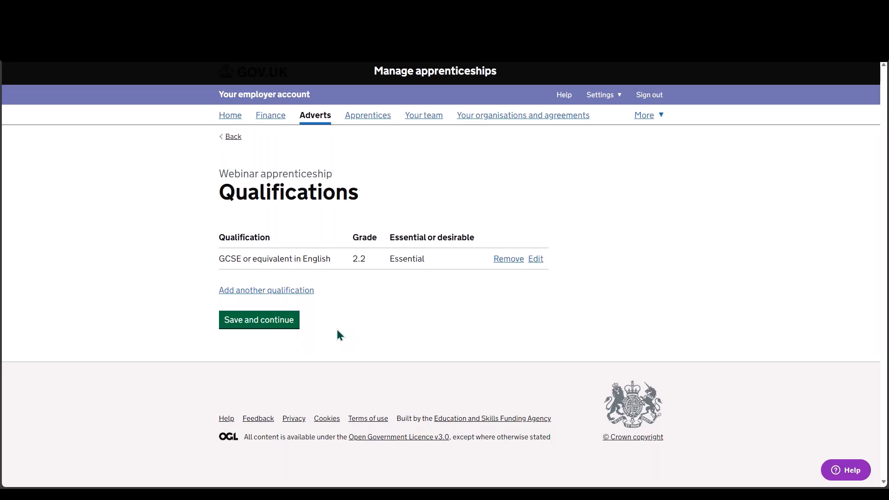
click(277, 321)
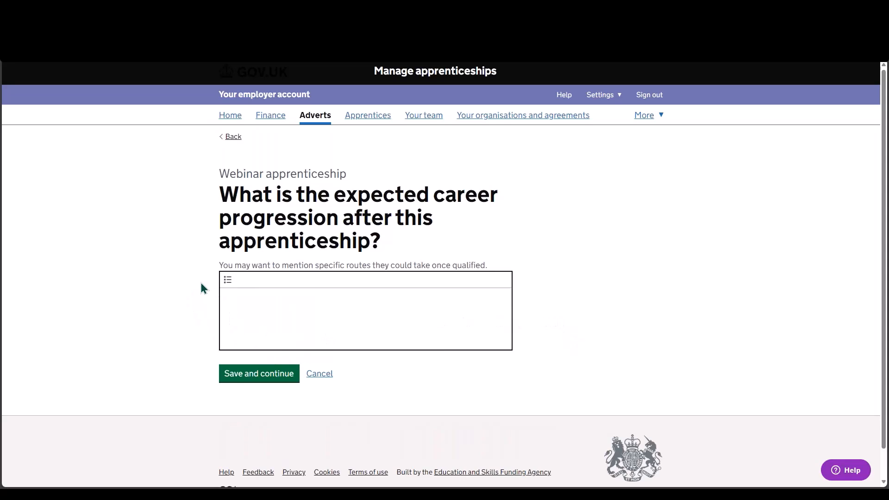
Step: Enter "Grade 7" as a bulleted expected career progression and continue without other things for the applicant to consider
click(228, 280)
text(Grade 7)
click(264, 378)
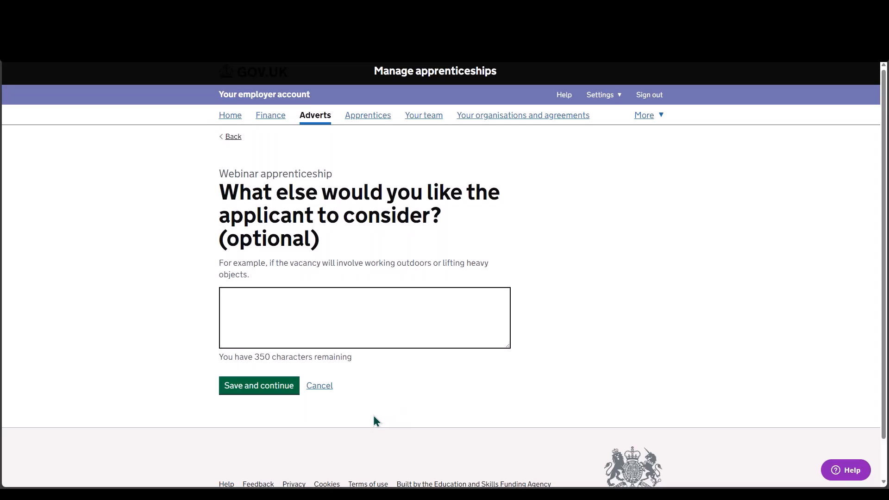
click(273, 392)
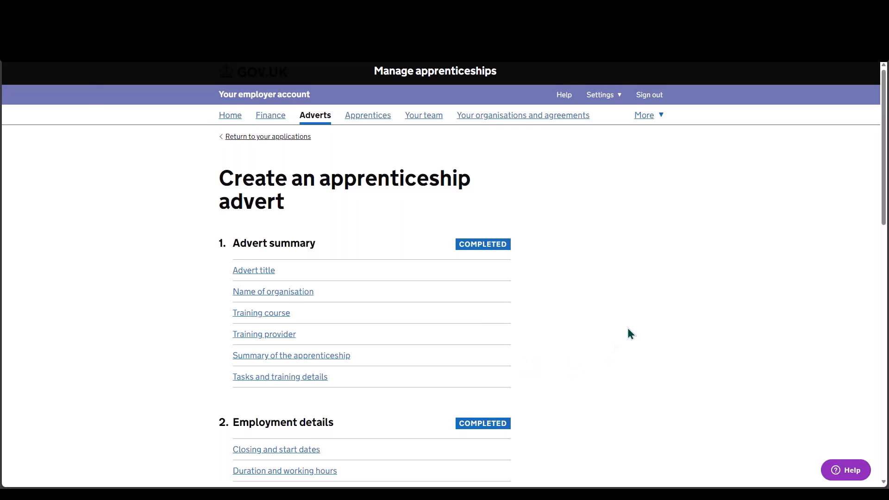
Step: View the different-name and anonymous options for the advert's employer name, and save DEPARTMENT FOR EDUCATION (registered name) as the choice
scroll(628, 333, down, 3)
scroll(642, 319, down, 6)
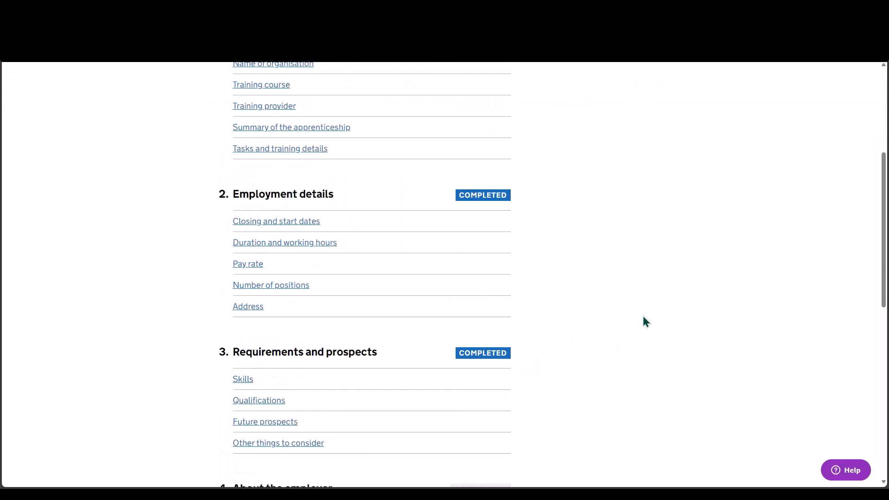
scroll(643, 320, down, 1)
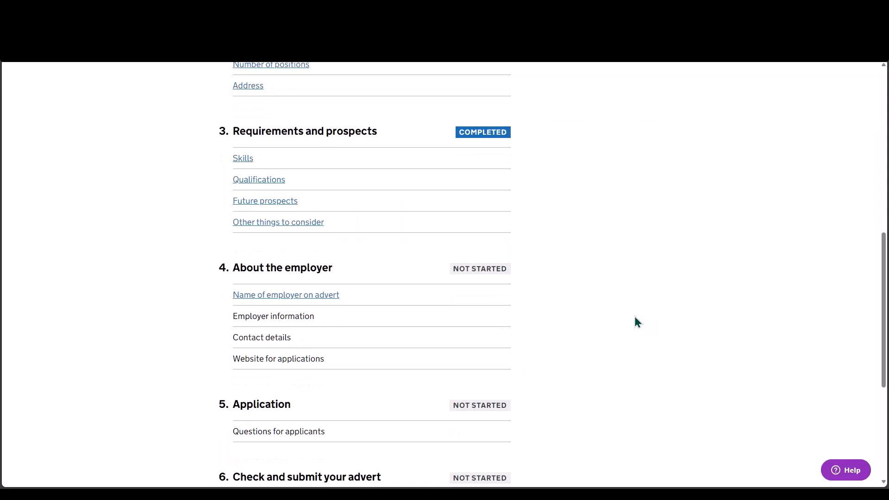
click(312, 297)
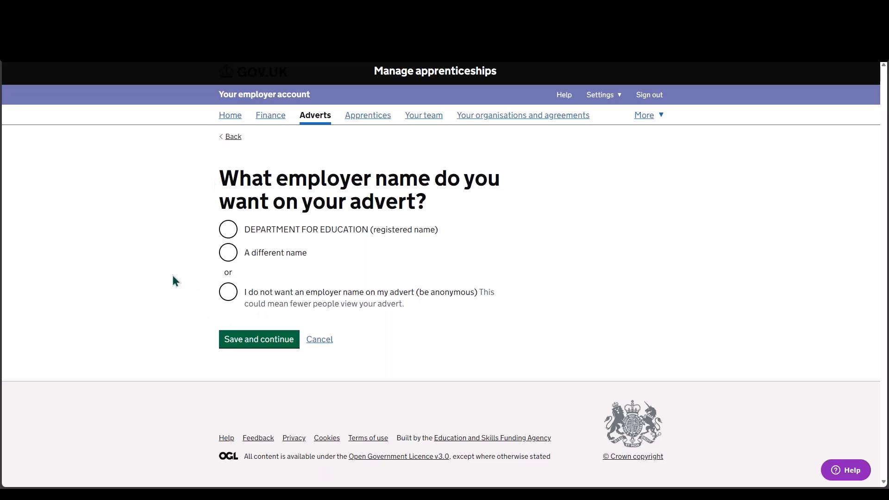
click(229, 256)
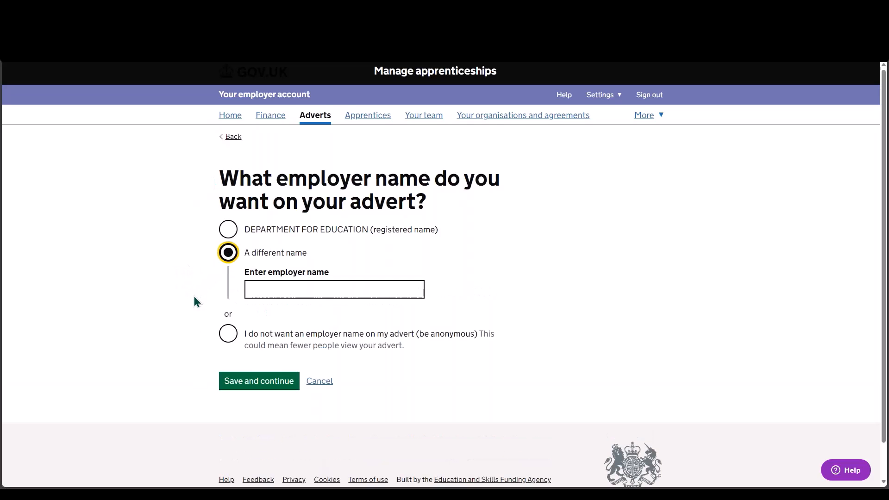
click(223, 338)
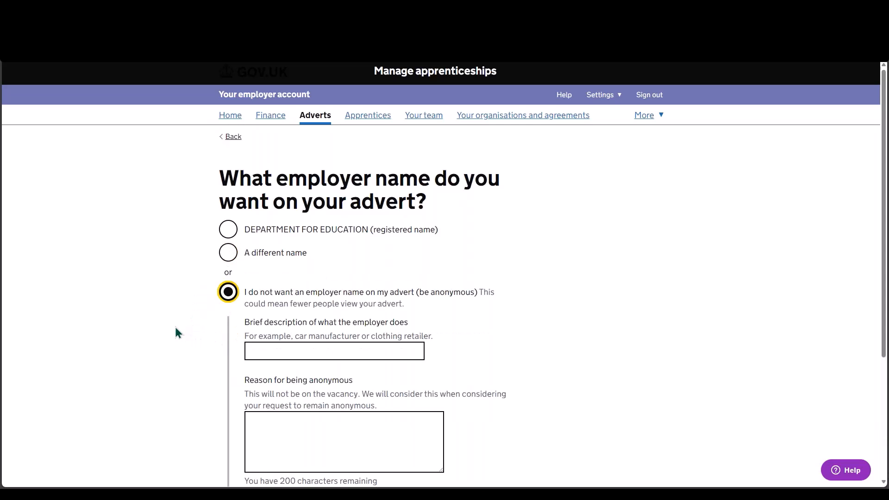
scroll(175, 328, down, 2)
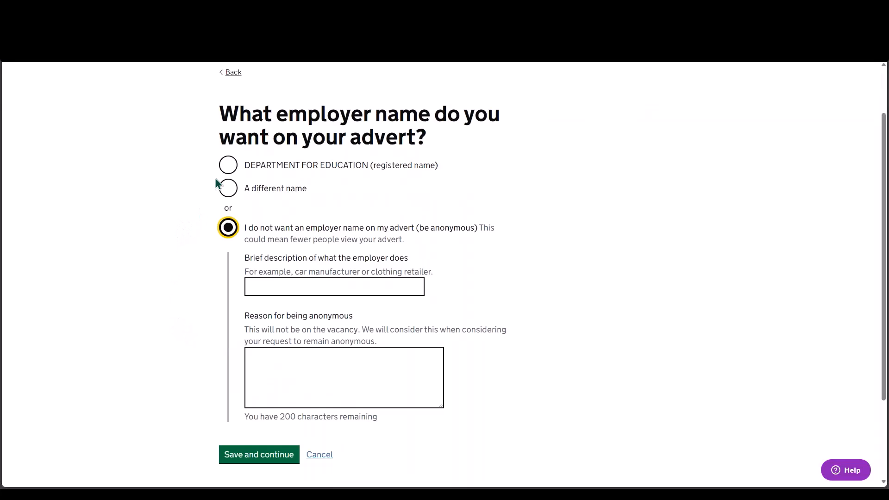
click(225, 166)
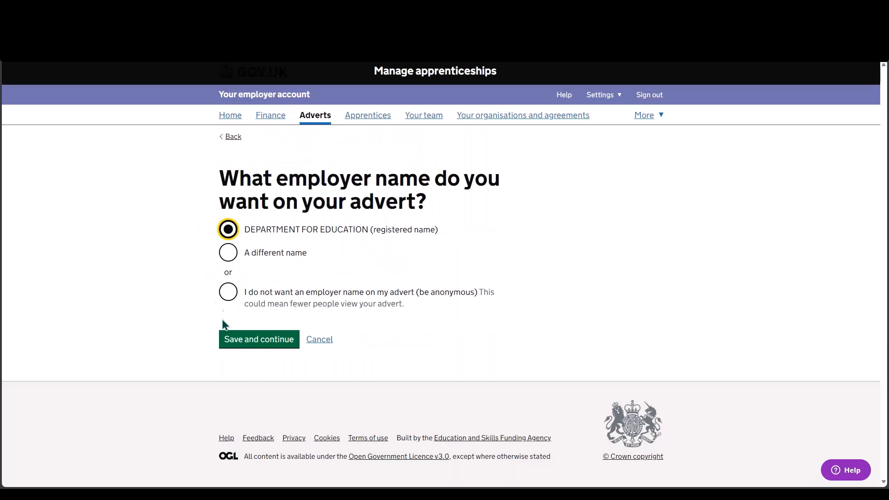
click(244, 345)
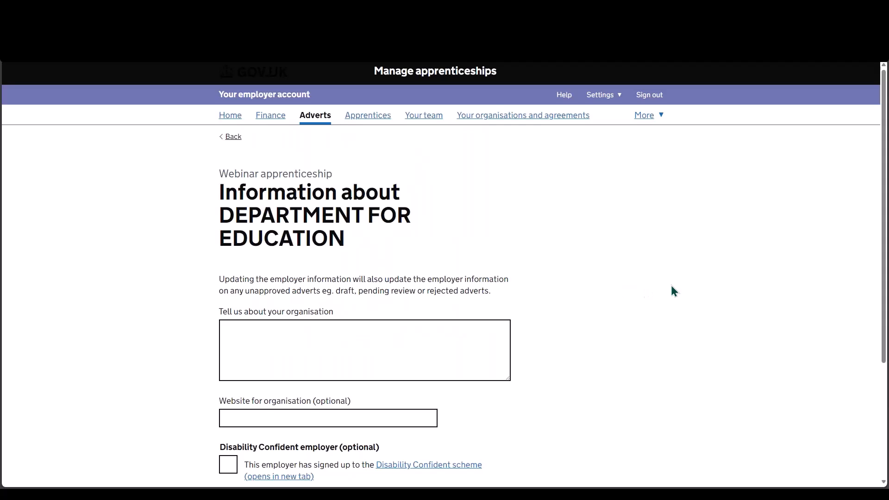
Step: Describe the organisation as "Great place to work!", mark it as a Disability Confident employer and save the employer information
scroll(600, 306, down, 2)
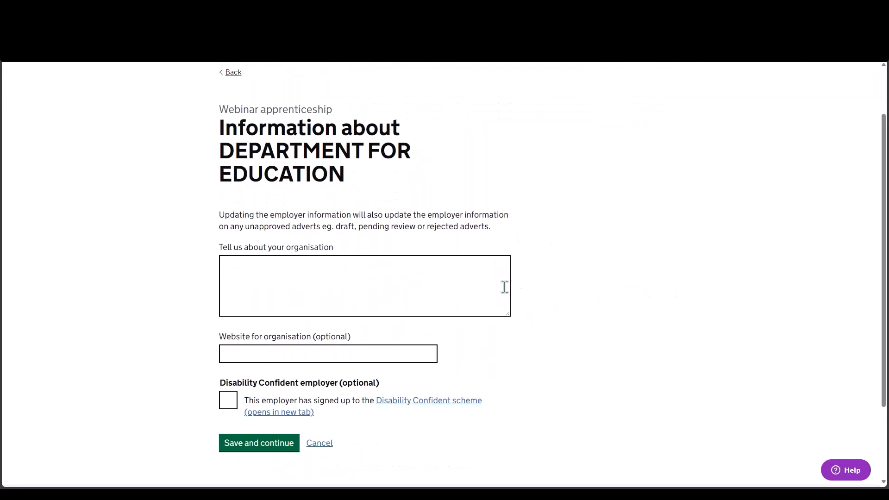
click(483, 273)
text(Grea)
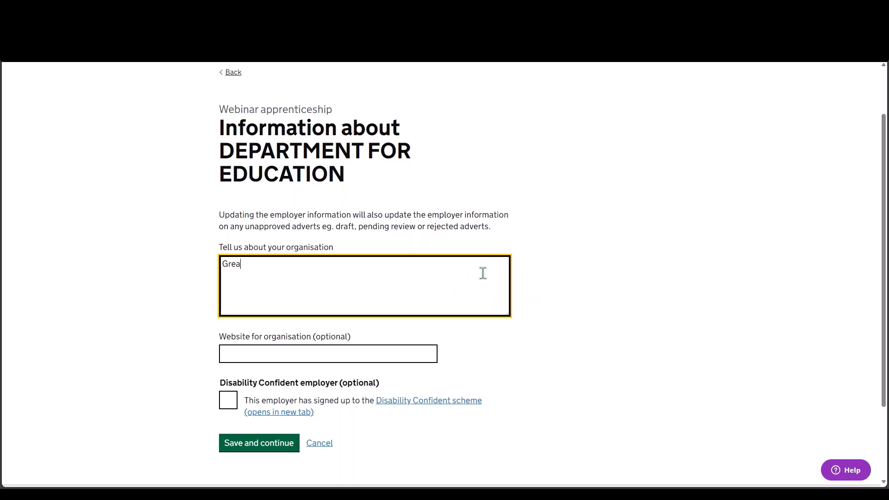
text(t place t o work!)
click(229, 406)
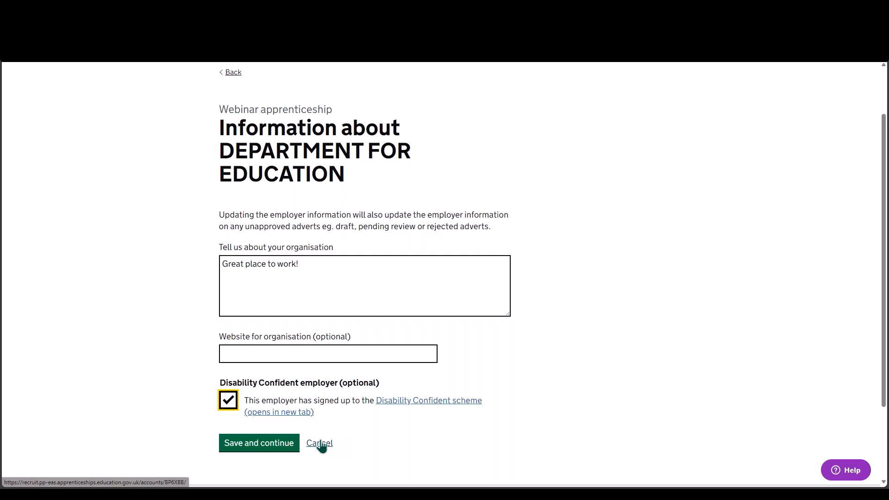
click(283, 445)
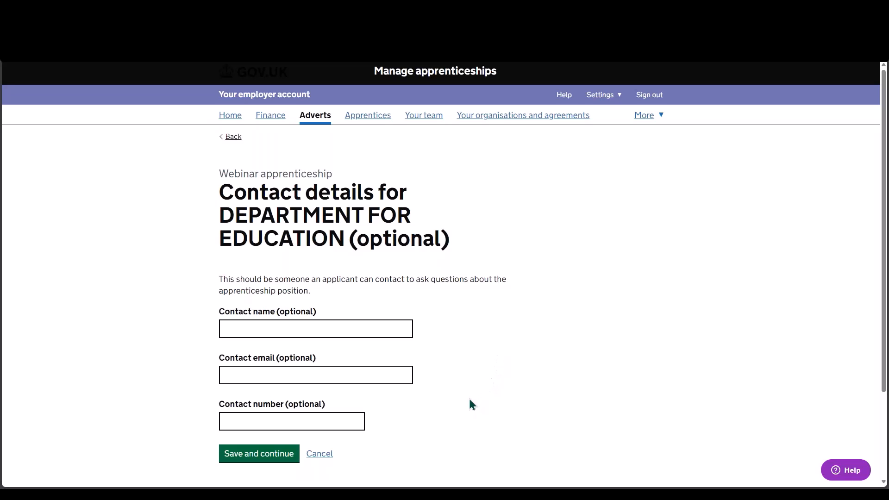
Step: Leave the optional contact details empty and choose to receive applications through the Find an apprenticeship website
click(266, 451)
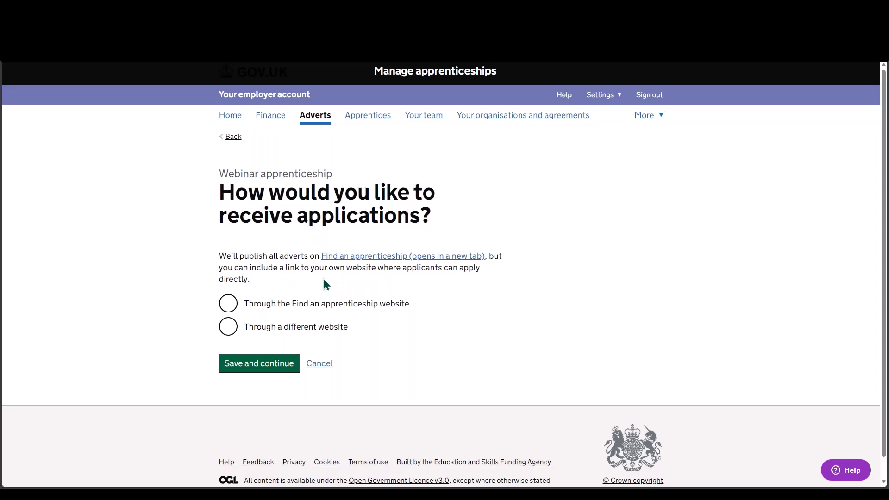
click(227, 327)
click(228, 303)
click(253, 367)
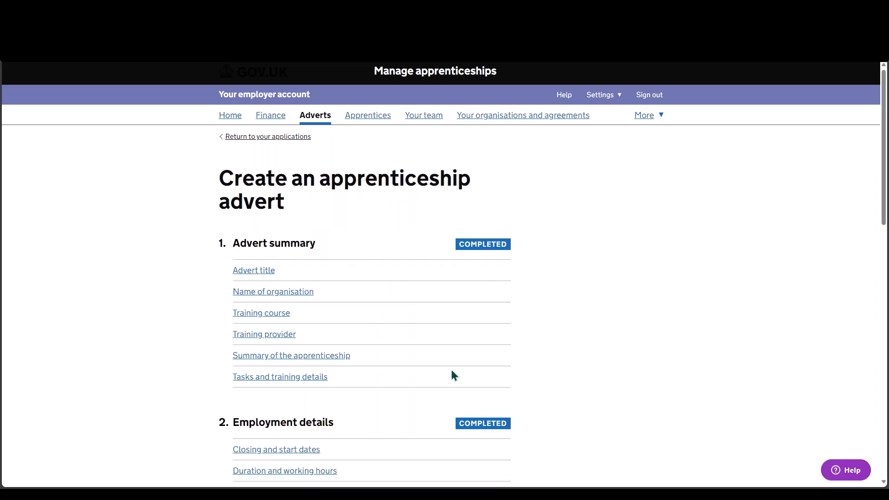
Step: Open the questions for applicants and save them without entering any optional question
scroll(646, 397, down, 10)
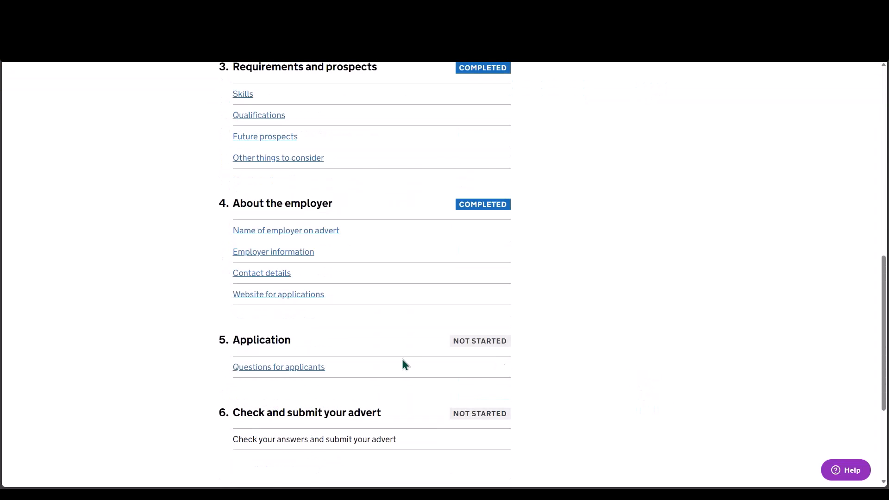
click(247, 373)
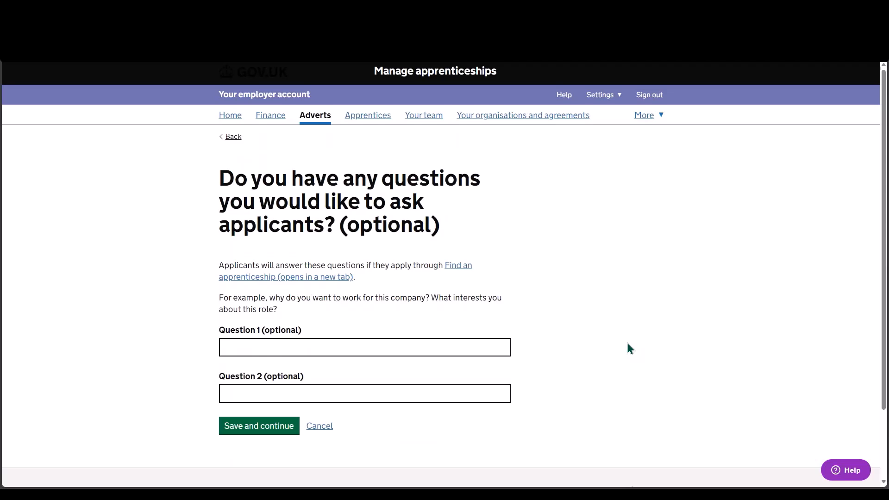
scroll(628, 344, down, 2)
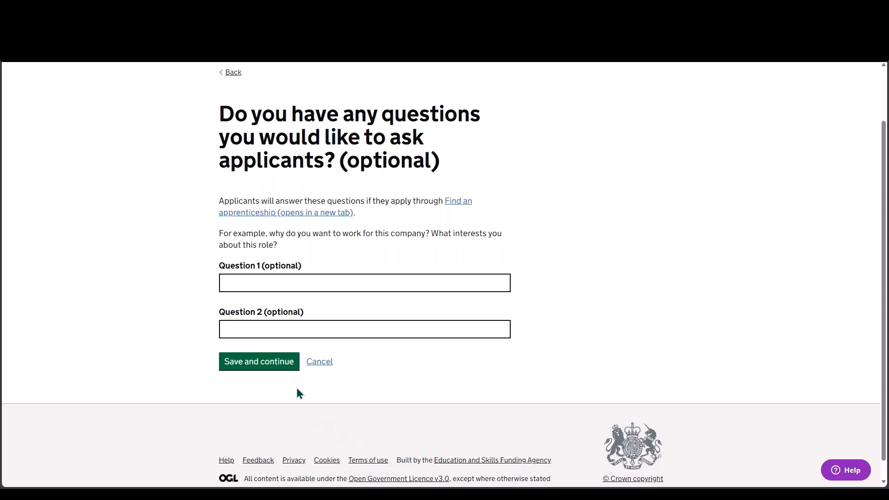
click(276, 364)
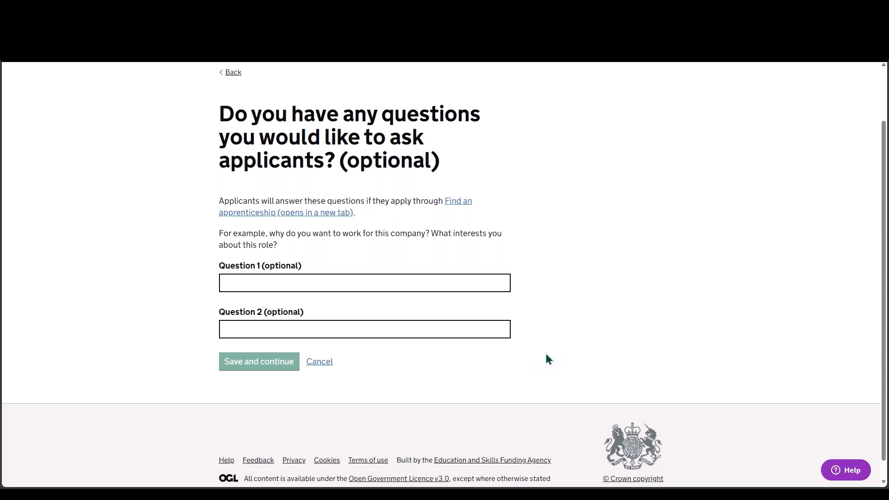
Step: Open the check of the advert's answers and review every section from the advert summary to the application questions
scroll(561, 343, down, 5)
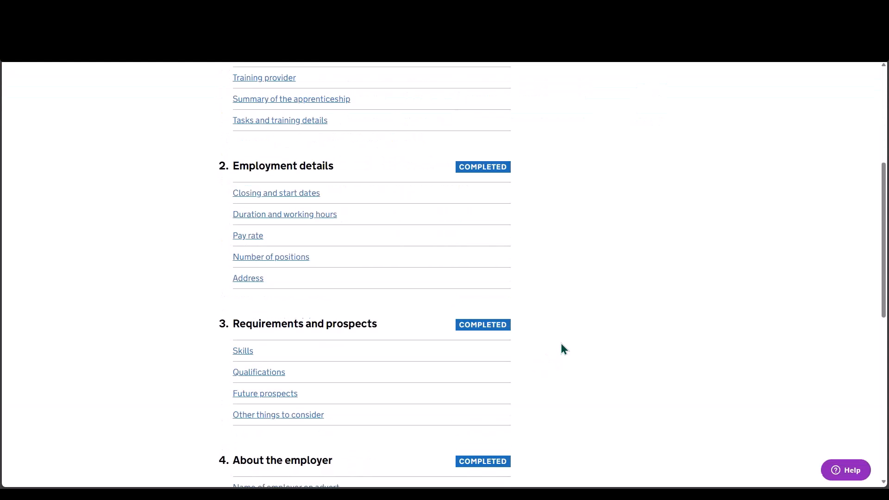
scroll(561, 345, down, 4)
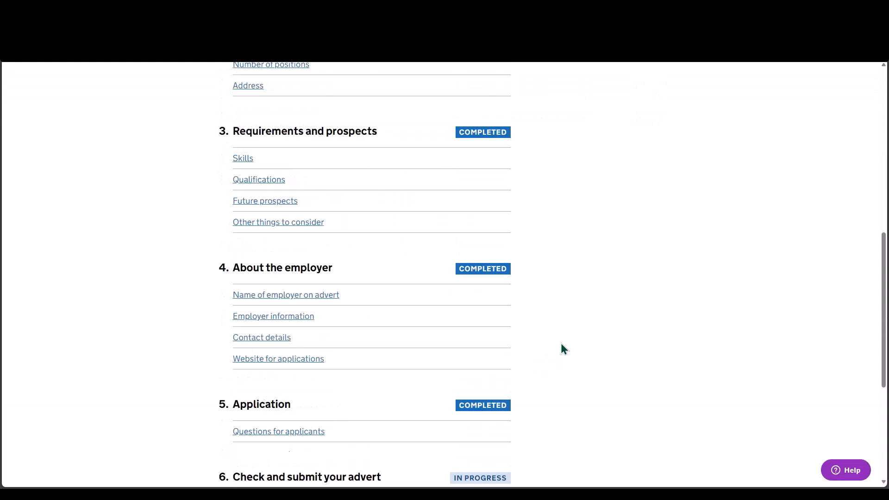
scroll(561, 345, down, 3)
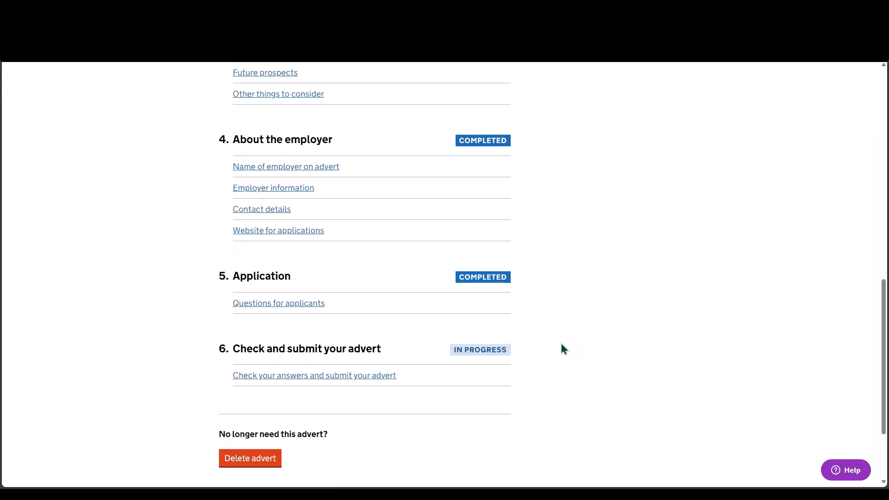
click(368, 378)
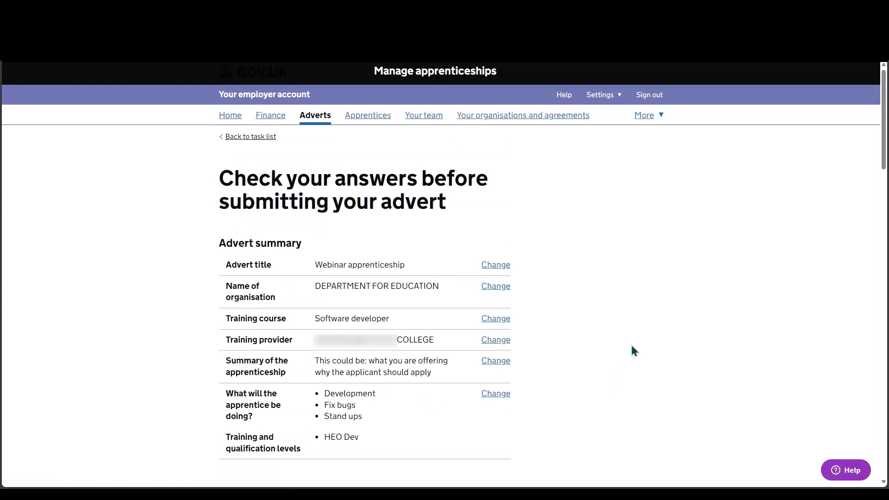
scroll(632, 346, down, 2)
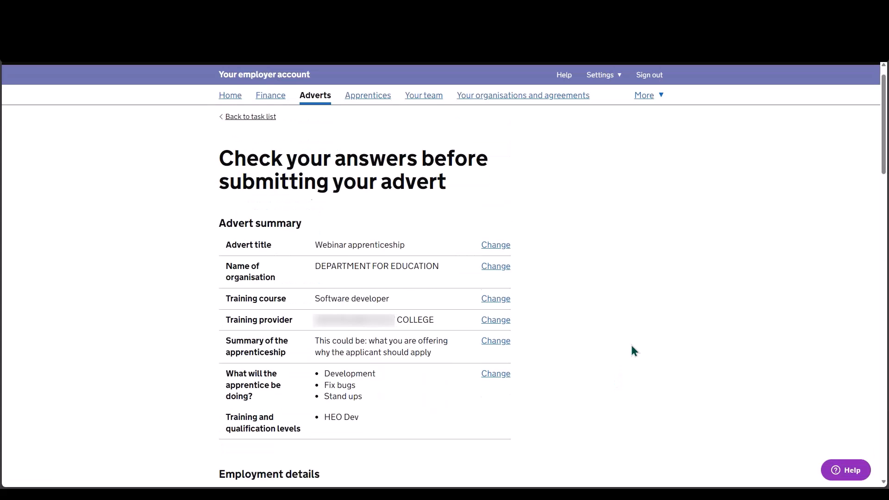
scroll(631, 346, down, 1)
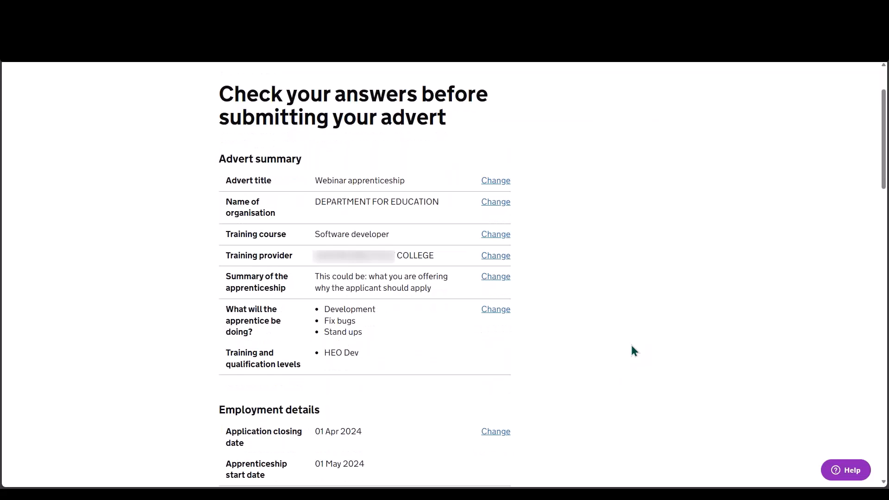
scroll(632, 346, down, 5)
scroll(631, 345, down, 8)
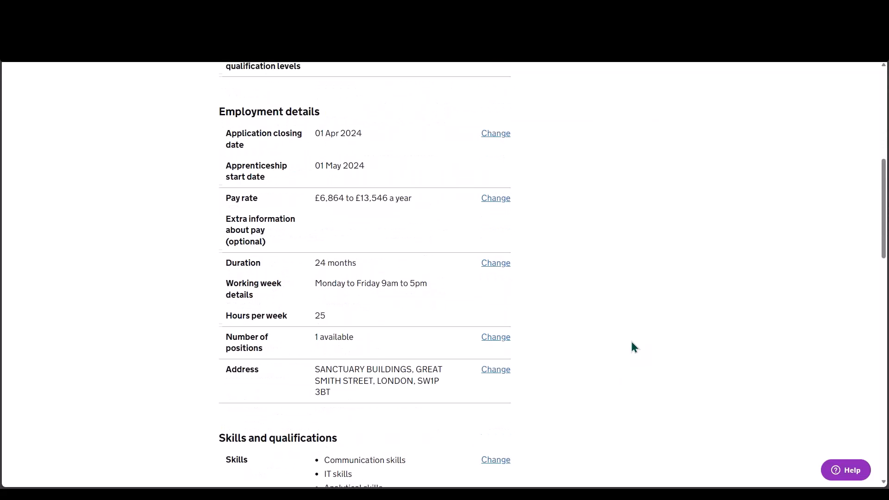
scroll(632, 347, down, 6)
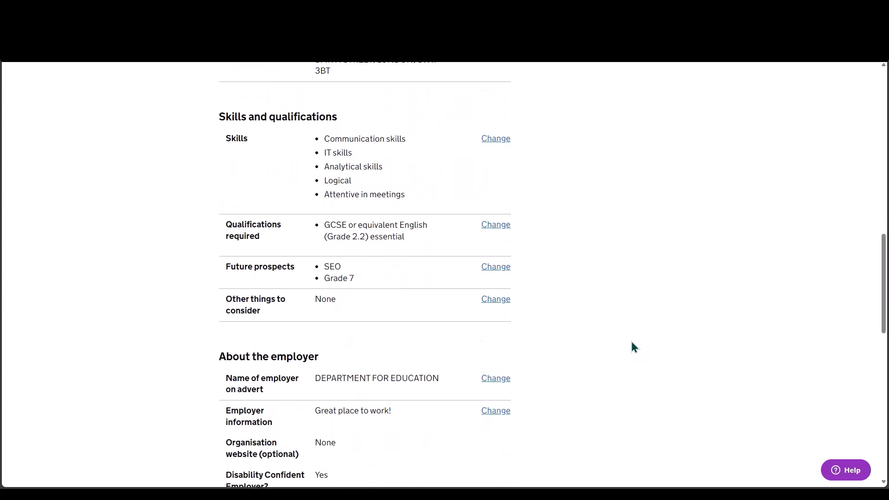
scroll(633, 346, down, 12)
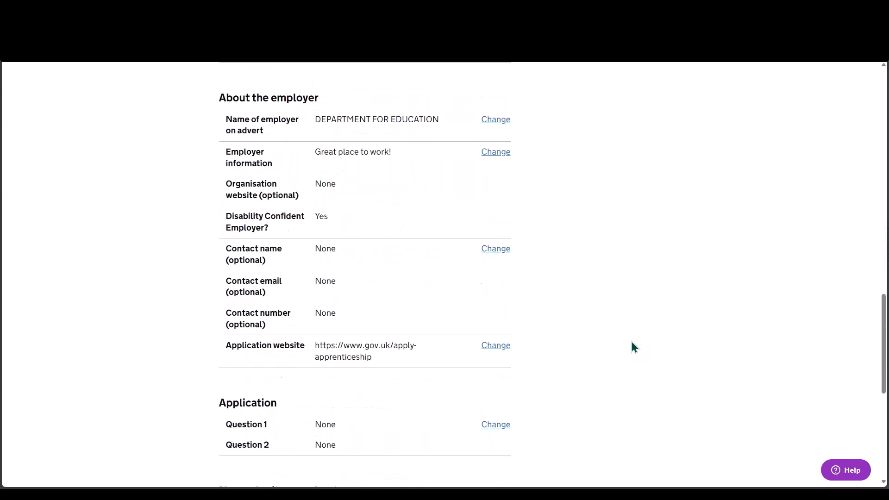
scroll(632, 342, down, 2)
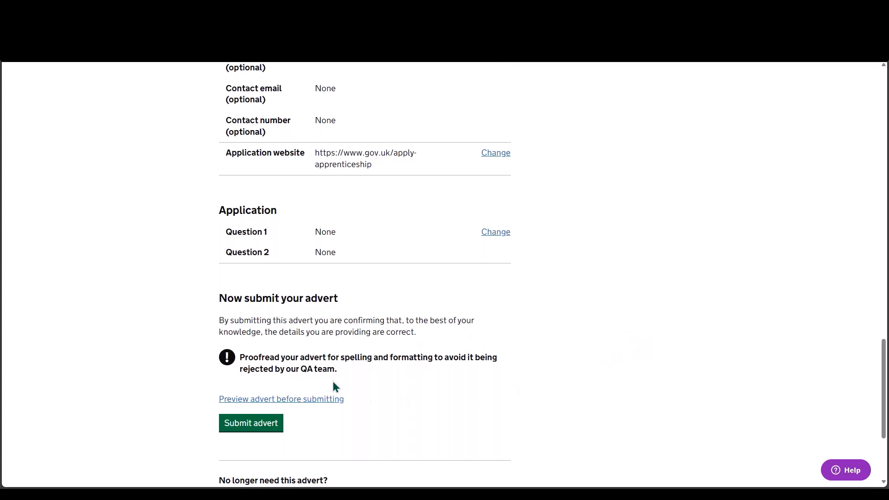
Step: Preview the Webinar apprenticeship advert, read it through to the application process, and submit it for approval
click(320, 401)
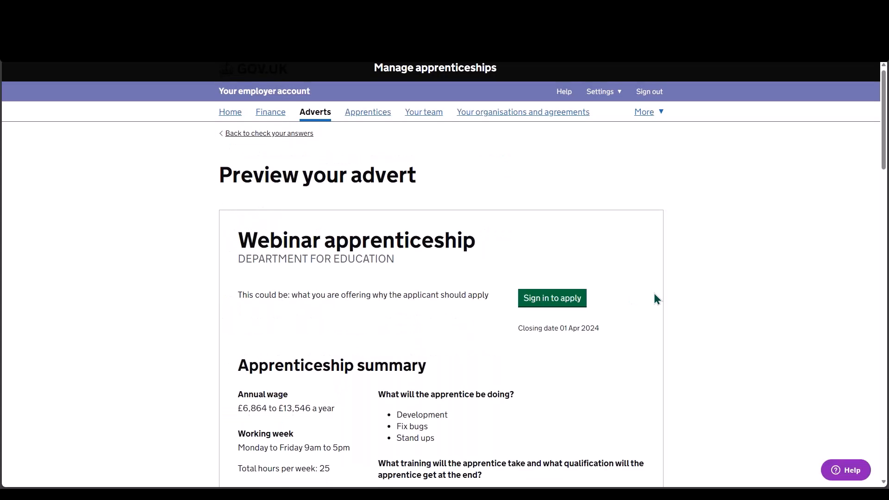
scroll(654, 296, down, 5)
scroll(654, 298, down, 6)
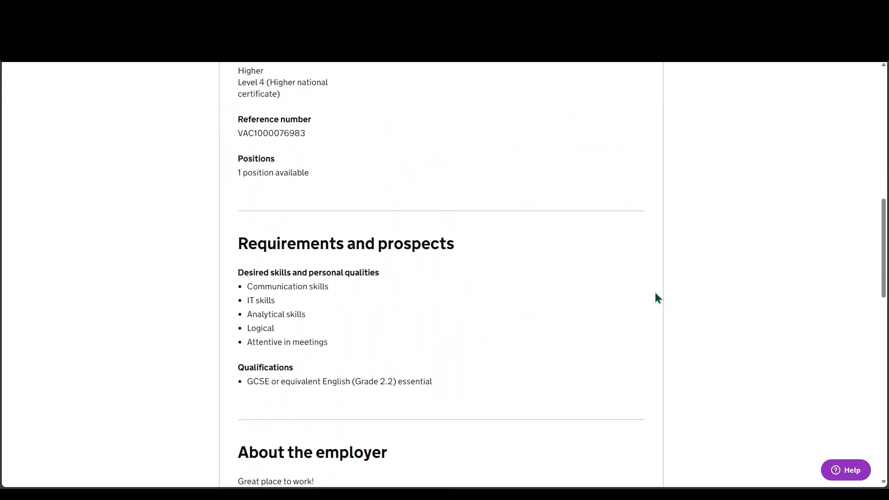
scroll(656, 298, down, 7)
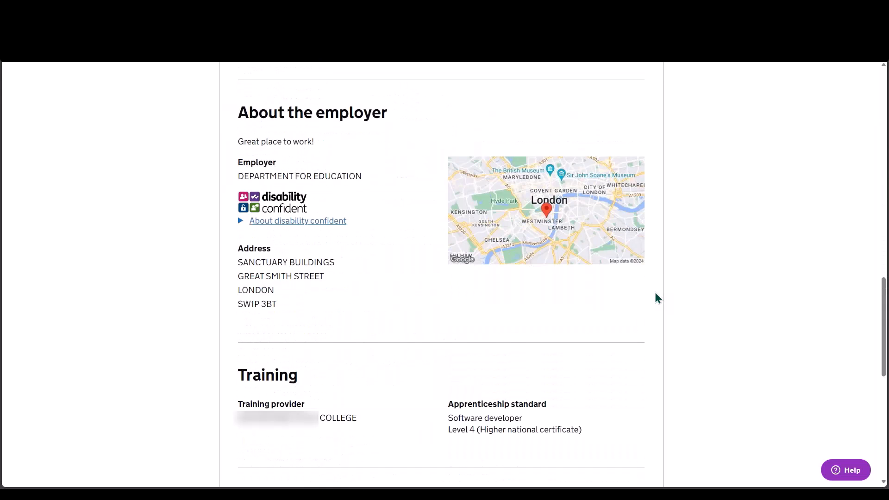
scroll(658, 297, down, 6)
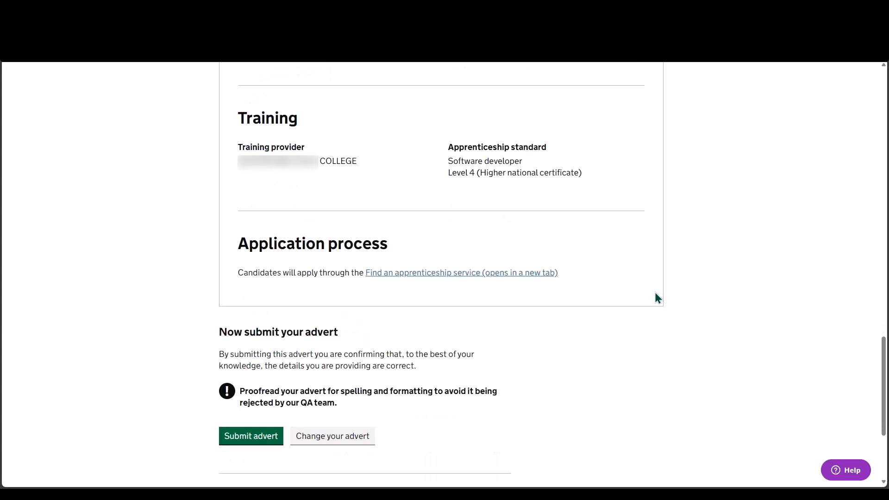
scroll(658, 297, down, 2)
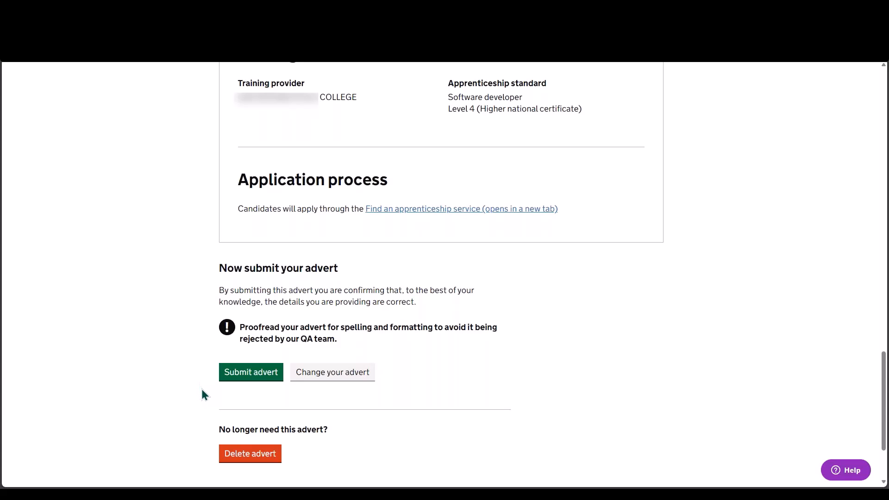
click(241, 376)
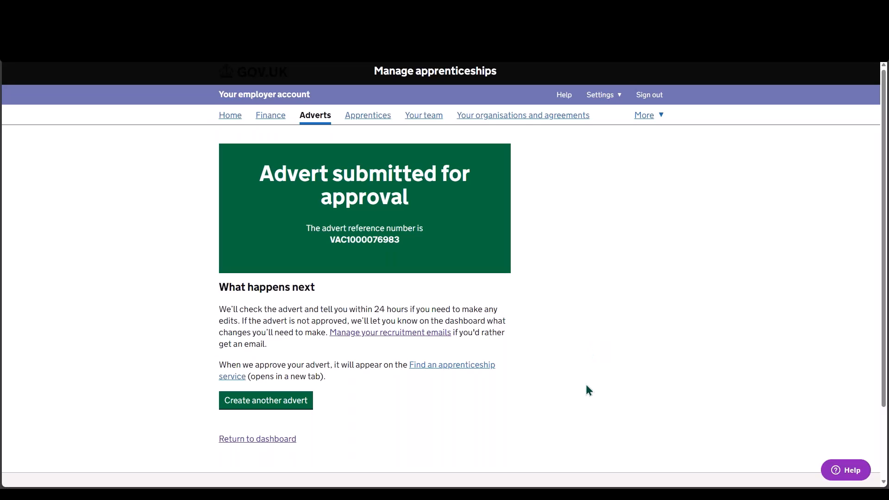
Step: Return to the adverts dashboard and look over the advert status categories, applications and recruitment options
click(280, 443)
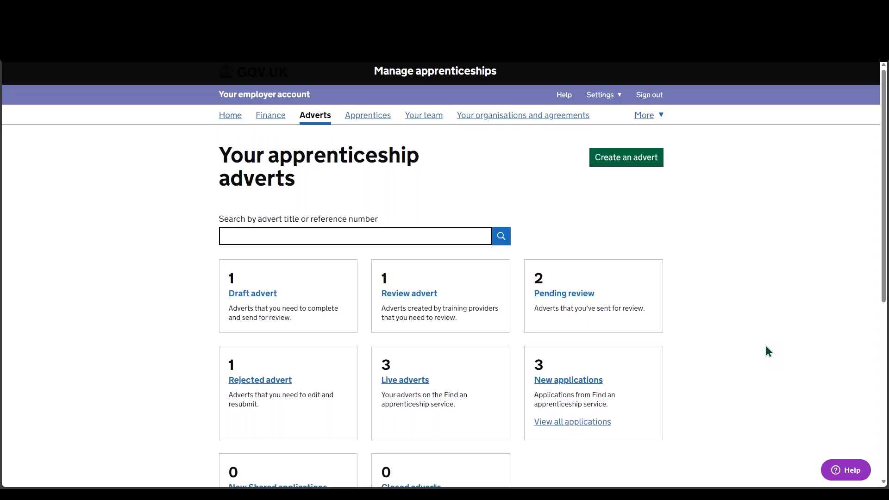
scroll(766, 351, down, 2)
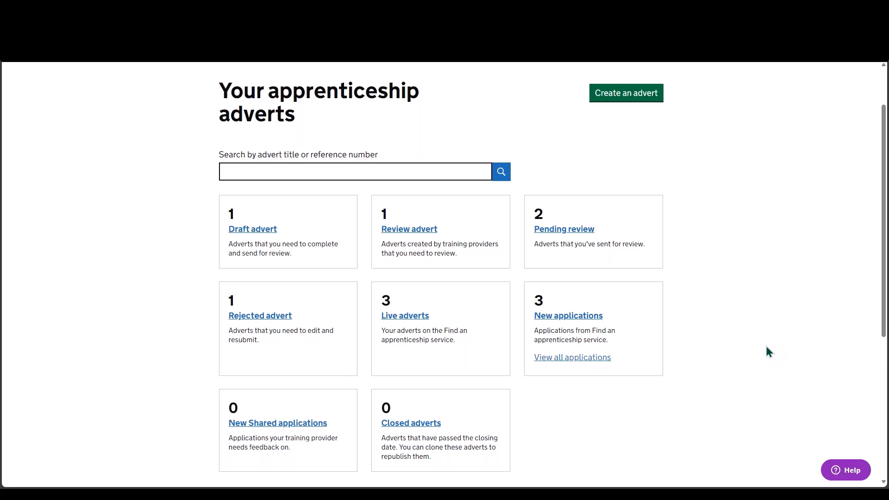
scroll(767, 347, down, 3)
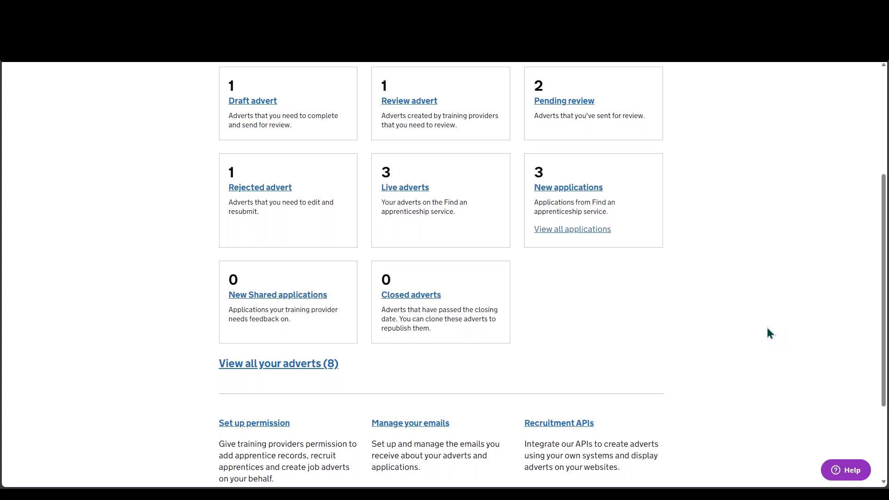
scroll(765, 330, up, 5)
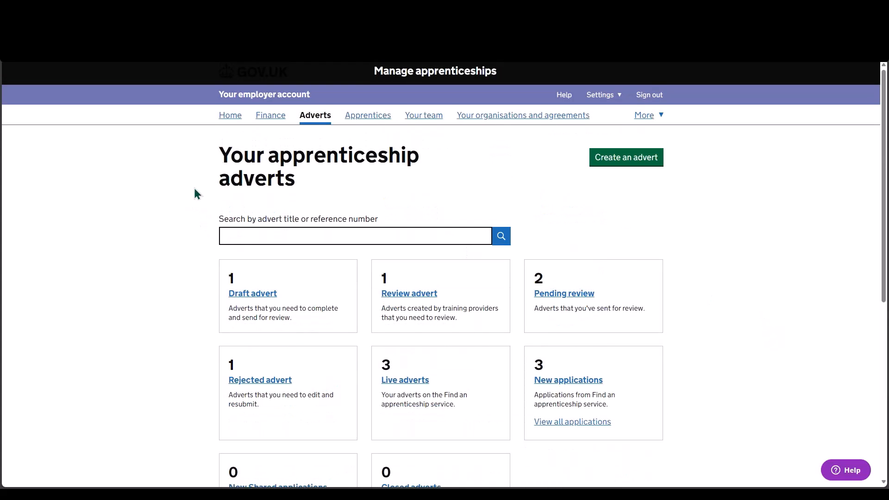
Step: Go to the employer account's home page and open the Find apprenticeship training service
click(226, 123)
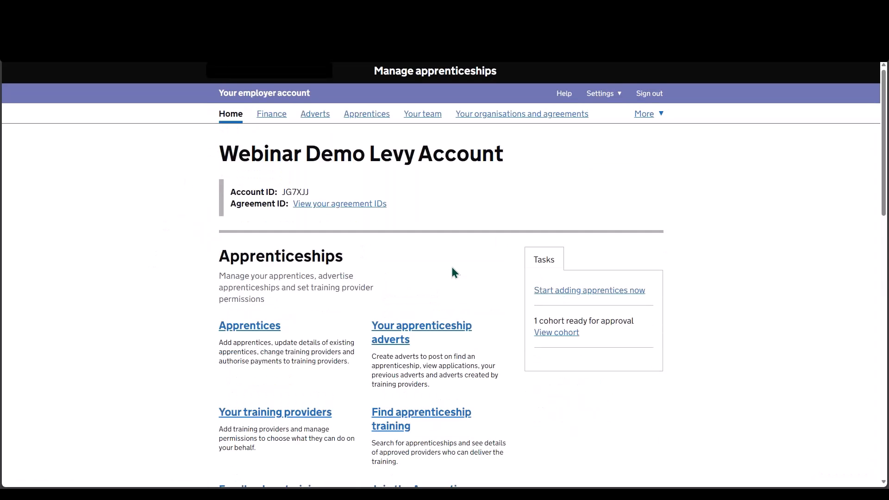
scroll(452, 268, down, 2)
scroll(452, 269, down, 1)
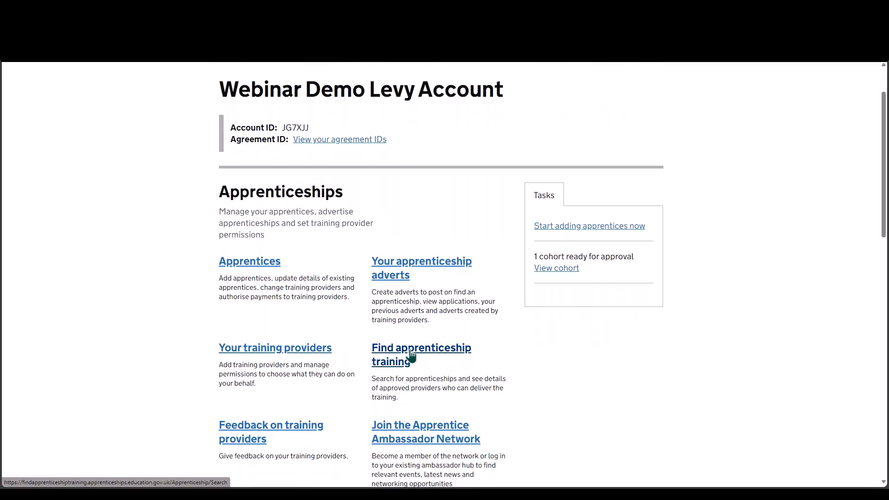
click(411, 356)
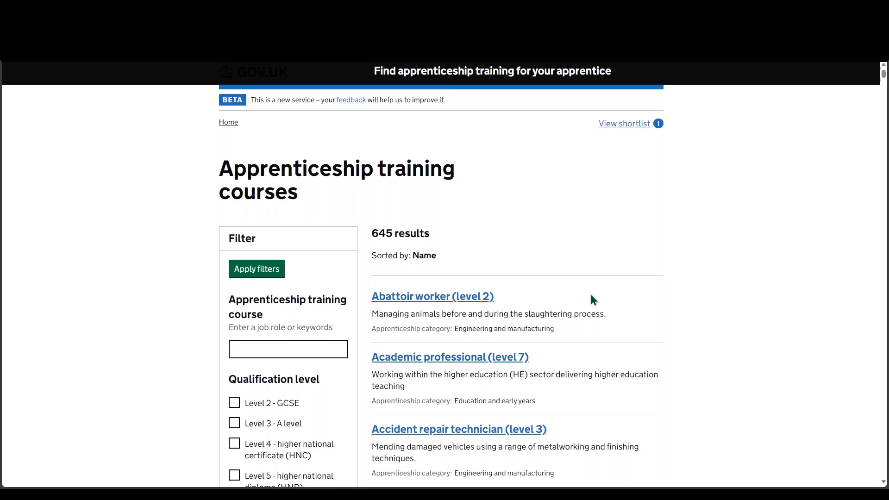
Step: Look over the qualification level and category filters, and filter the apprenticeship training courses by the keyword "Developer"
scroll(588, 294, down, 2)
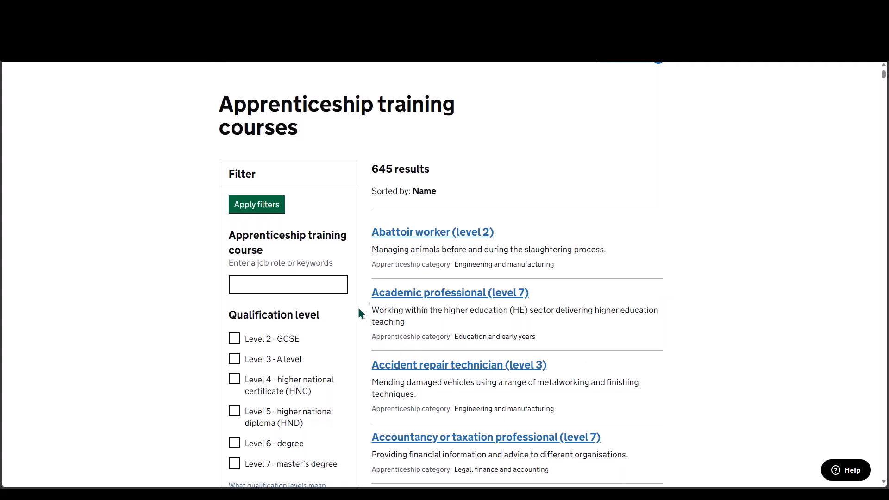
scroll(360, 313, down, 1)
scroll(360, 313, down, 2)
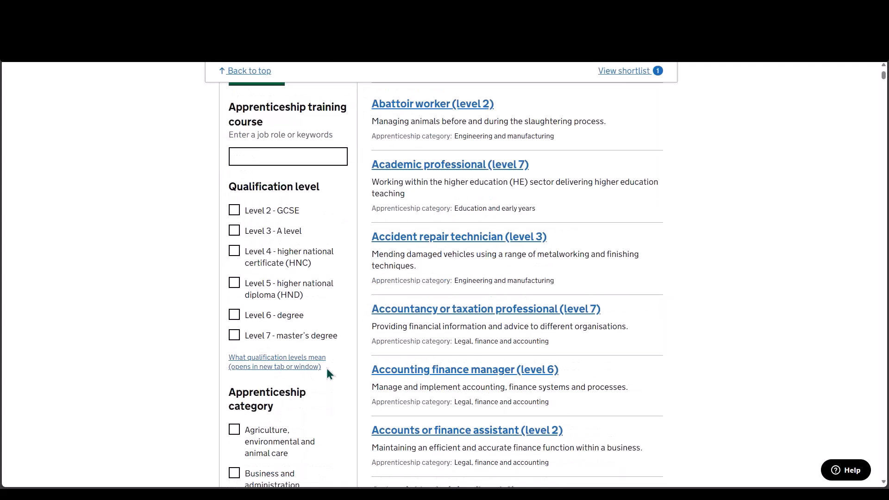
scroll(327, 371, down, 1)
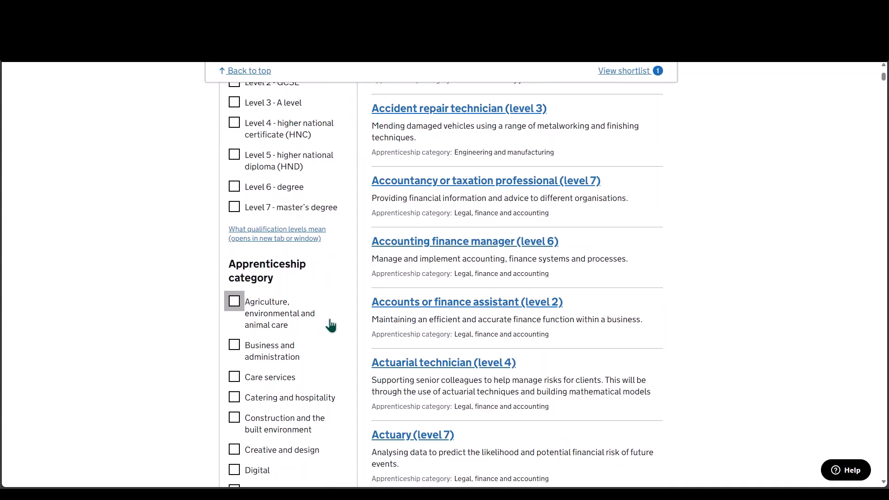
scroll(330, 326, up, 5)
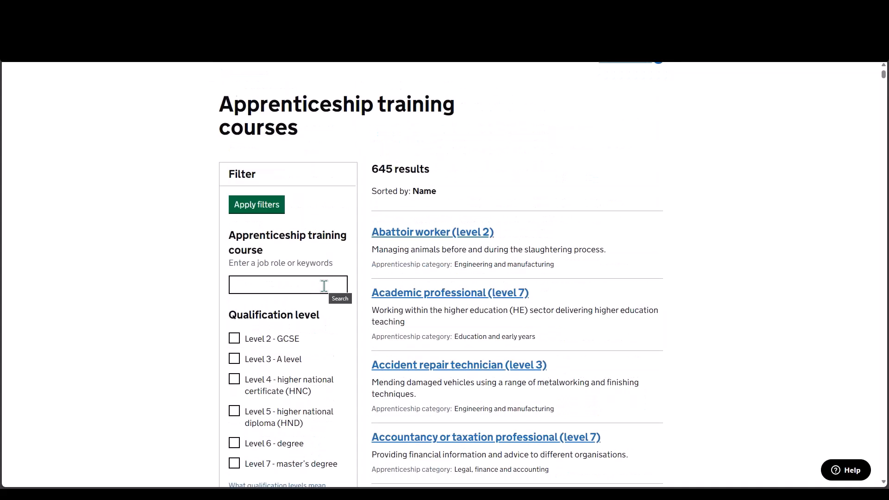
click(325, 286)
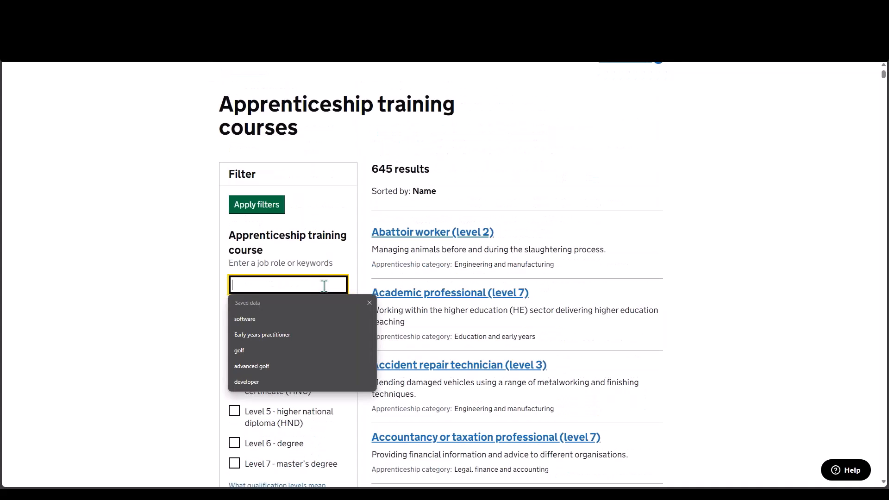
text(Develope)
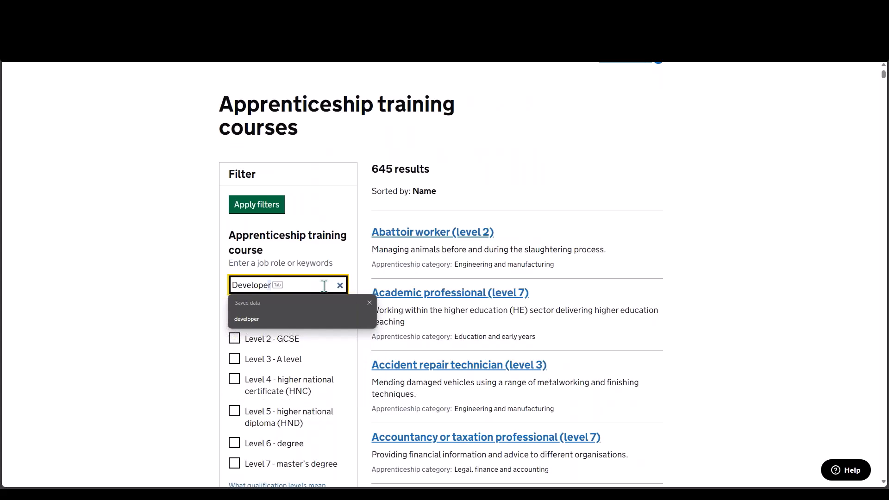
text(r)
click(191, 259)
click(263, 213)
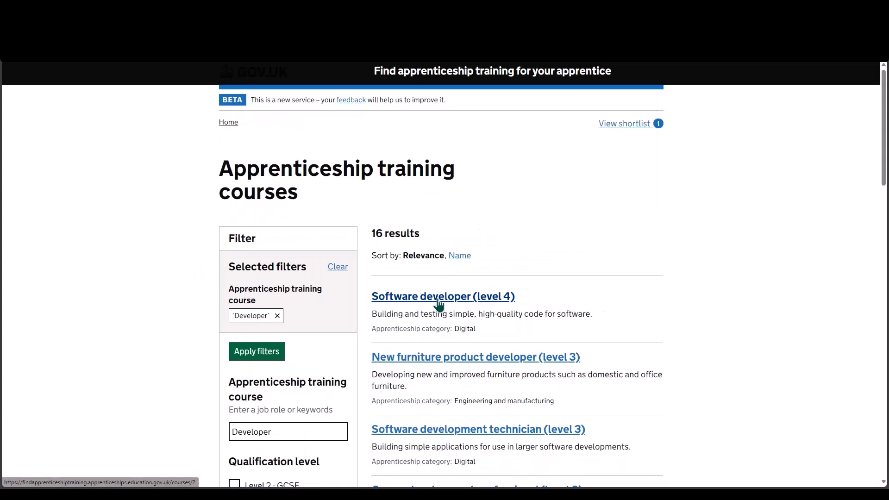
Step: Open the Software developer (level 4) course, review its details and view its training providers without entering a location
click(437, 301)
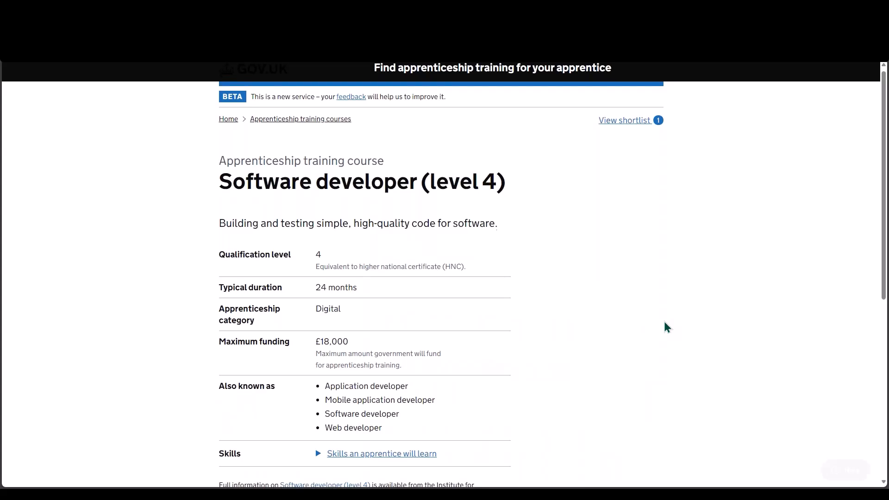
scroll(665, 323, down, 3)
scroll(664, 328, up, 1)
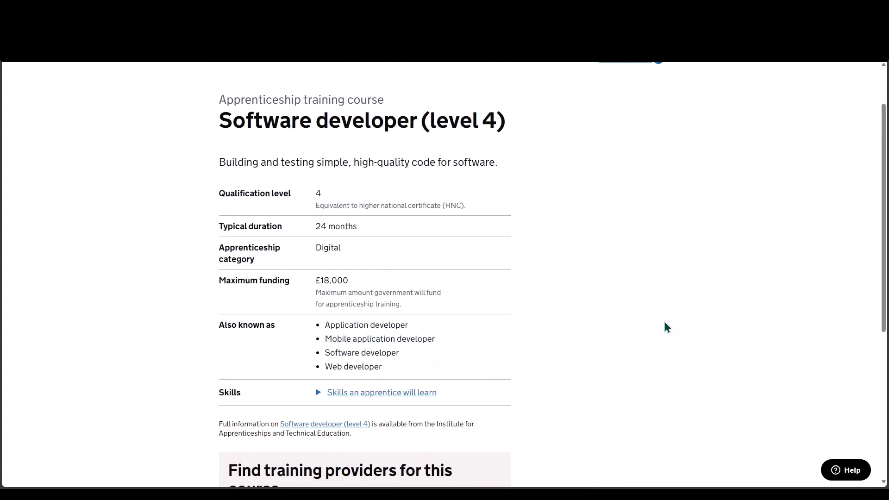
scroll(665, 327, up, 1)
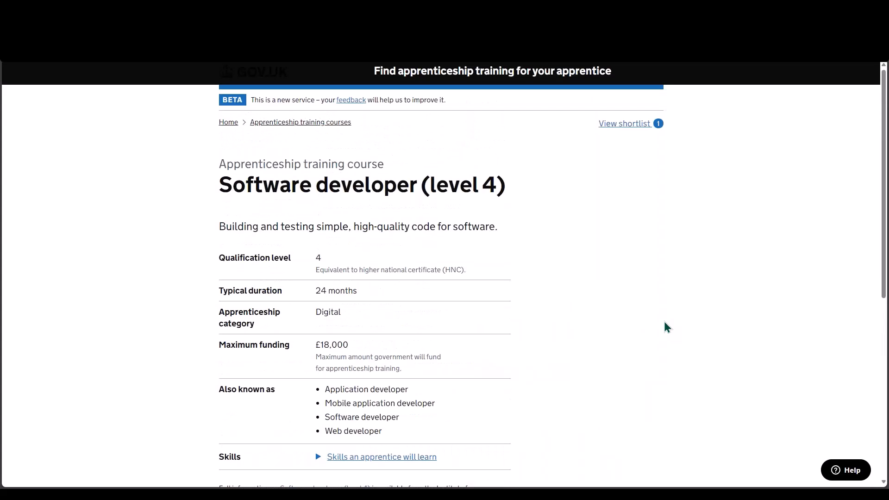
scroll(666, 326, down, 4)
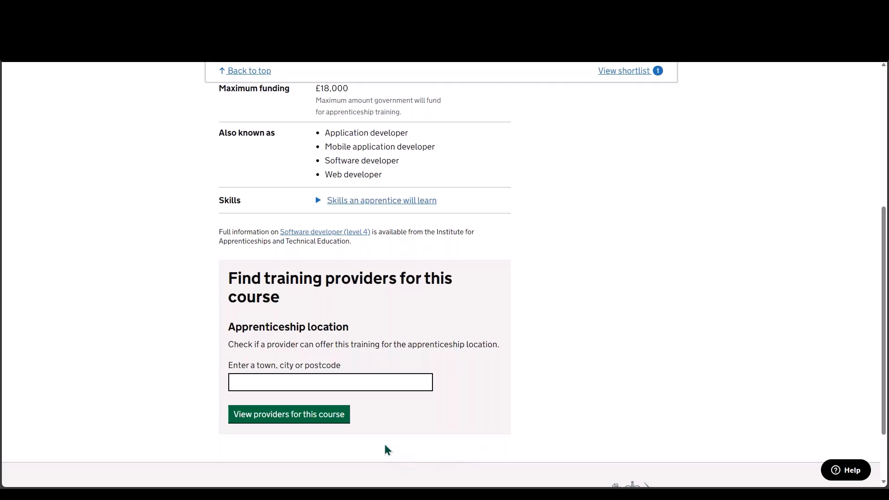
click(301, 414)
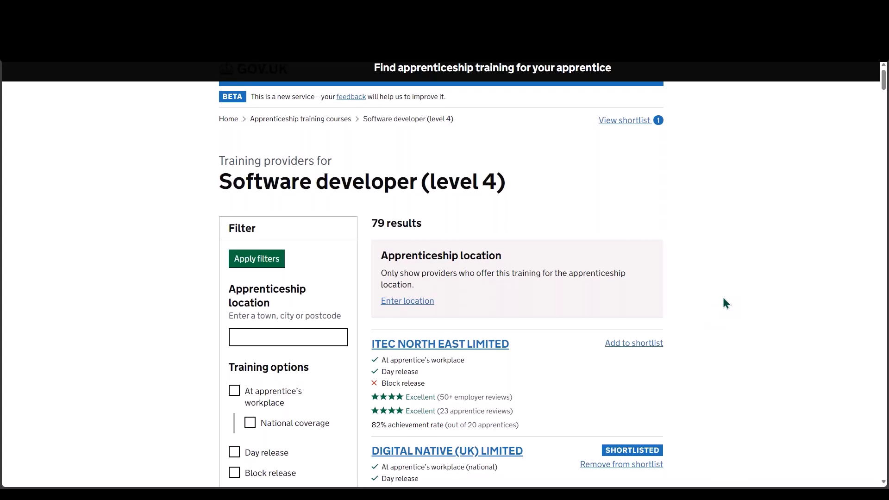
Step: Look over the training provider results for Software developer (level 4) and the location, training option and review filters
scroll(723, 298, down, 2)
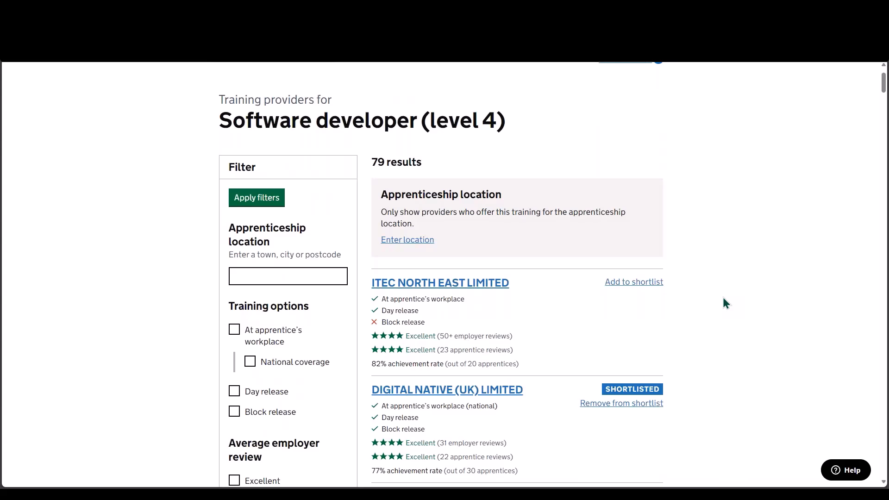
scroll(723, 298, down, 2)
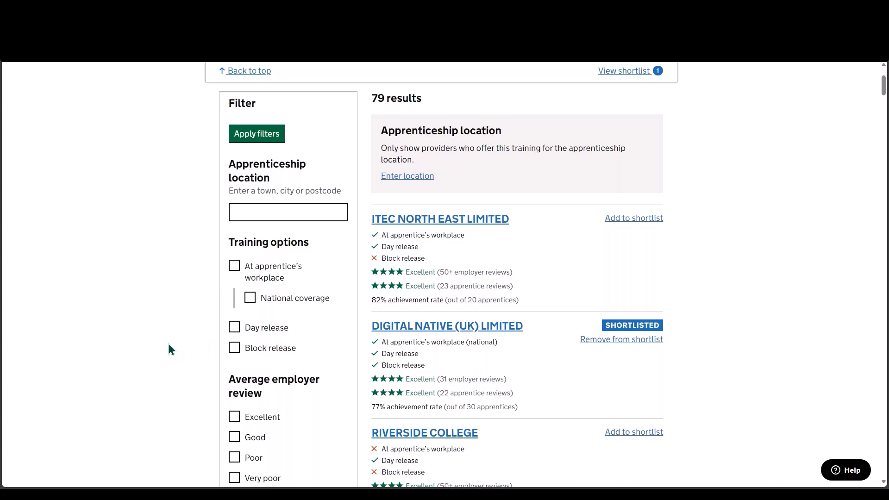
scroll(168, 348, down, 1)
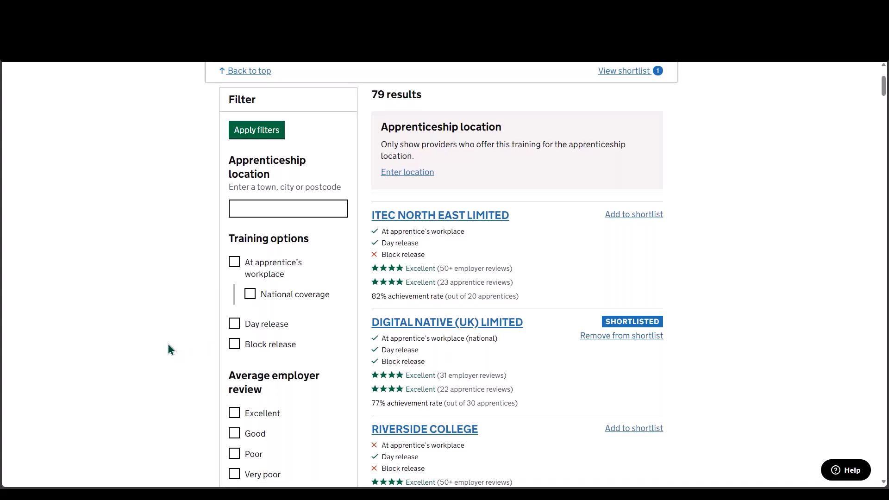
scroll(168, 348, down, 3)
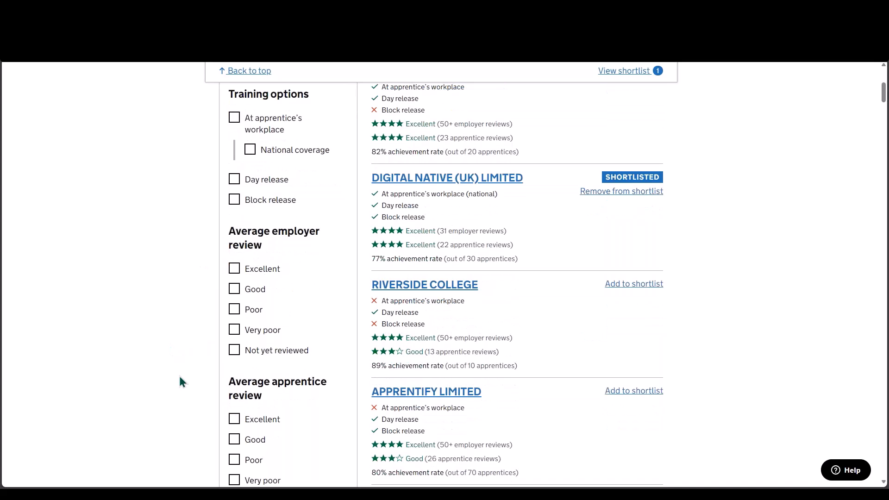
scroll(179, 382, down, 3)
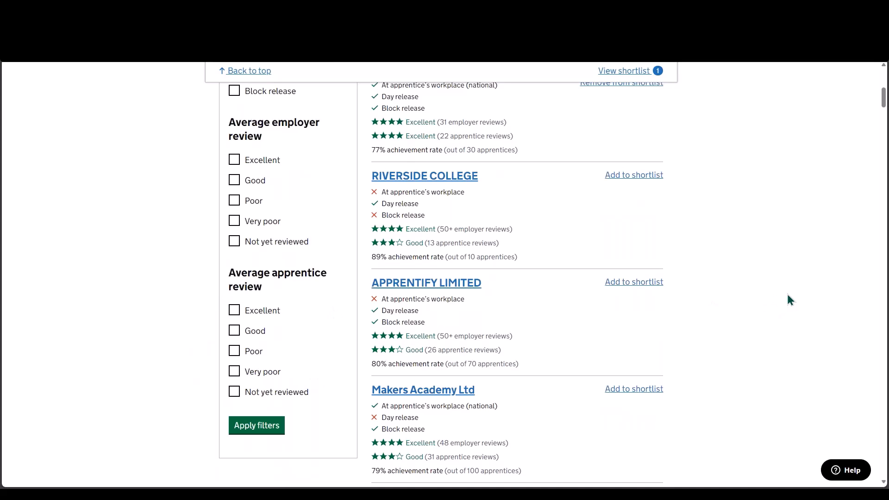
scroll(788, 296, up, 6)
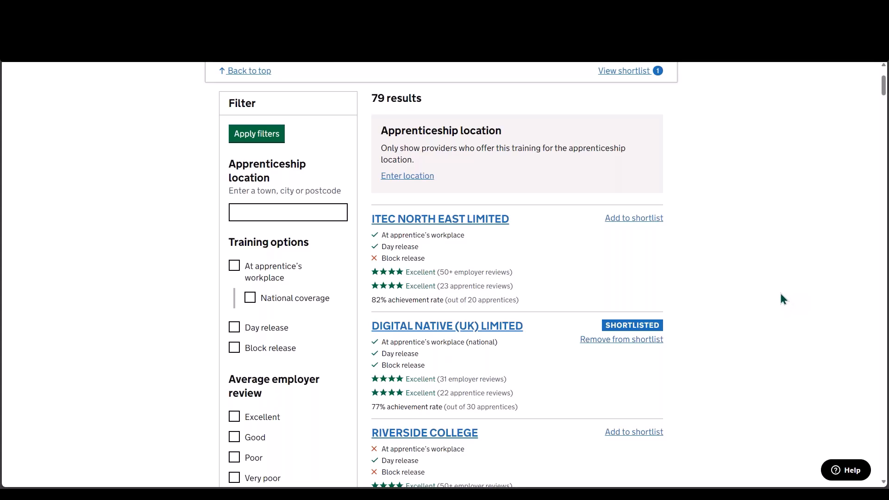
Step: Open the training provider ITEC NORTH EAST LIMITED and review its reviews, overview, training options, contact details and shortlist option
click(451, 222)
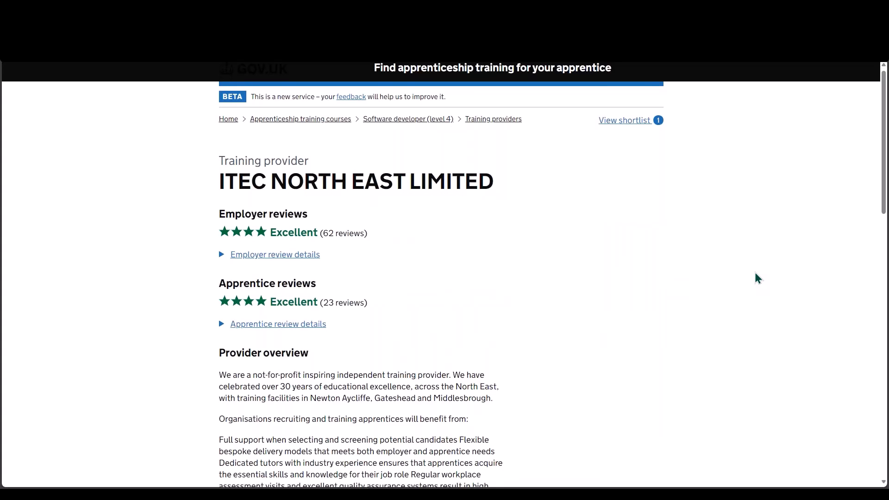
scroll(756, 274, down, 3)
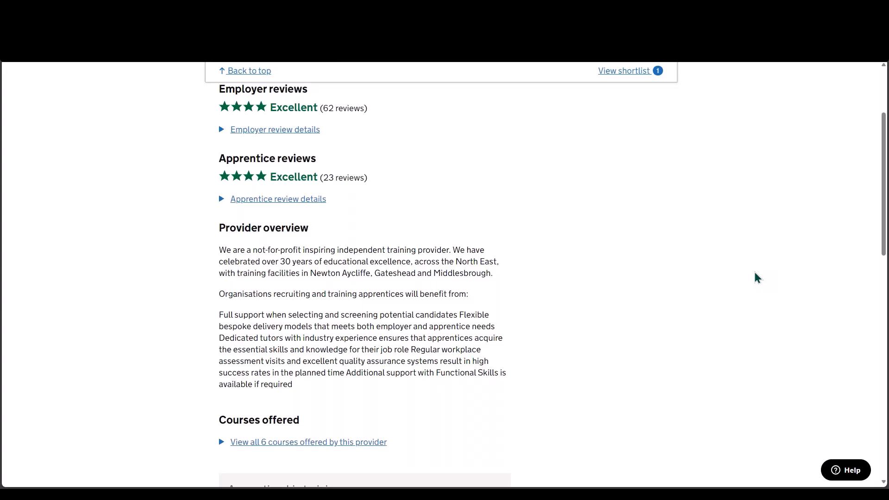
scroll(755, 274, down, 1)
scroll(753, 273, down, 6)
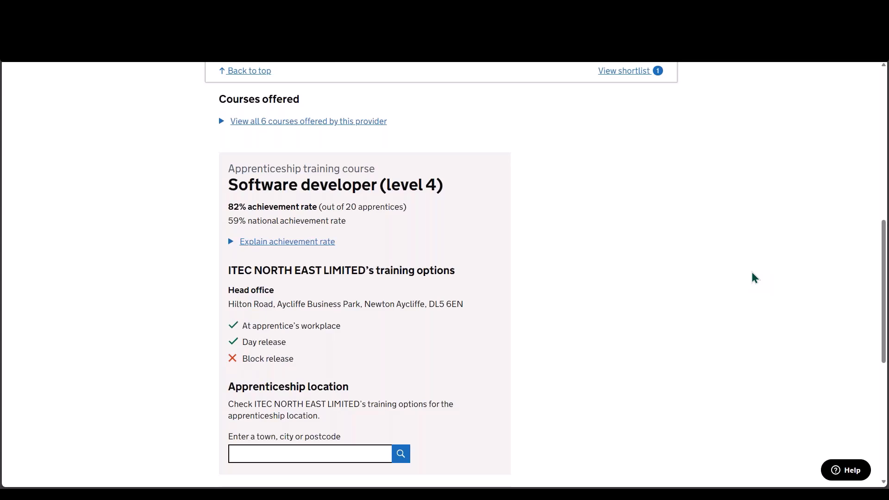
scroll(751, 273, down, 3)
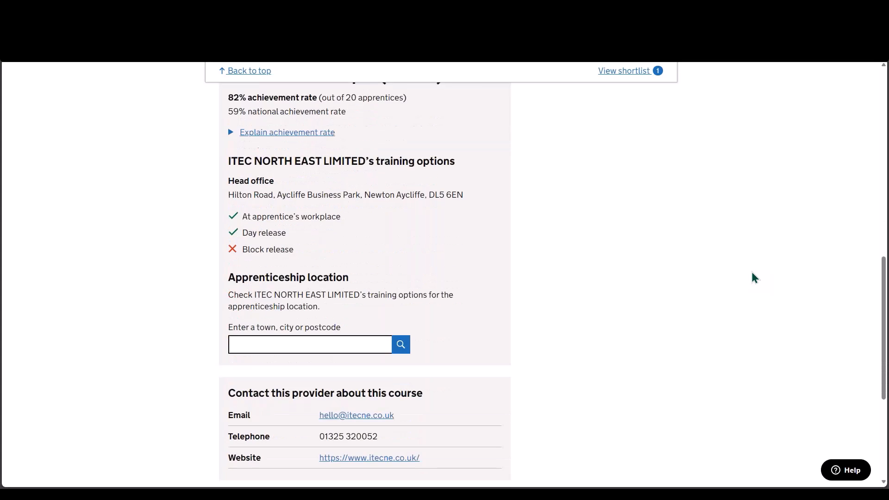
scroll(751, 272, down, 2)
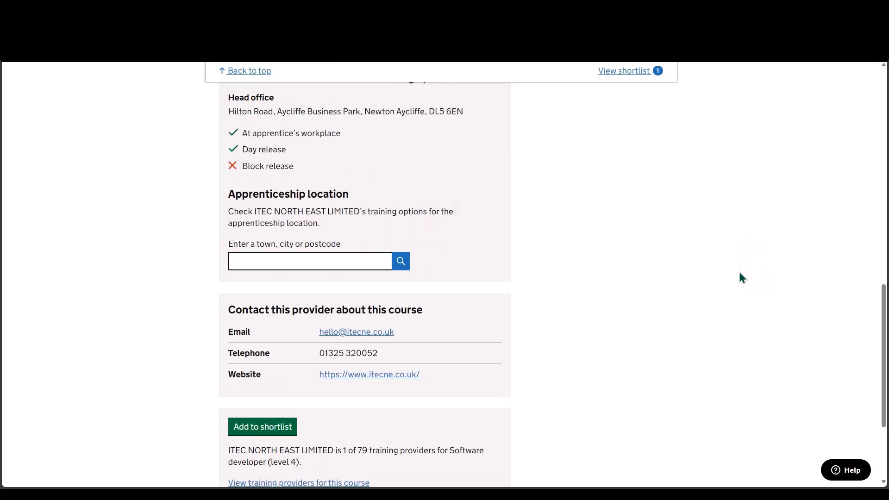
scroll(739, 277, down, 2)
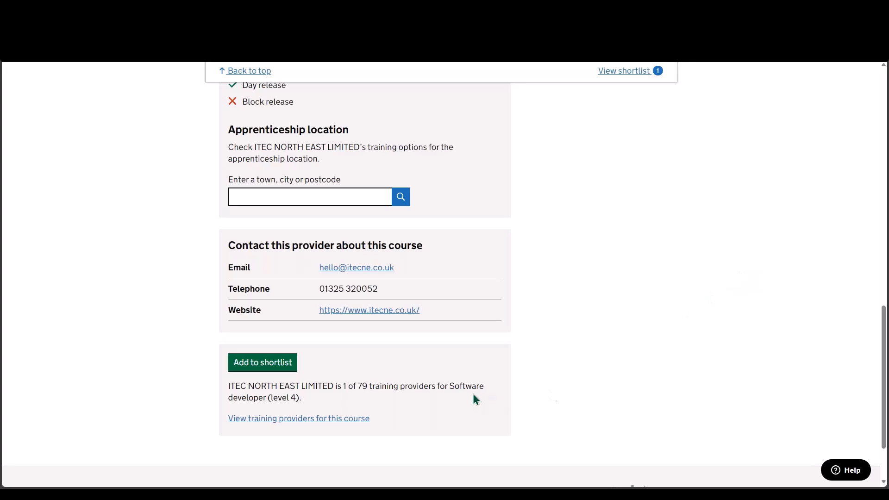
scroll(477, 353, up, 5)
scroll(477, 349, up, 7)
scroll(477, 349, up, 5)
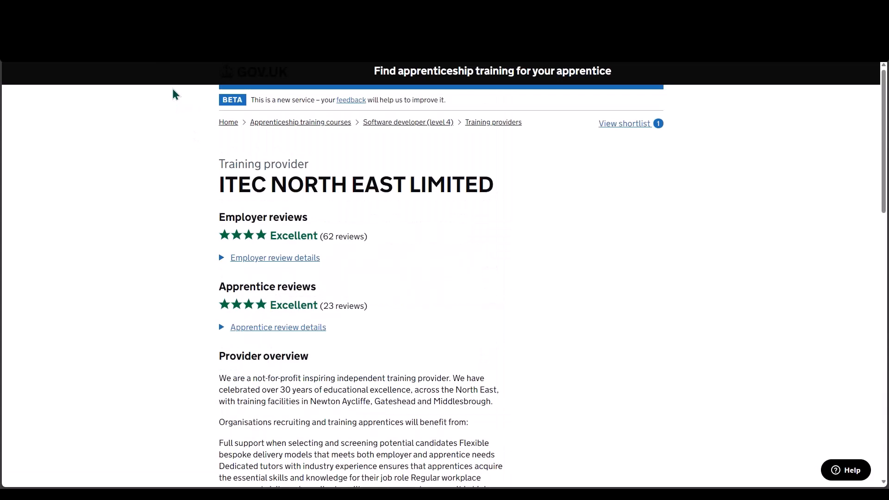
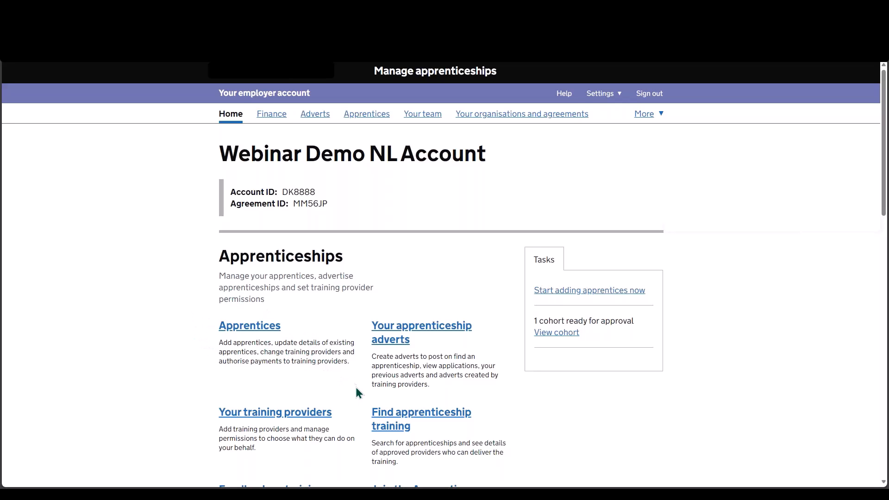
Step: Look over the employer account's home page, open the Apprentices section and start adding an apprentice
scroll(357, 391, down, 5)
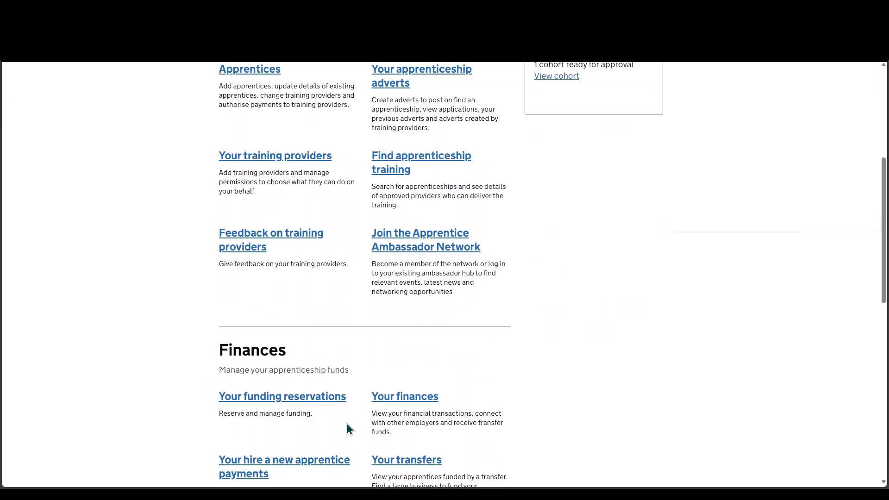
scroll(195, 383, up, 4)
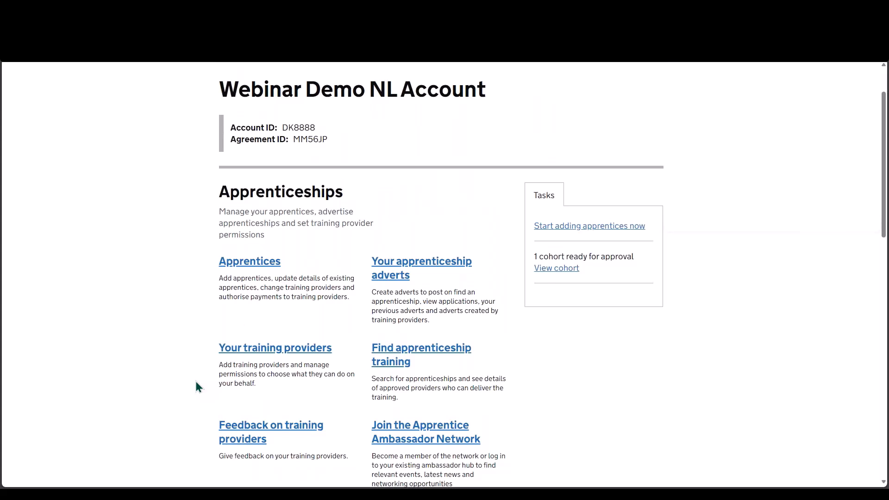
scroll(198, 387, up, 2)
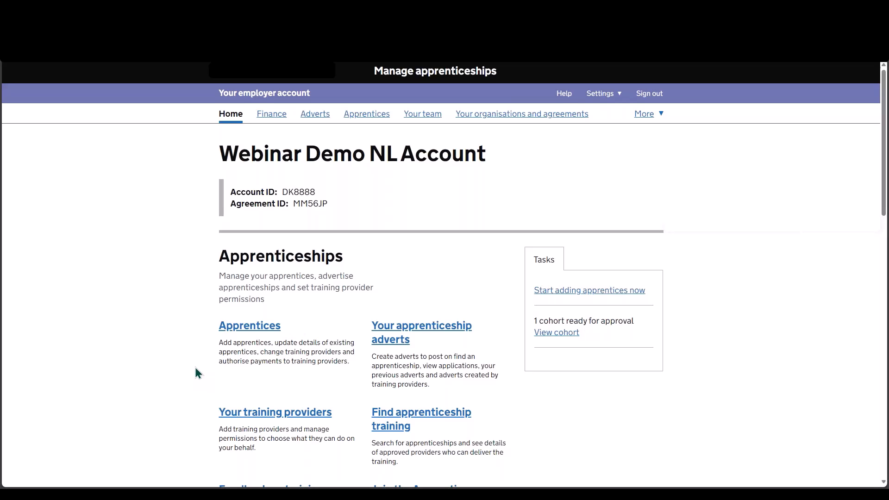
click(241, 328)
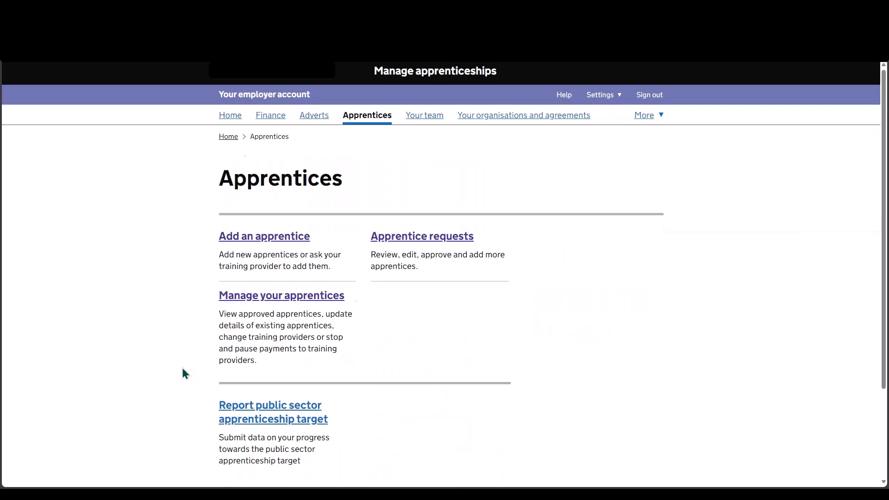
click(249, 242)
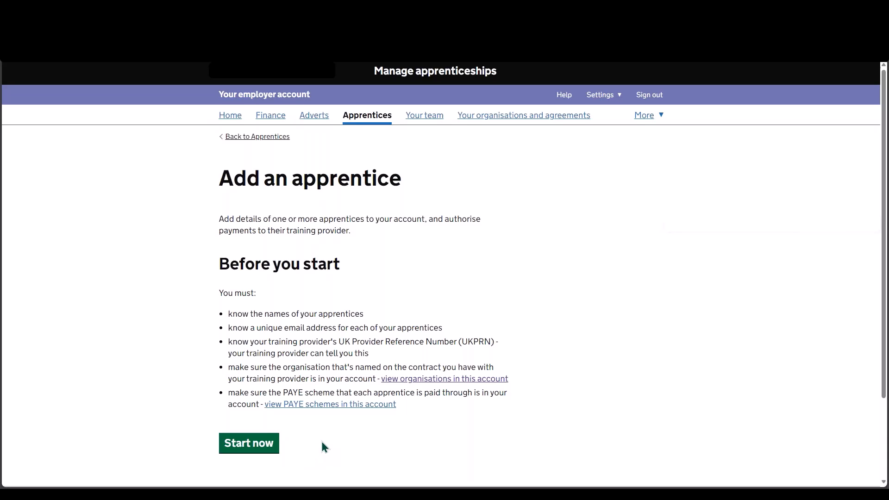
click(275, 445)
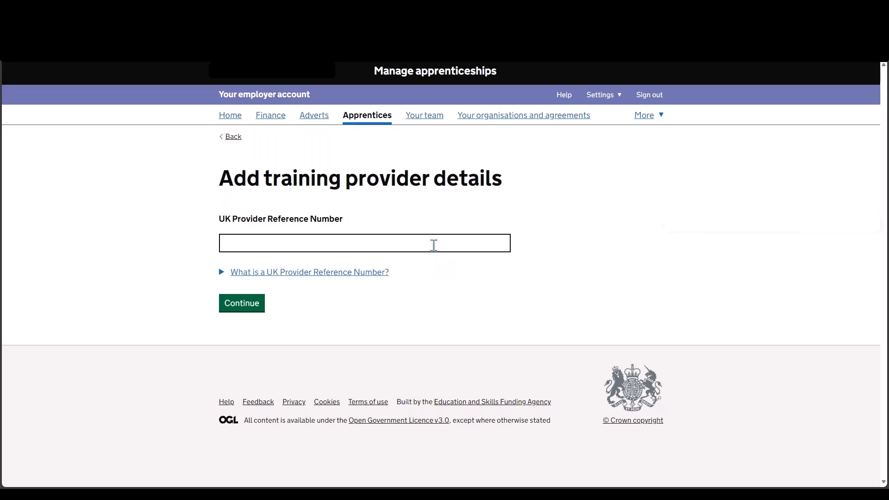
Step: Enter the training provider's UK Provider Reference Number and confirm the matching organisation as the main provider of the training
click(434, 245)
text(XXXXXXXX)
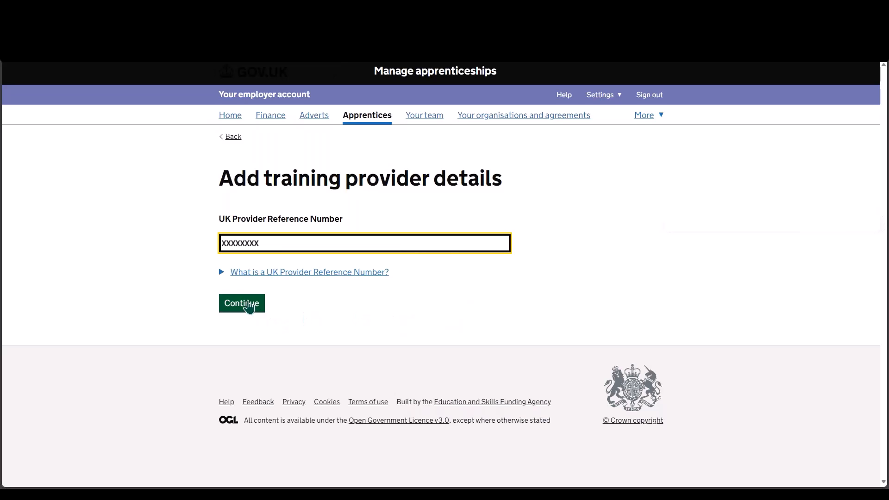
click(249, 306)
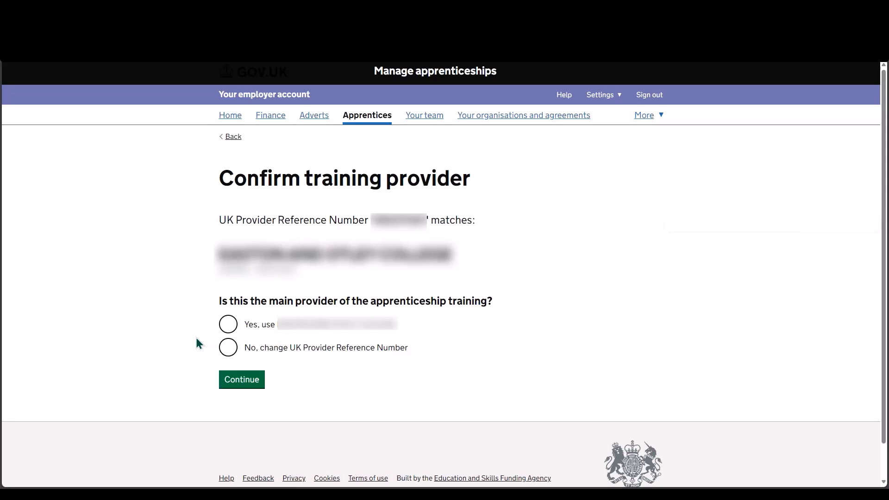
click(228, 324)
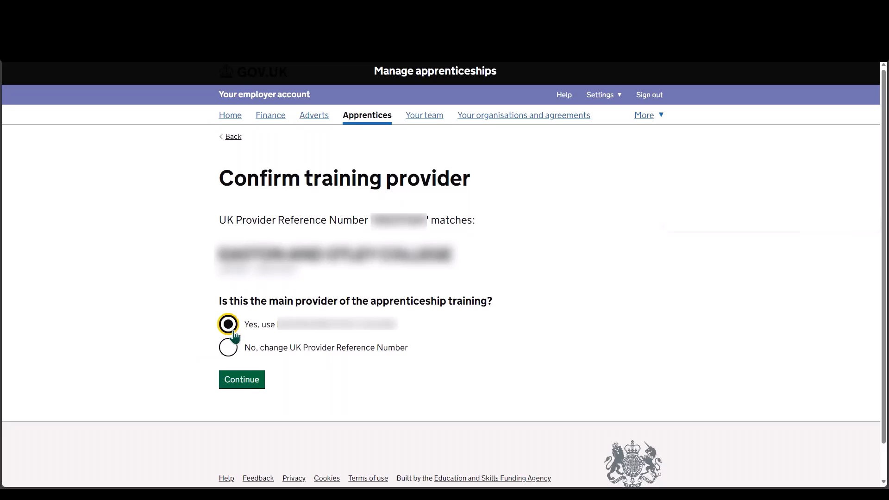
click(241, 381)
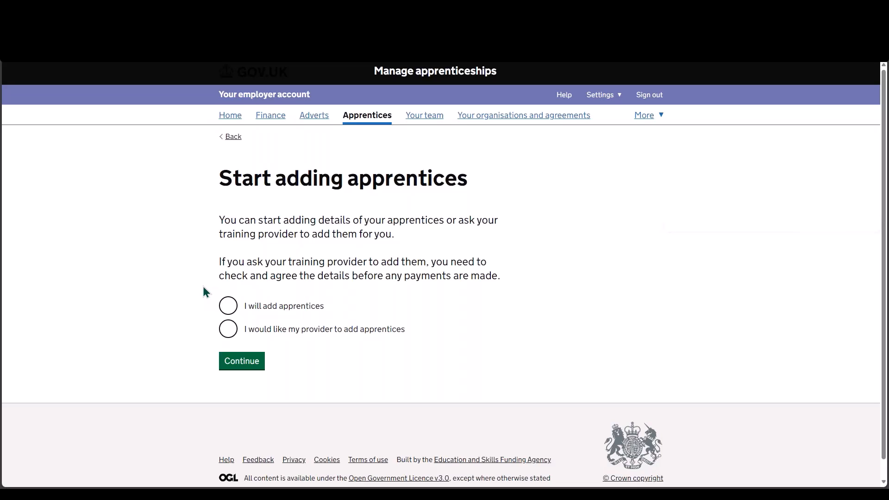
Step: Choose "I will add apprentices" and save "Software tester - Level 4" as the known apprenticeship training course
click(225, 305)
click(240, 361)
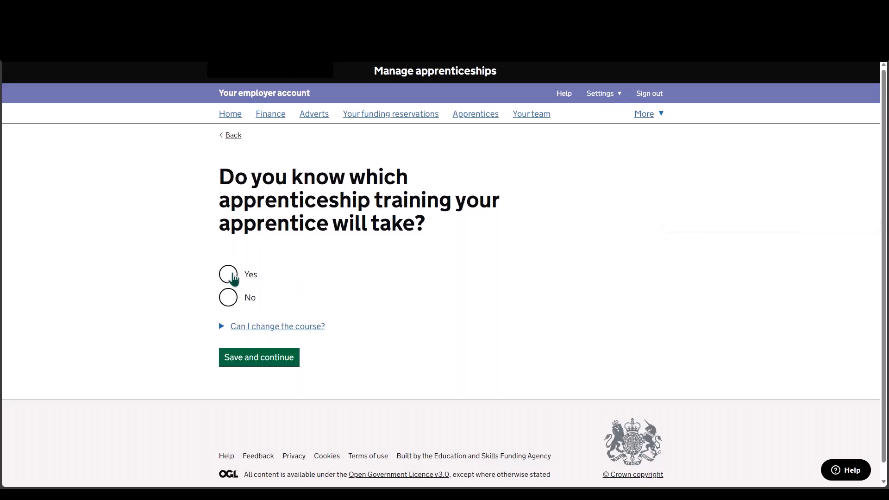
click(231, 277)
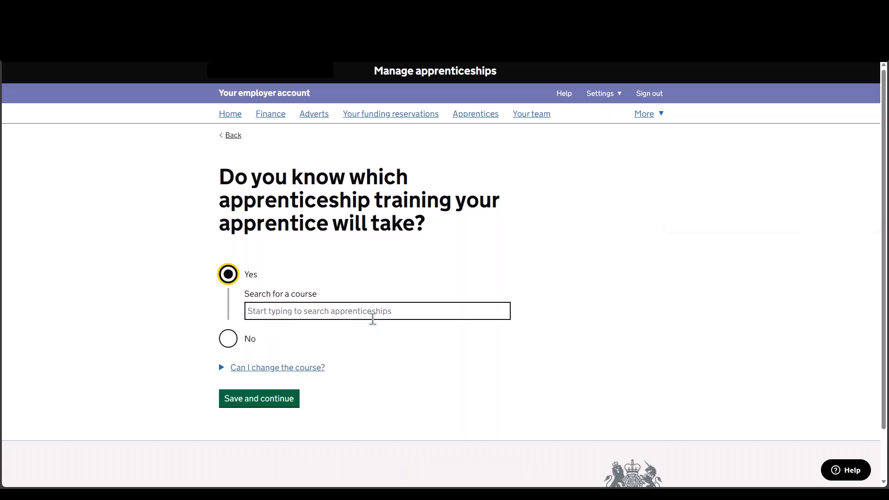
click(373, 310)
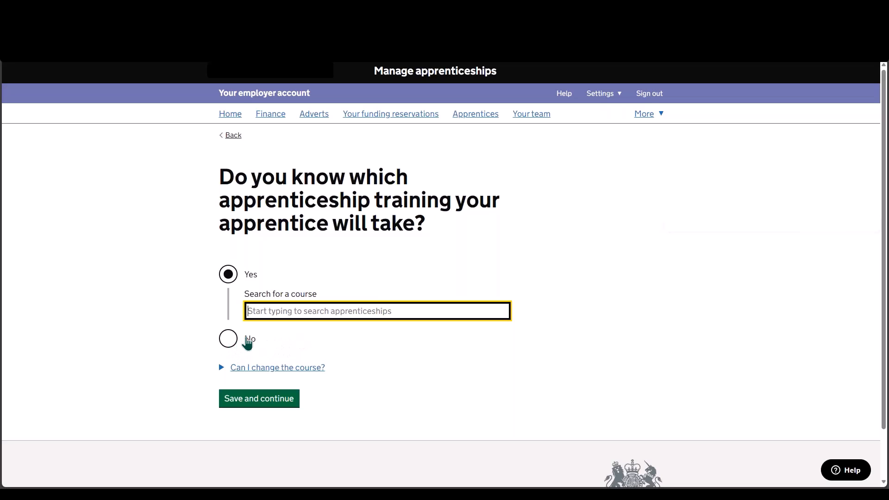
text(Soft)
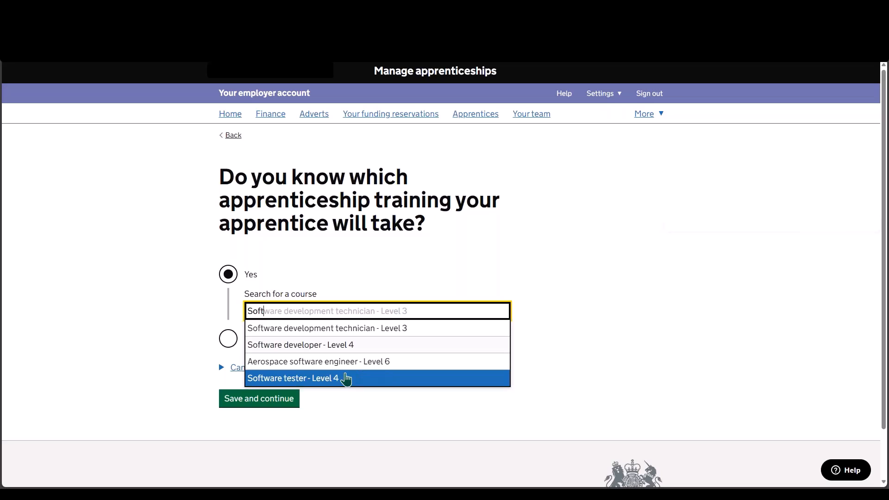
click(346, 379)
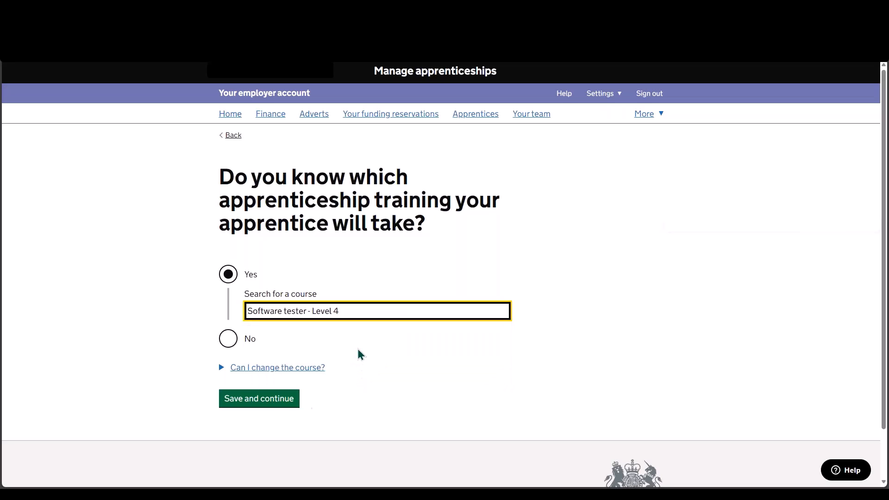
click(283, 406)
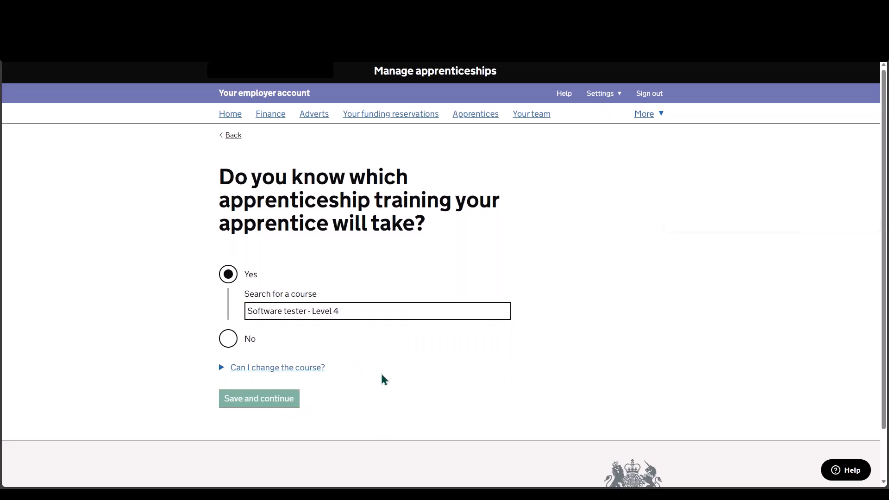
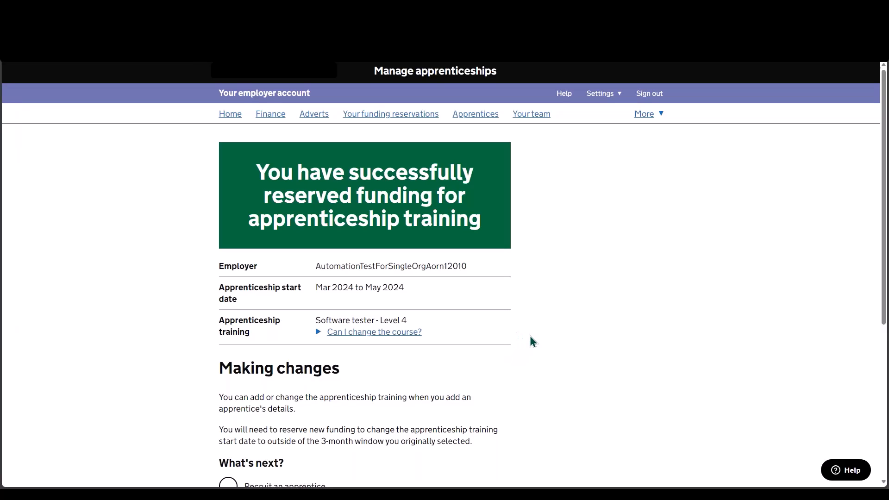
Step: Choose to add the apprentice's details for the reserved funding and view the list of standards, keeping Software tester, Level: 4
scroll(531, 341, down, 4)
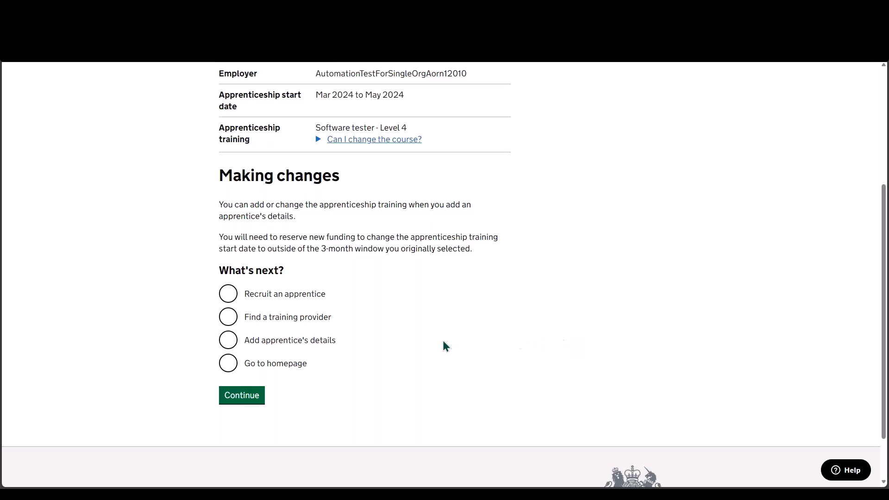
click(228, 341)
click(247, 396)
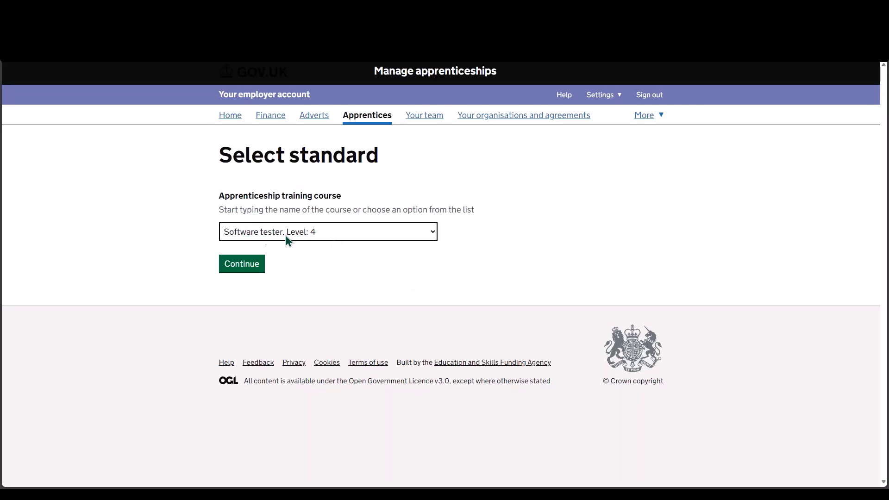
click(431, 233)
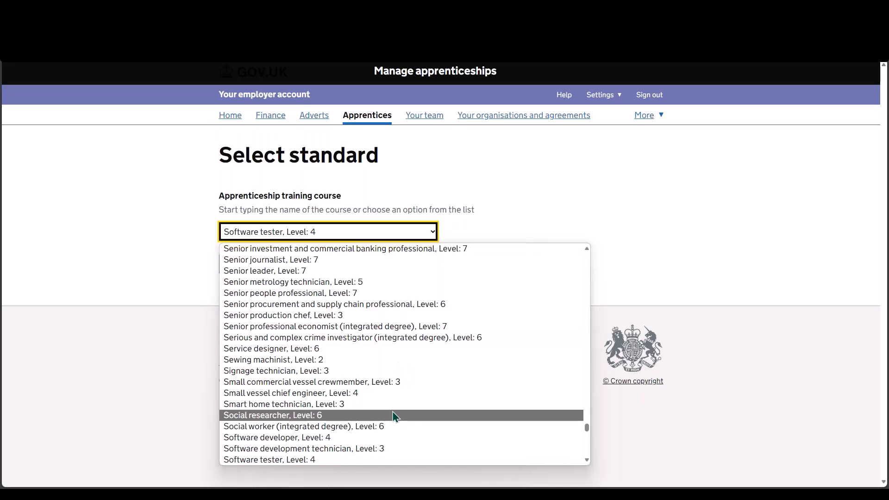
click(489, 228)
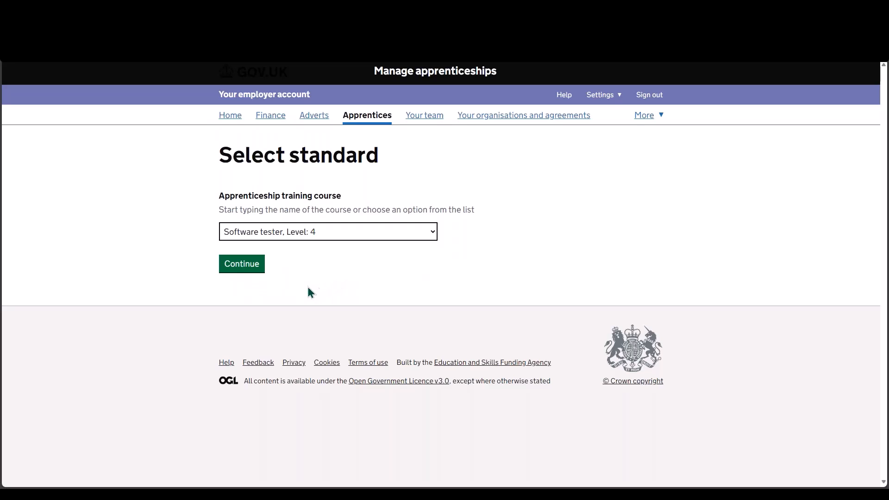
Step: Confirm the selected standard and fill in the apprentice's name, email address and date of birth, with planned training from 03 2024 to 02 2026
click(254, 269)
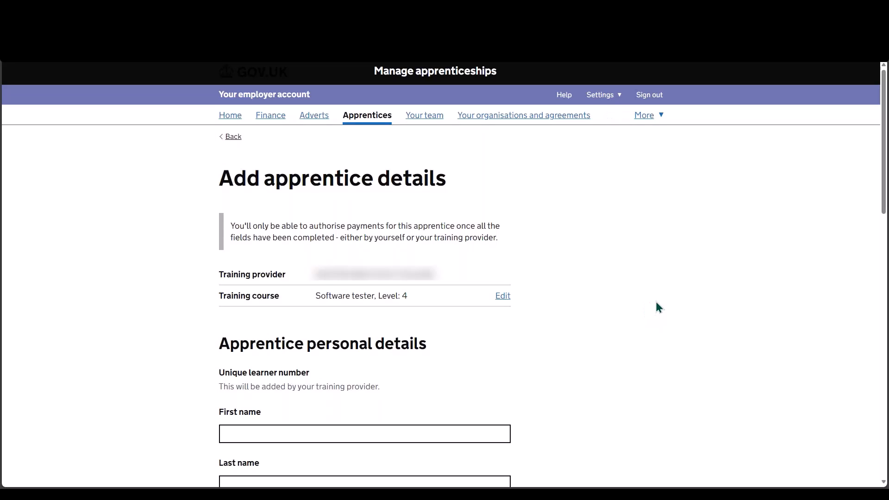
scroll(657, 306, down, 2)
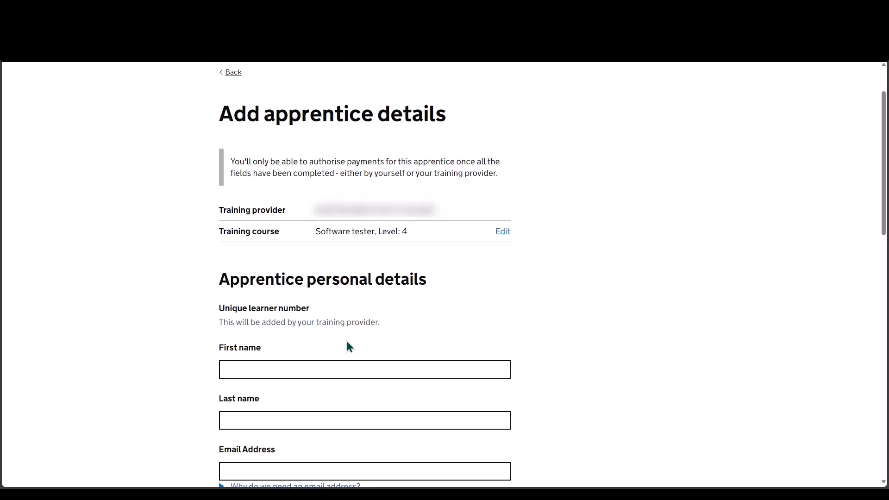
scroll(575, 326, down, 2)
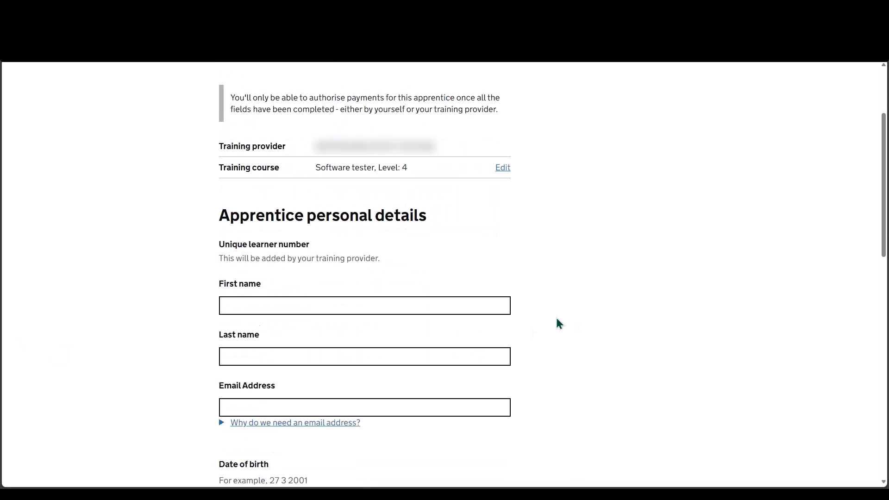
click(394, 304)
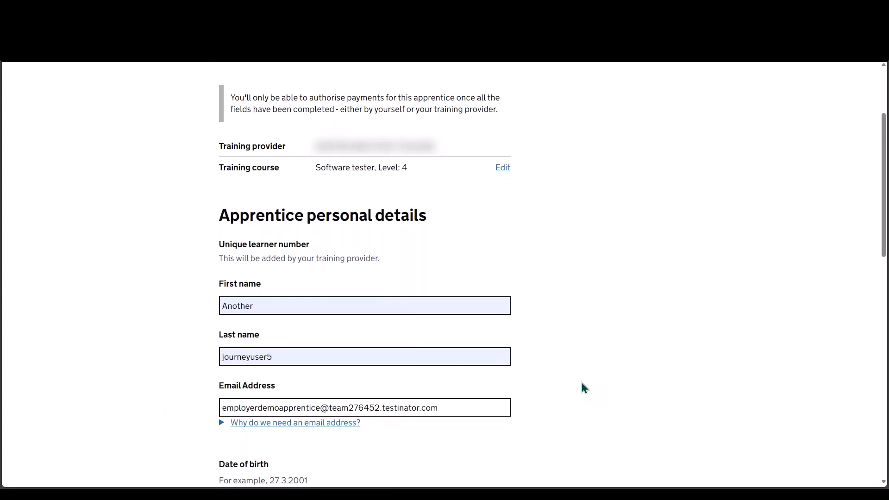
scroll(581, 382, down, 2)
scroll(581, 379, down, 3)
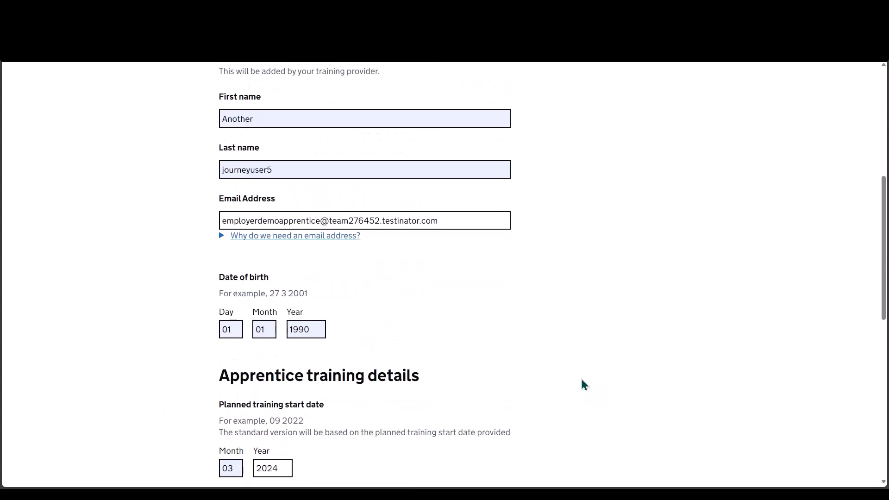
scroll(581, 380, down, 2)
scroll(584, 370, down, 2)
scroll(585, 369, down, 2)
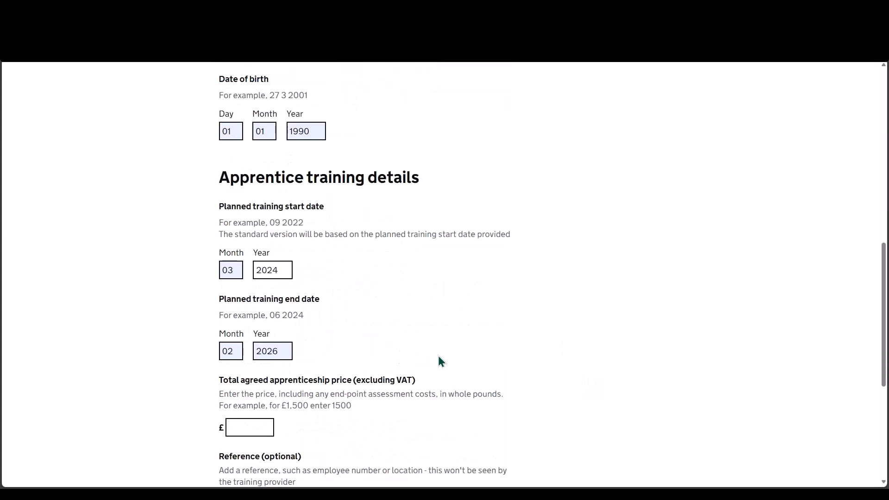
Step: Set the total agreed apprenticeship price to £1500, leave the optional reference blank and save the apprentice's details
scroll(438, 357, down, 2)
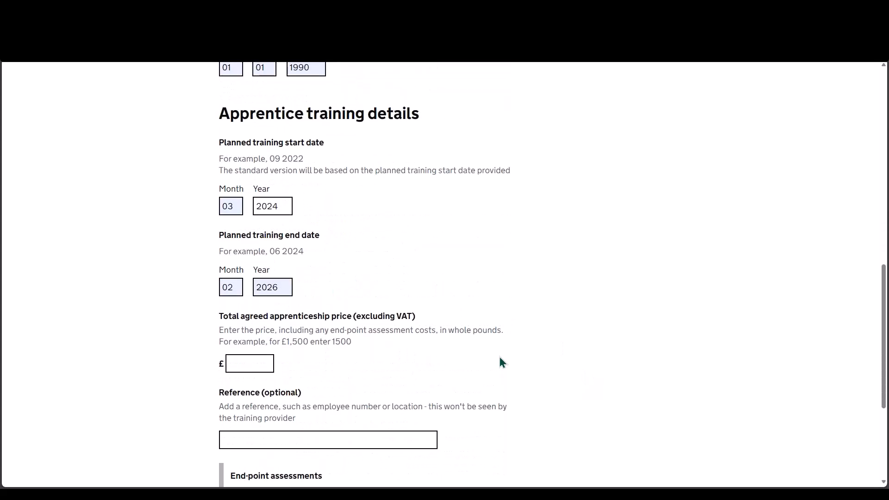
scroll(500, 355, down, 2)
click(250, 301)
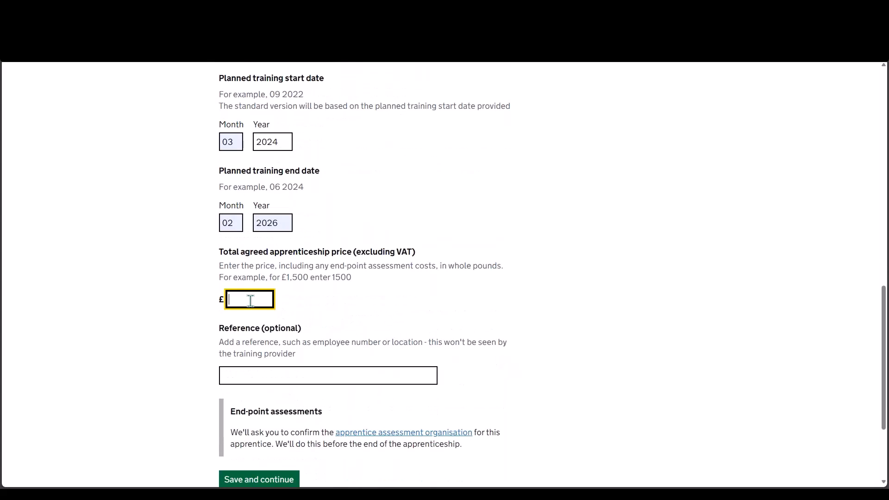
text(1500)
click(543, 296)
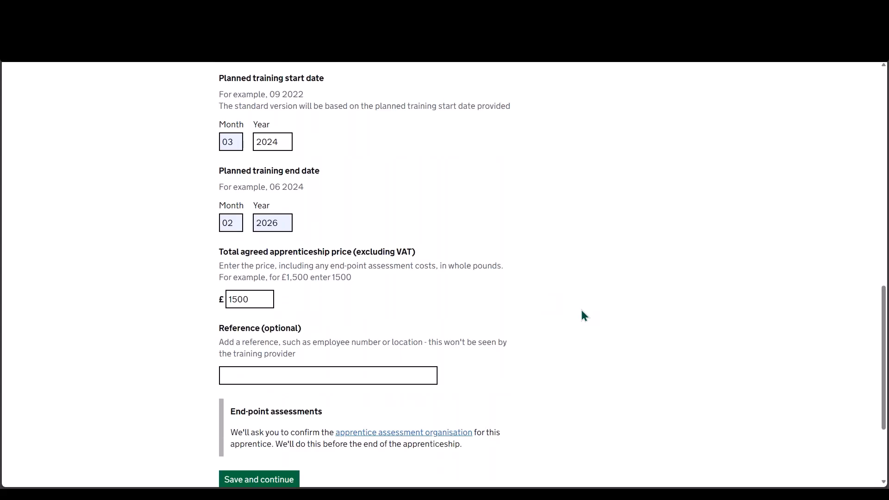
scroll(581, 311, down, 1)
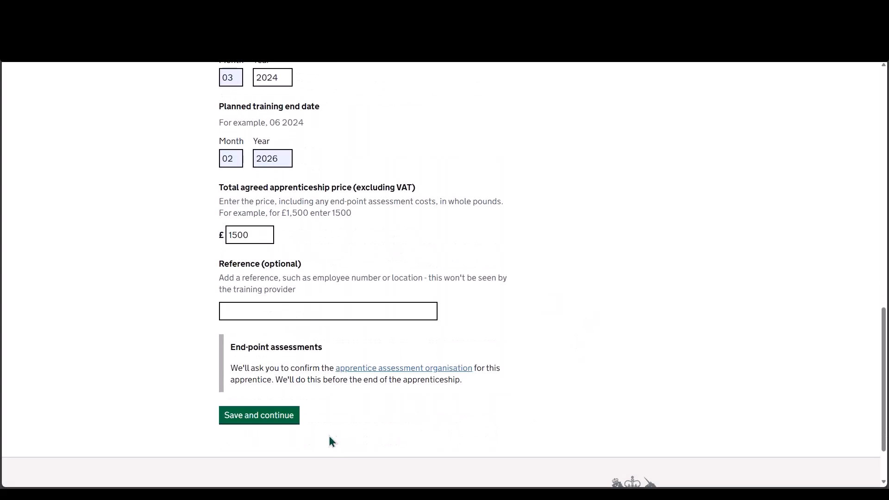
click(278, 419)
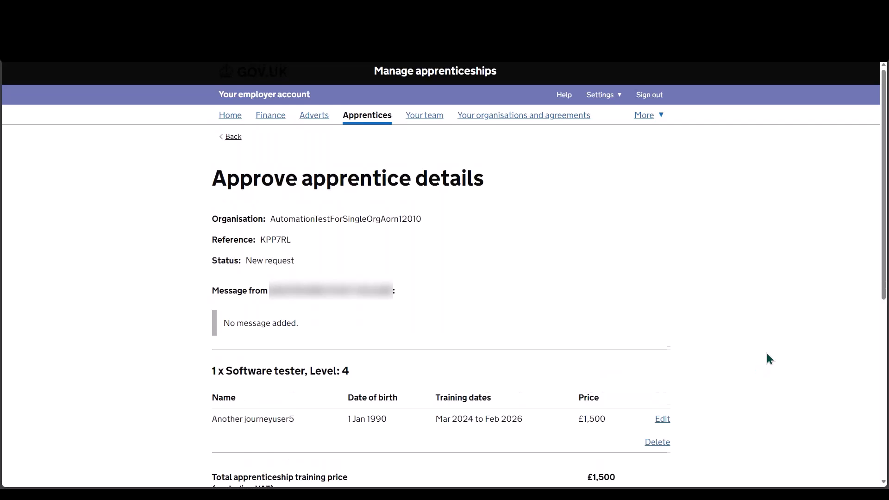
Step: Review the apprentice's details, approve them and notify the training provider without a message, and read through the confirmation page
scroll(767, 359, down, 1)
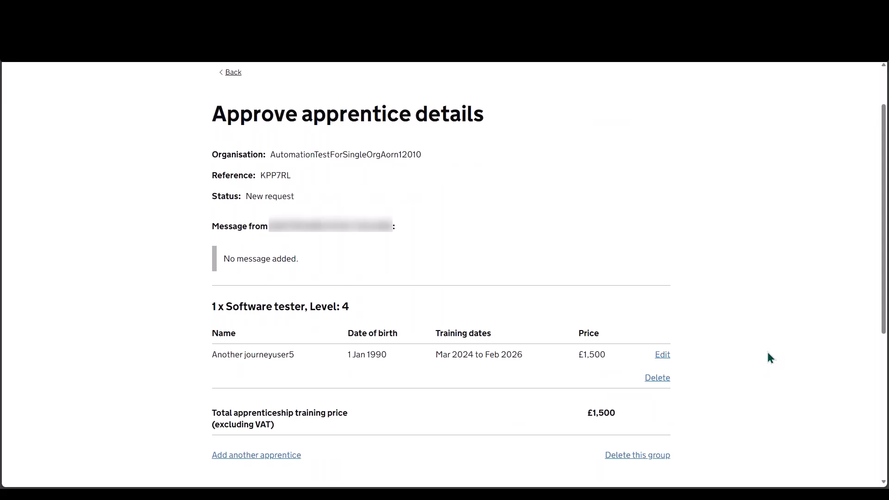
scroll(768, 353, down, 2)
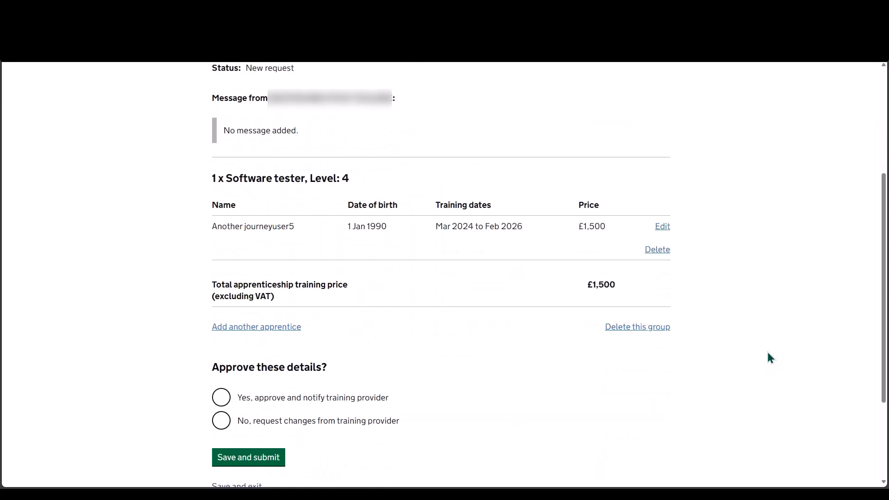
scroll(775, 354, down, 1)
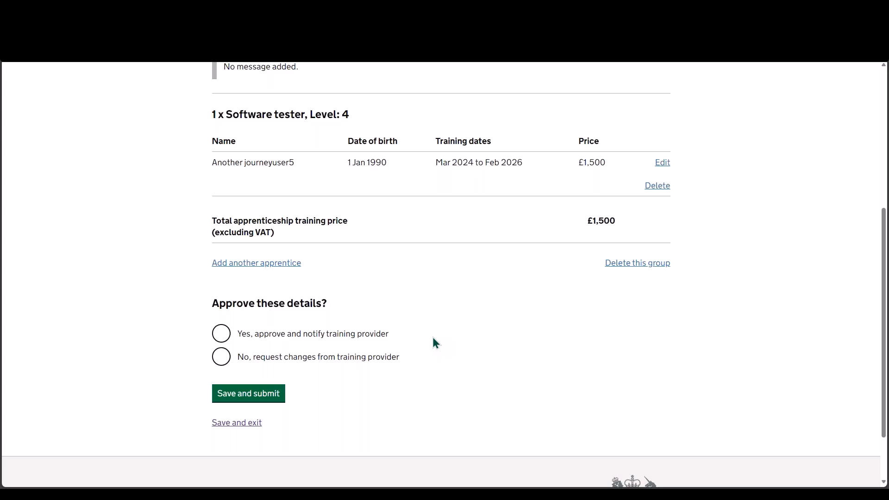
click(225, 338)
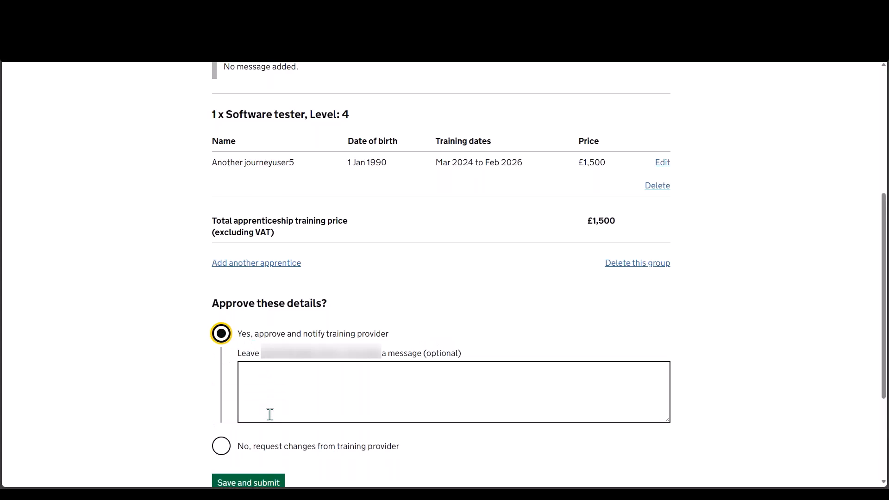
scroll(269, 415, down, 3)
scroll(269, 415, up, 2)
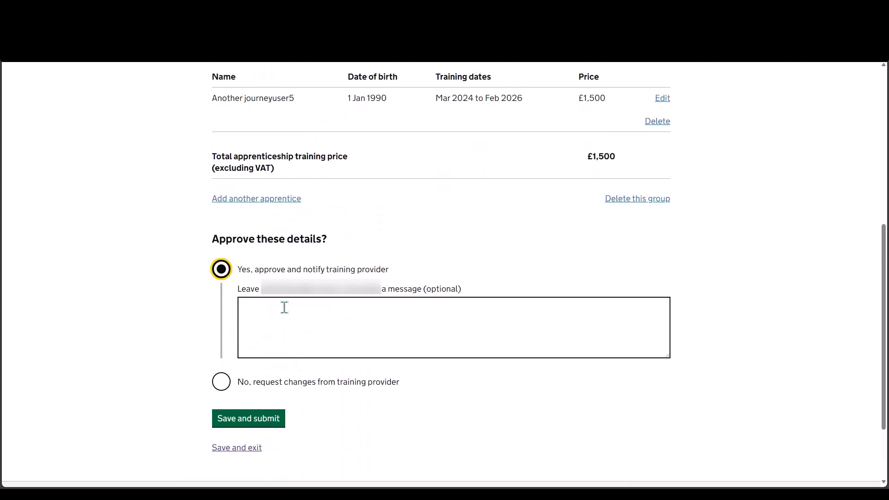
click(320, 316)
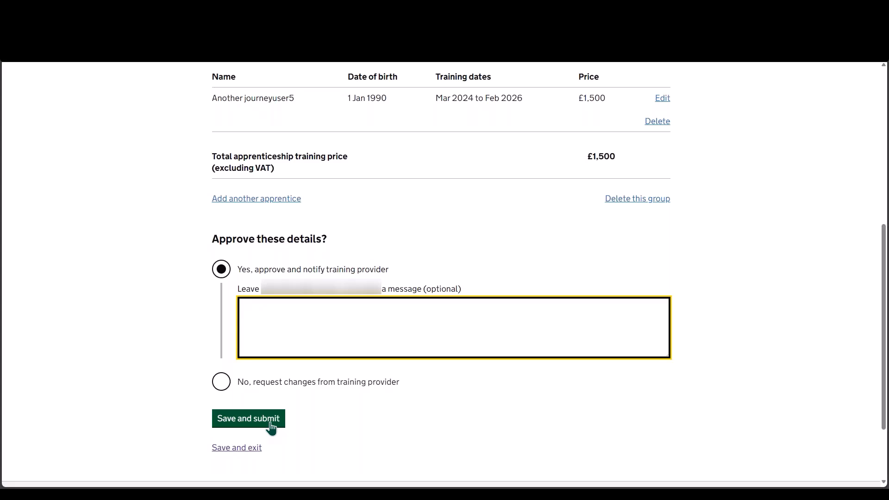
click(270, 423)
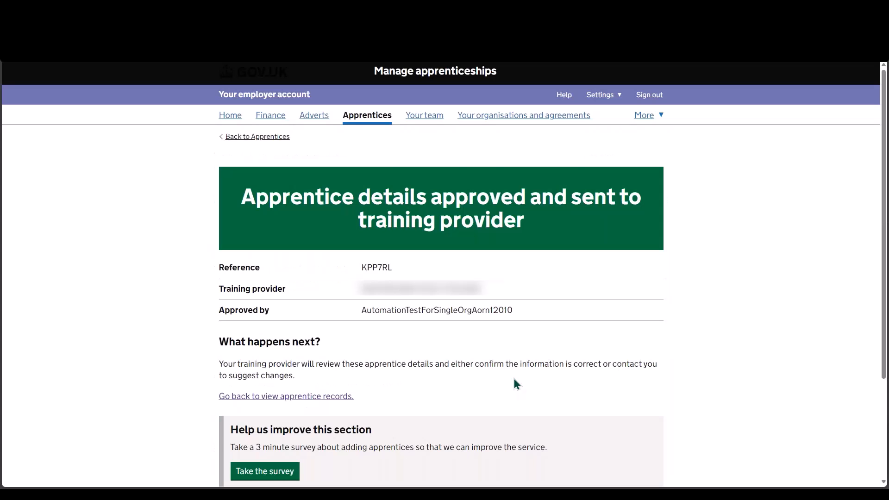
scroll(700, 369, down, 1)
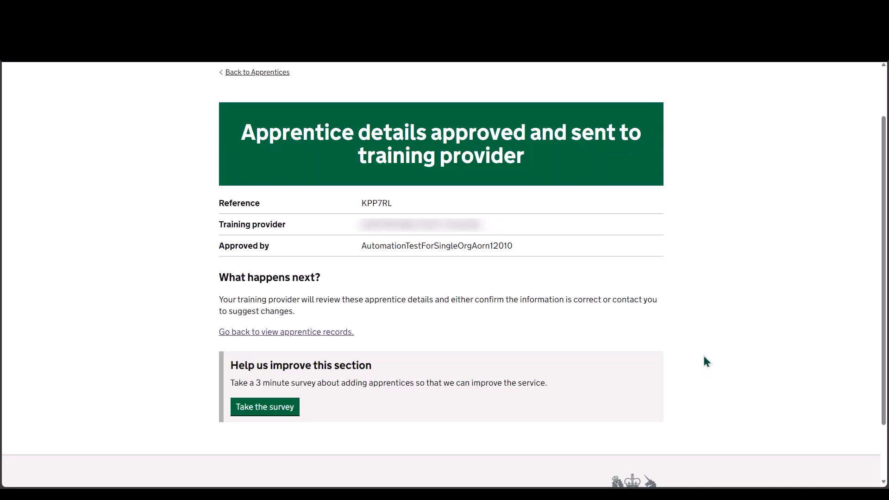
scroll(704, 357, down, 1)
scroll(705, 361, up, 3)
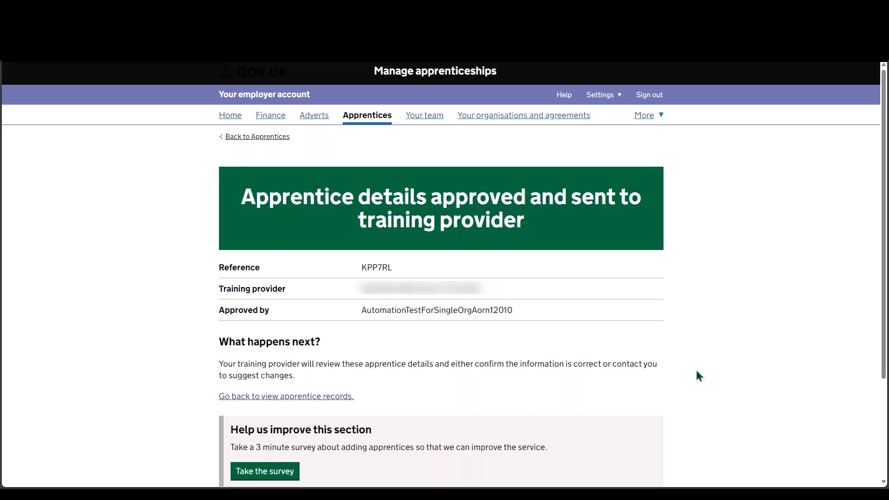
Step: Return to the account home, open the funding reservations and look through the reserved courses, start dates and usage statuses
click(231, 118)
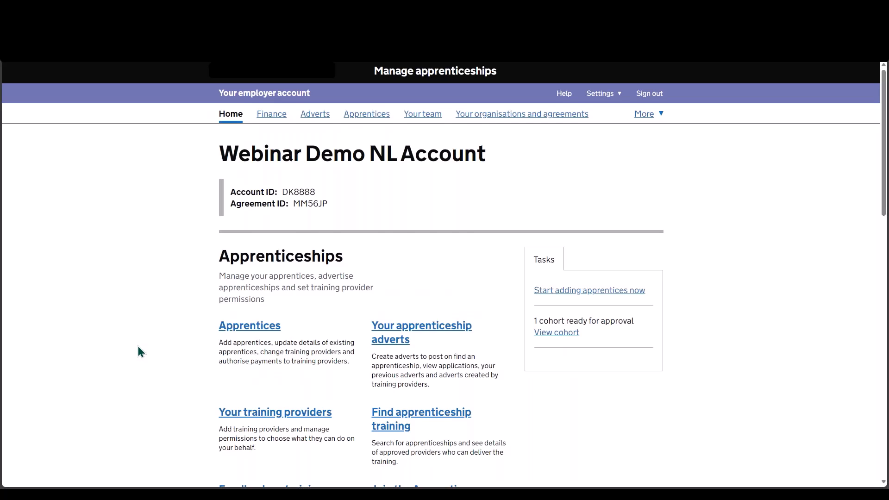
scroll(138, 351, down, 5)
scroll(138, 346, down, 3)
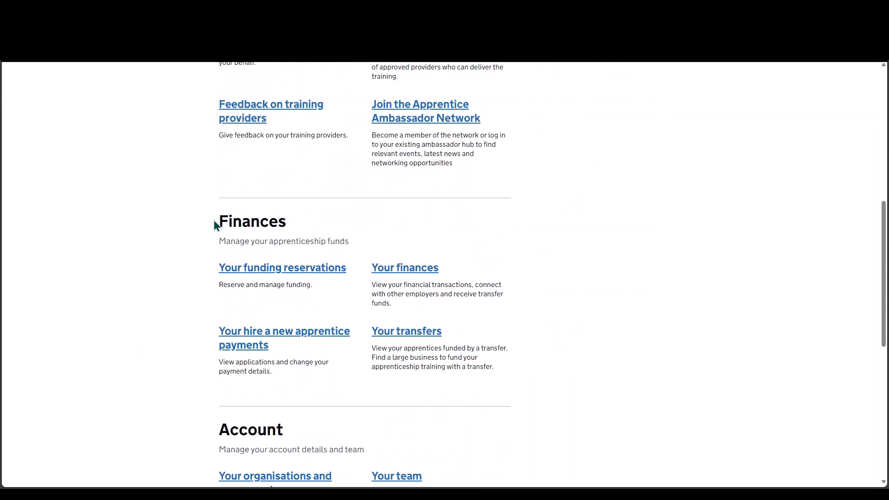
click(244, 272)
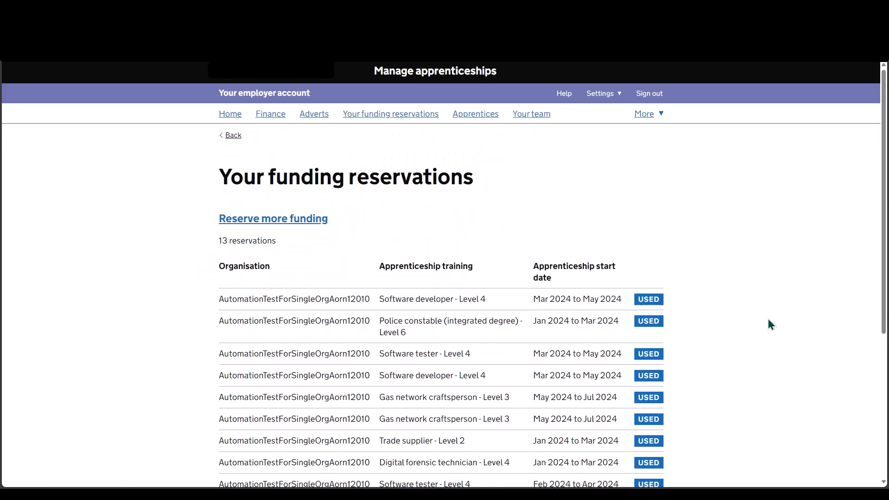
scroll(768, 319, down, 3)
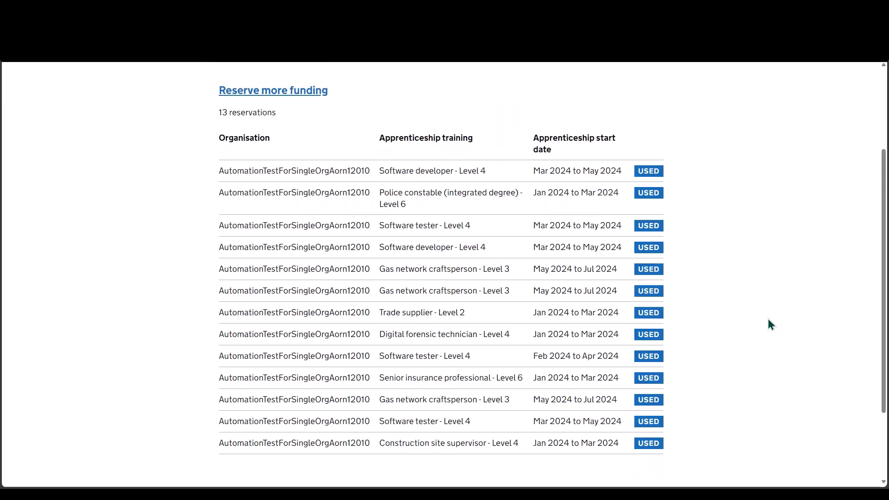
scroll(768, 326, up, 3)
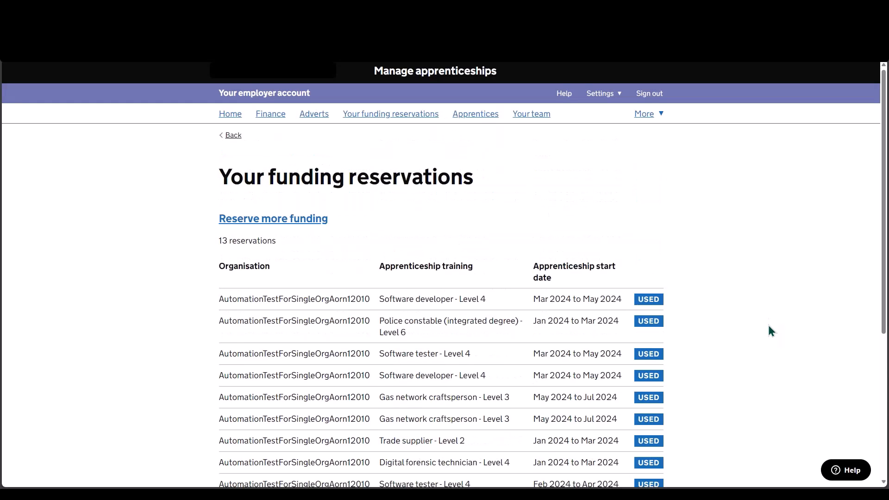
scroll(768, 323, down, 1)
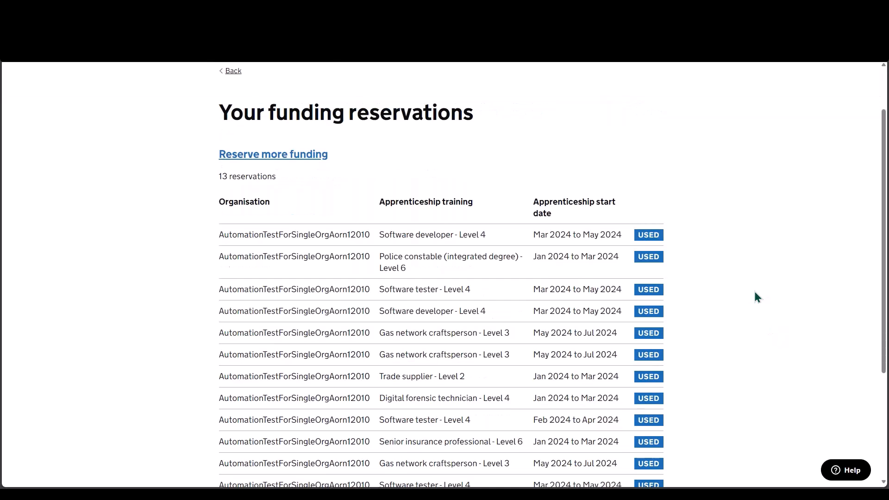
scroll(755, 292, down, 1)
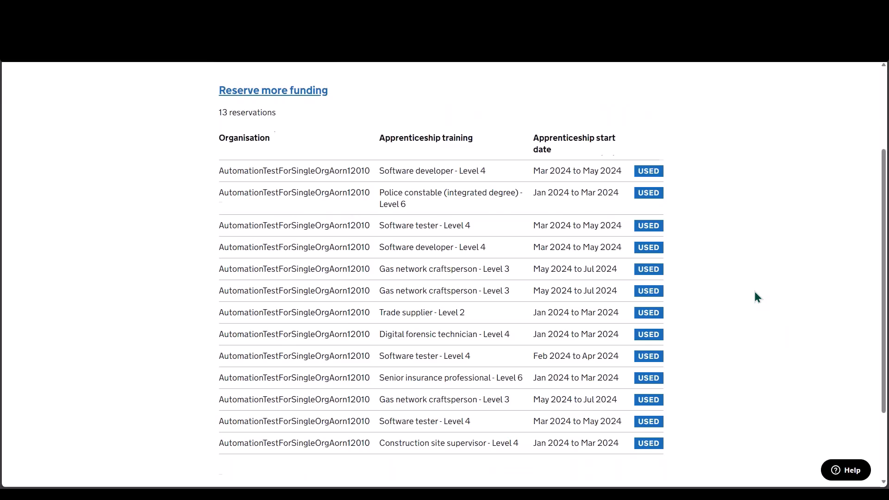
scroll(755, 294, up, 1)
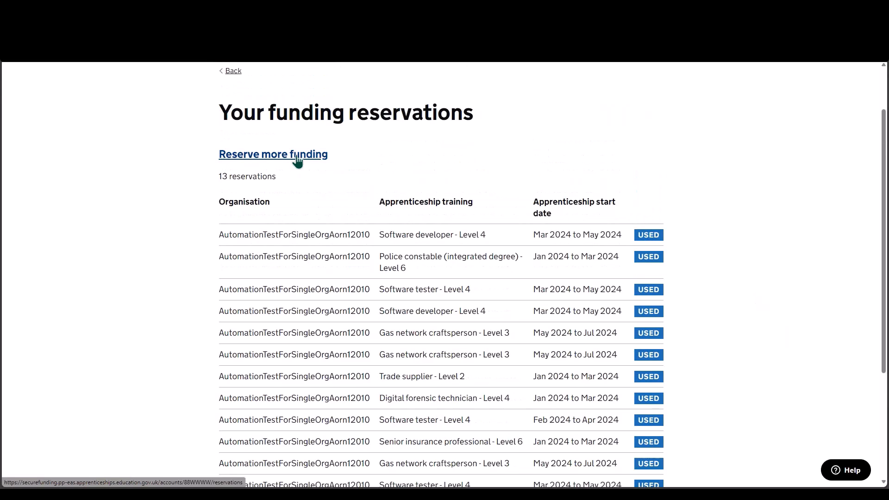
scroll(397, 179, up, 1)
scroll(397, 181, up, 1)
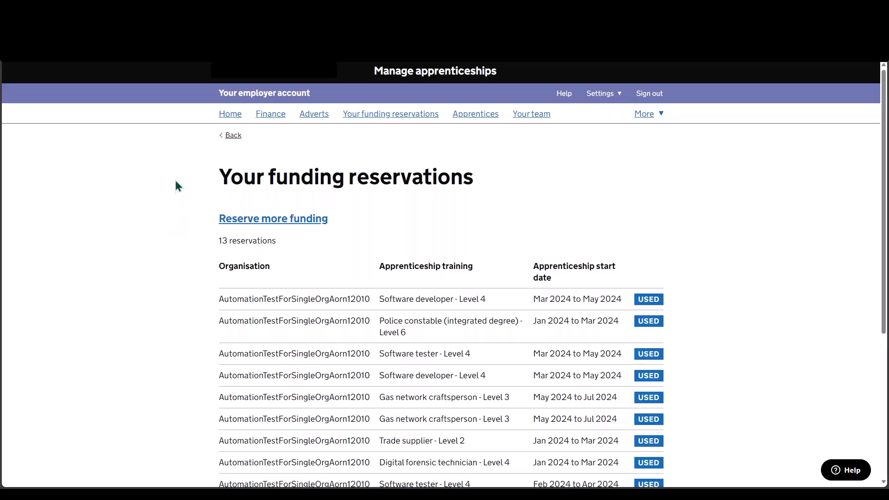
Step: From the levy account's home page, open the apprentice requests, view those with training providers and go back to those ready to review
click(234, 121)
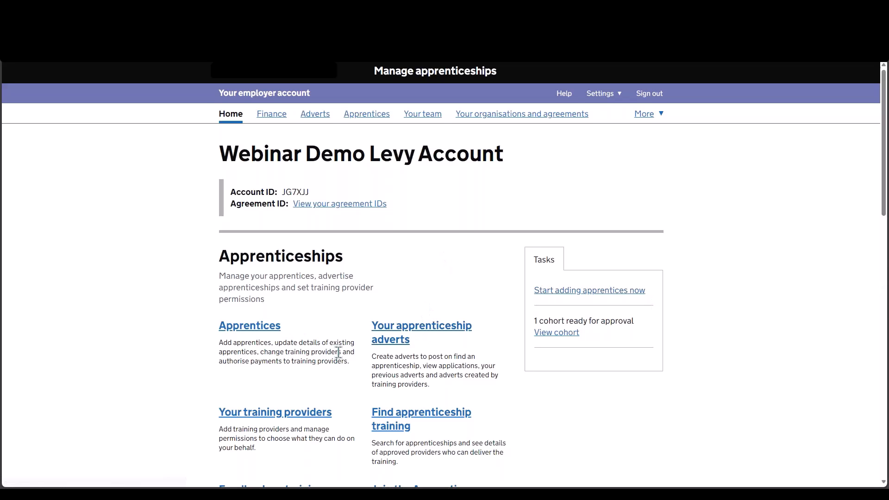
scroll(338, 352, down, 4)
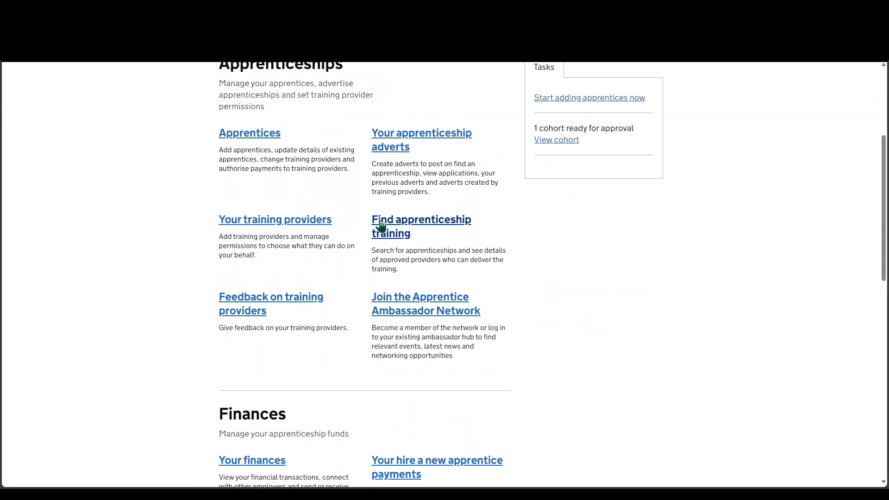
click(249, 136)
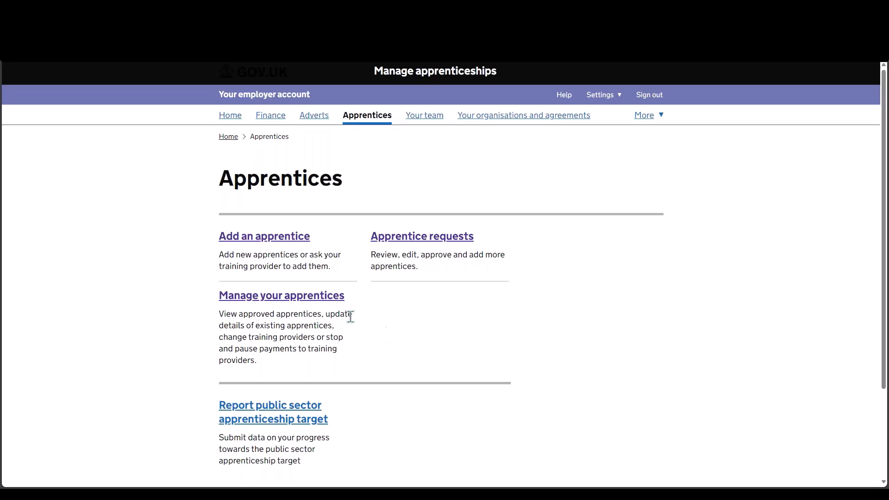
click(425, 240)
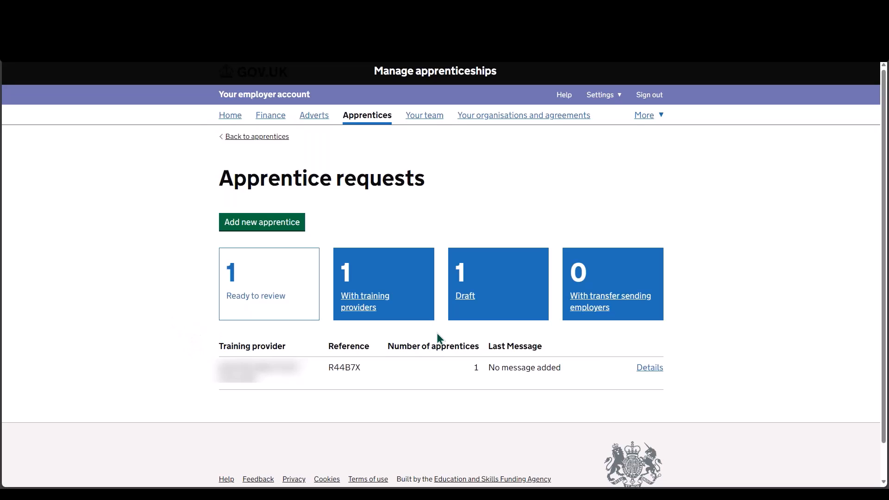
click(391, 303)
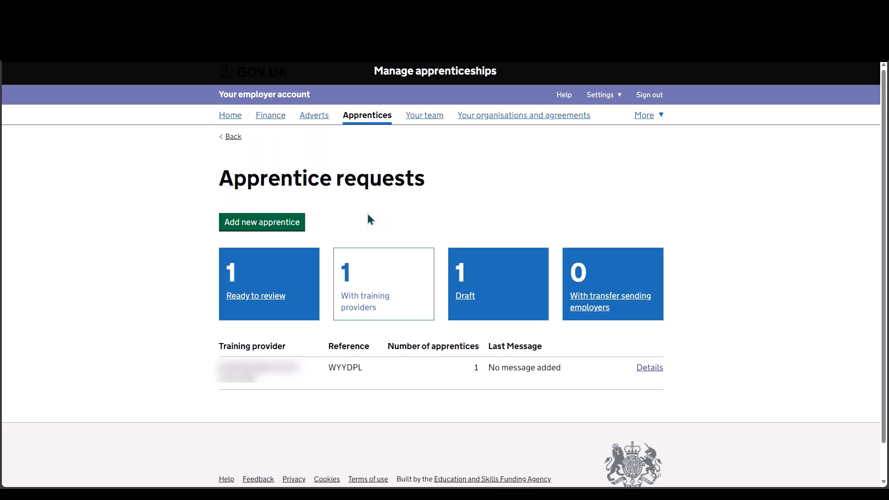
click(230, 137)
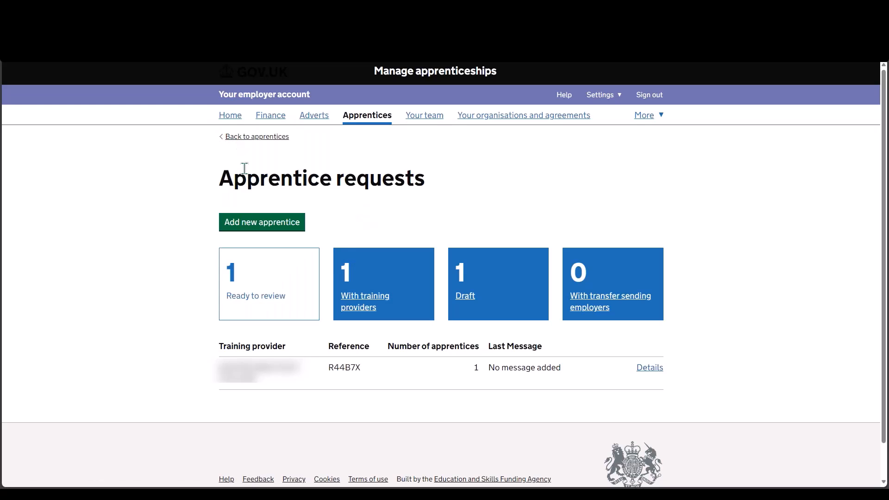
Step: Leave the apprentice requests and open the list of managed apprentices to view their courses, planned dates and statuses
click(238, 140)
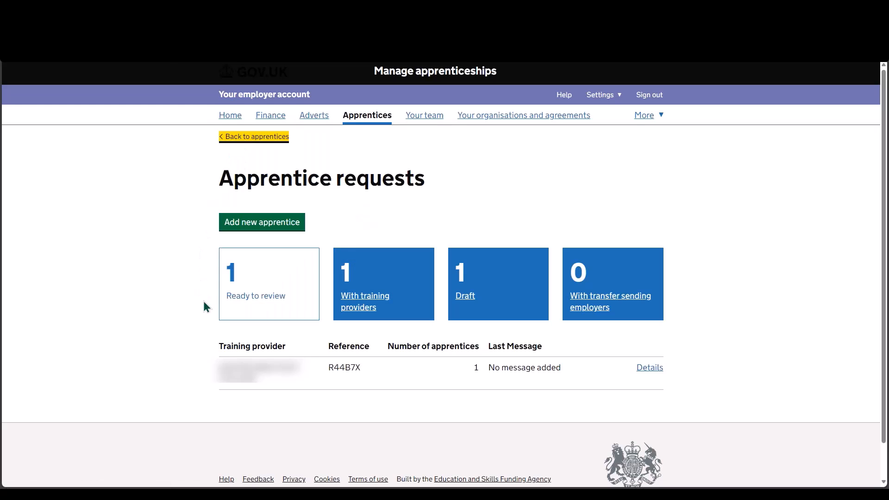
click(292, 296)
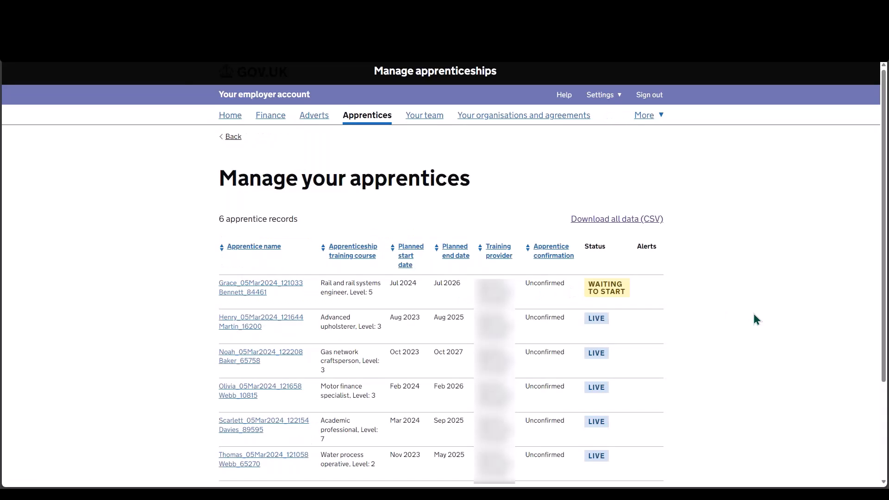
scroll(755, 314, down, 2)
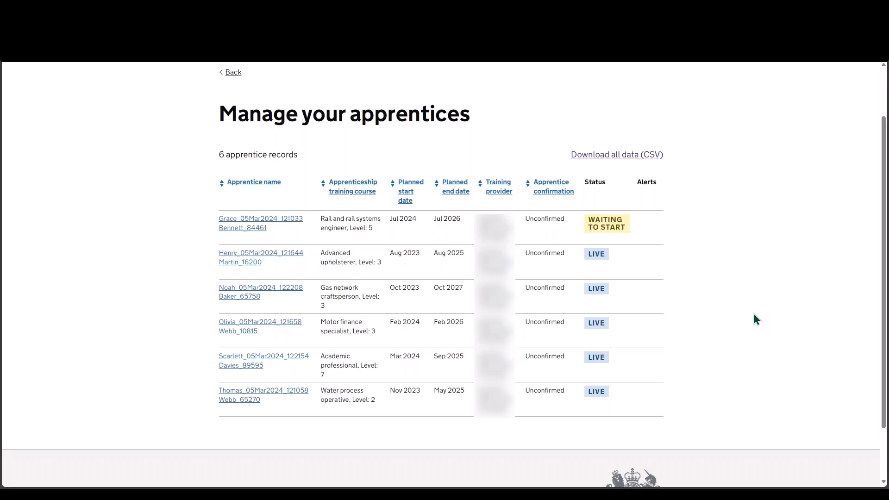
Step: Open the record of the Advanced upholsterer level 3 apprentice and read through its status, apprentice, apprenticeship and prior learning details
click(258, 260)
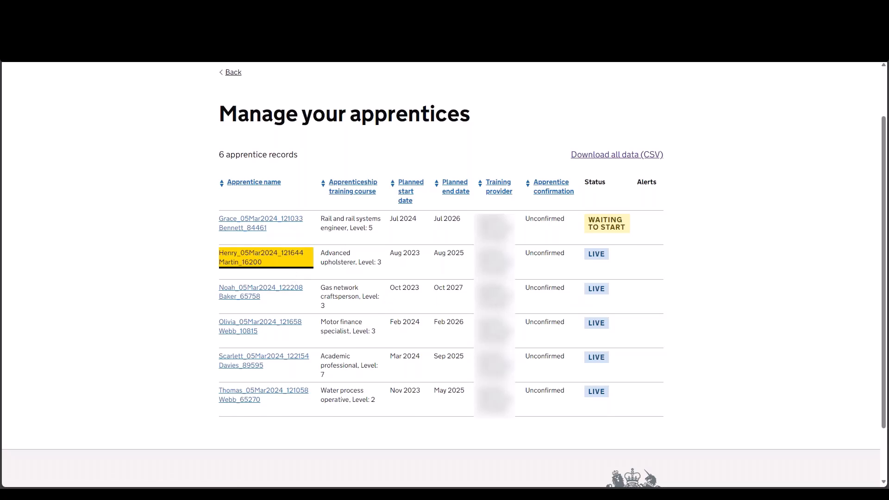
scroll(629, 273, down, 1)
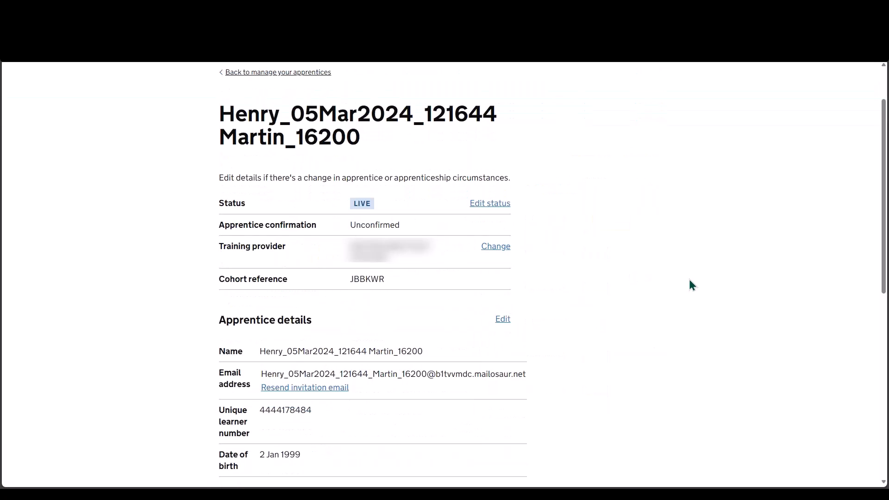
scroll(692, 284, down, 4)
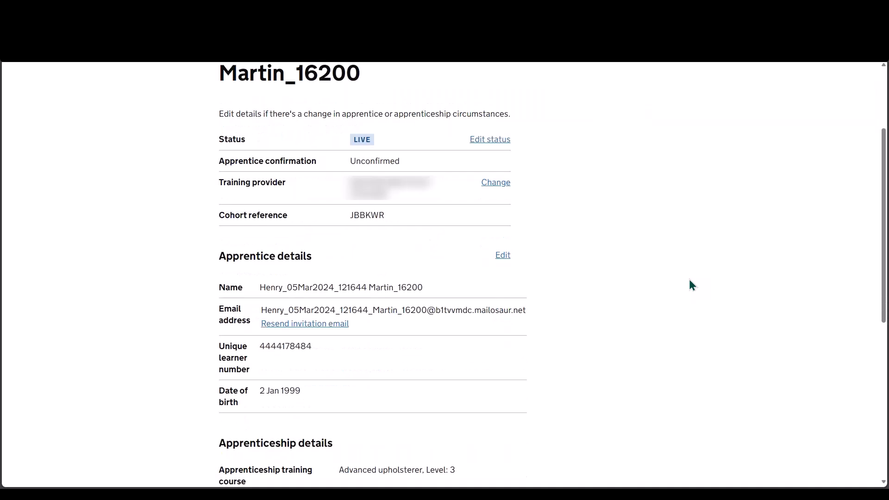
scroll(692, 284, down, 3)
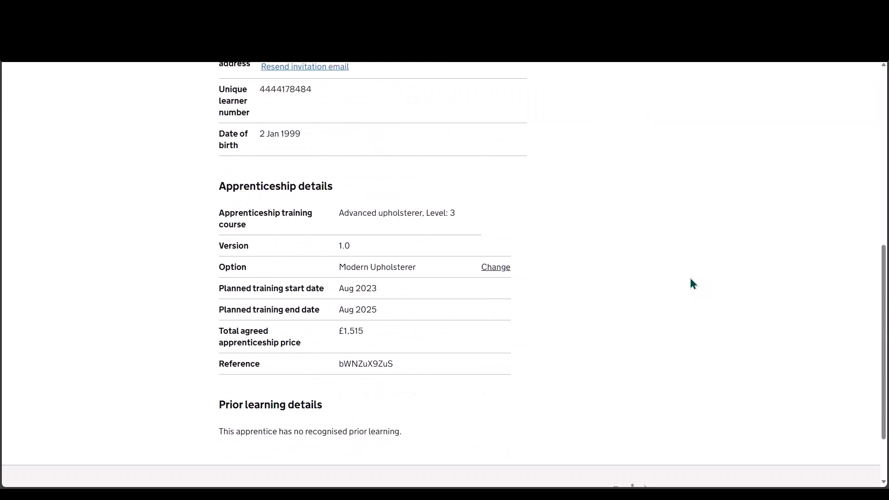
scroll(690, 279, up, 7)
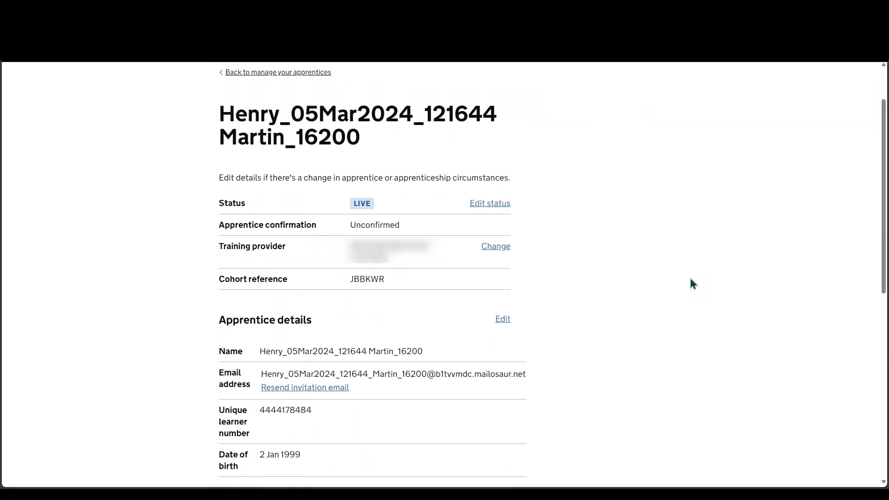
scroll(691, 279, up, 2)
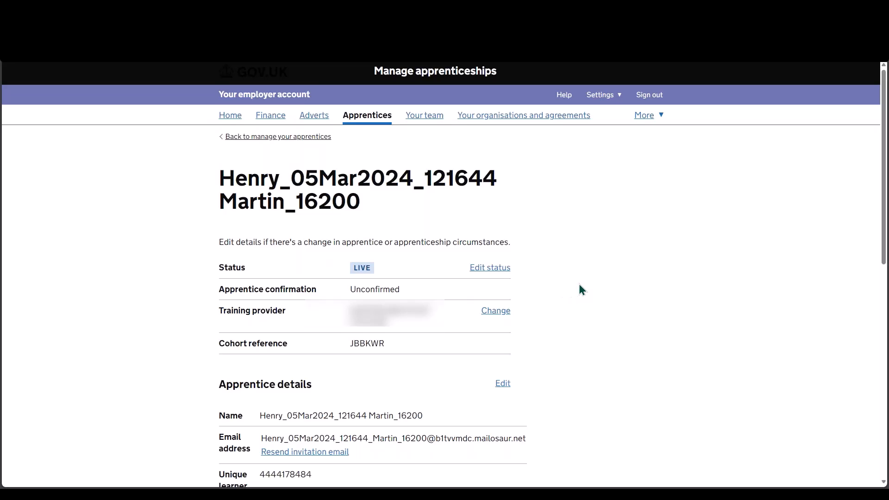
Step: Change the Advanced upholsterer apprentice's status by pausing the apprenticeship, and confirm the pause
click(493, 272)
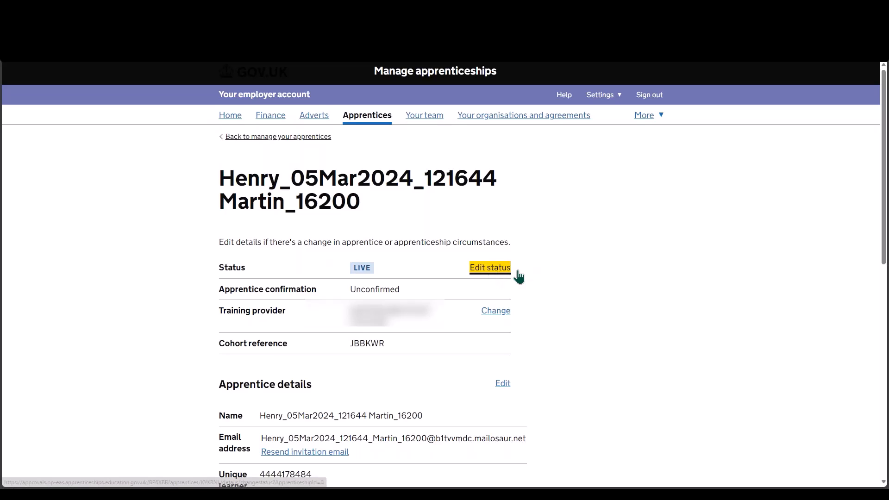
scroll(558, 318, down, 2)
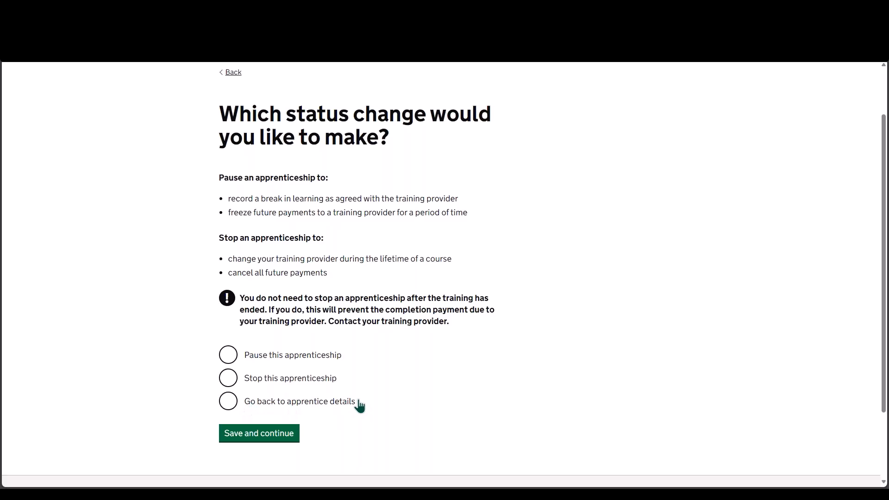
click(231, 358)
click(267, 436)
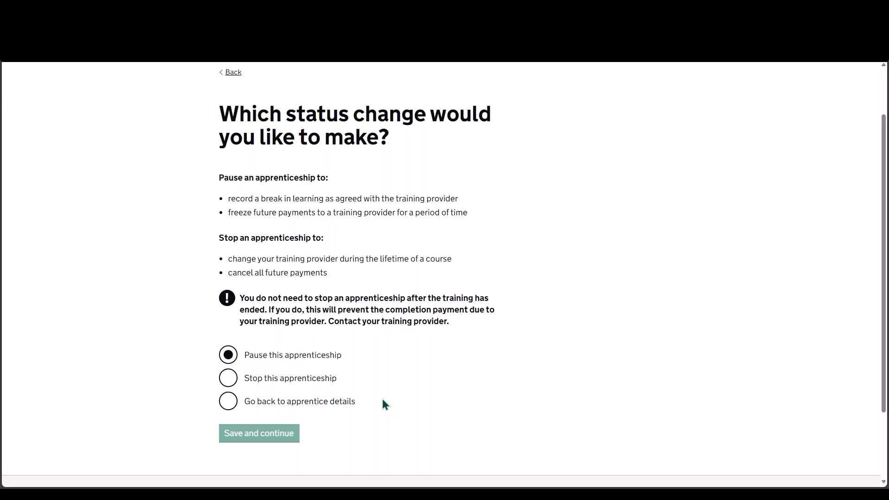
scroll(557, 352, down, 2)
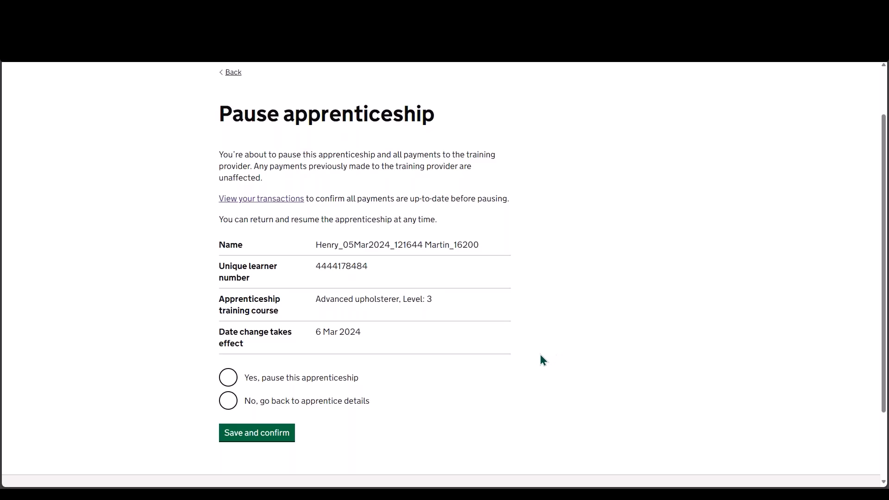
click(229, 377)
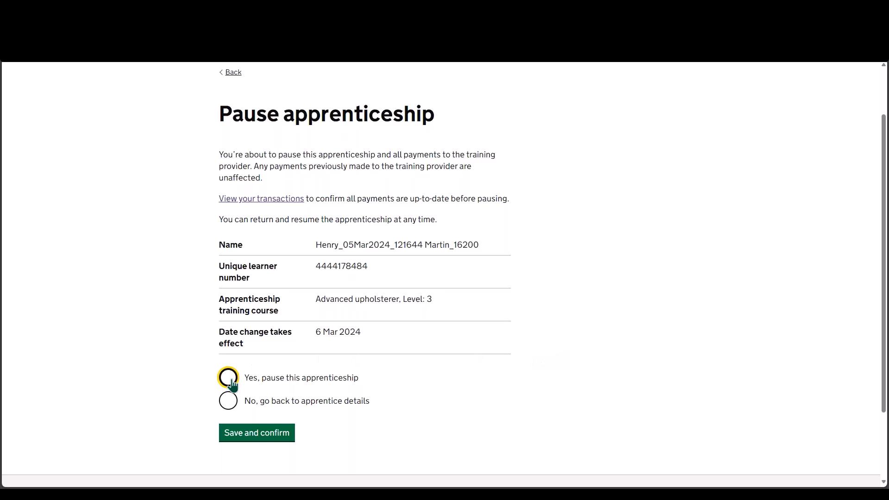
click(256, 434)
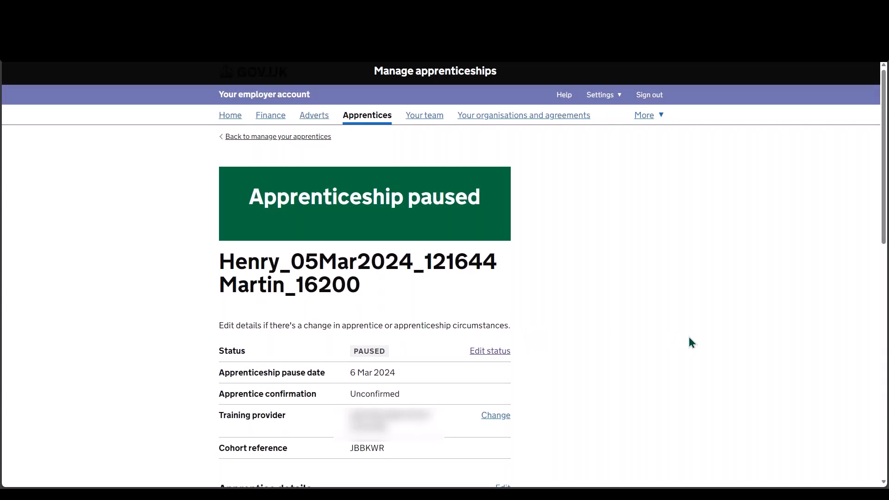
Step: Review the status change options offered for the paused apprenticeship, then return to the apprentice's details without changing anything
scroll(689, 338, down, 1)
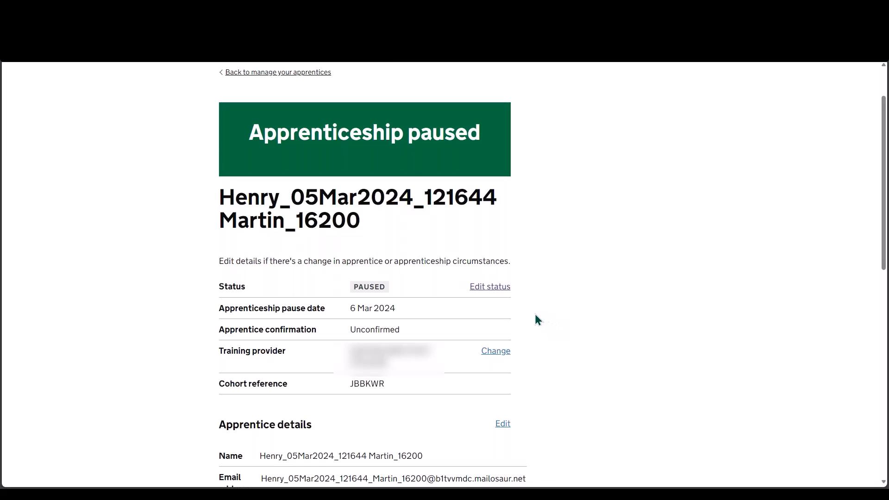
click(500, 294)
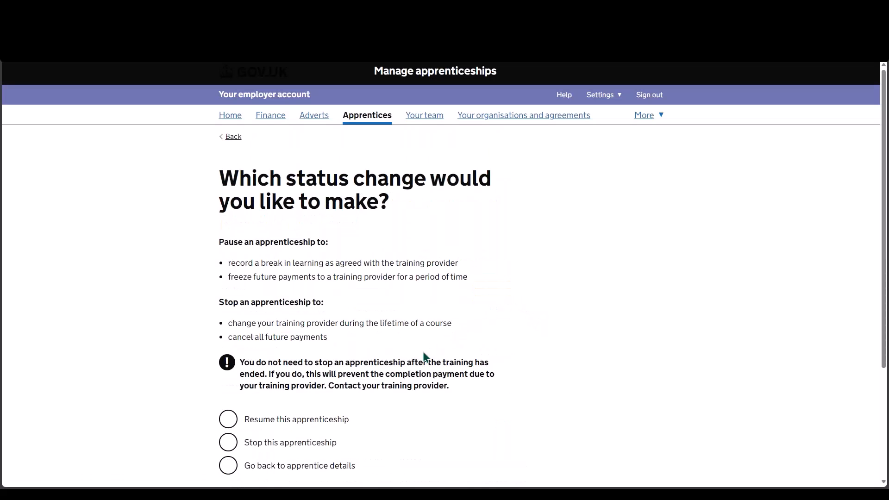
scroll(423, 357, down, 2)
scroll(424, 352, up, 2)
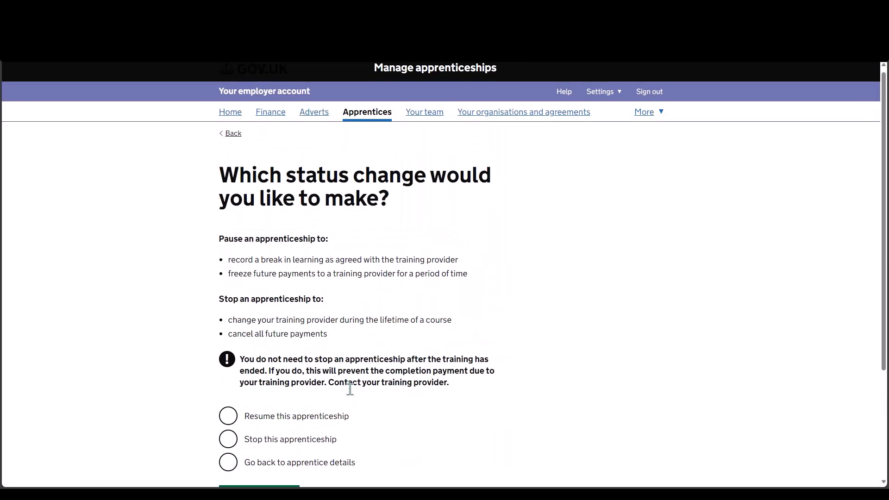
scroll(350, 389, down, 2)
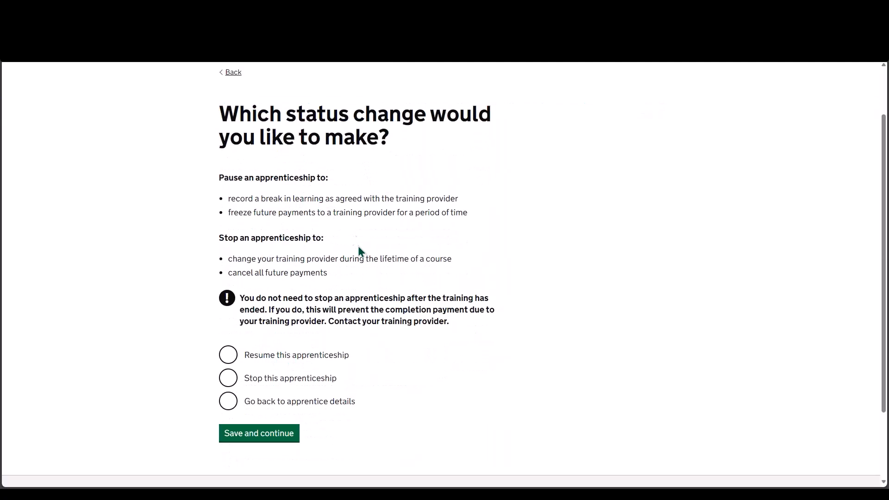
click(232, 73)
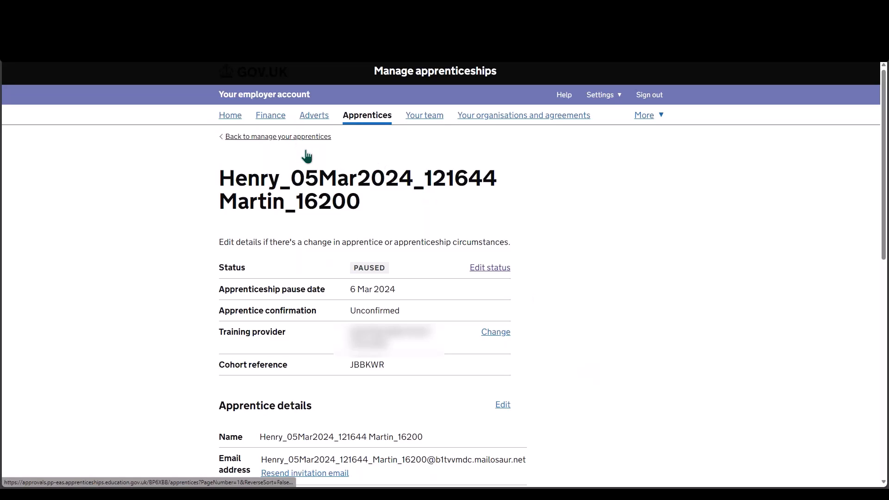
Step: Return to the apprentice list, open the Gas network craftsperson level 3 apprentice's record and choose to stop the apprenticeship
click(292, 139)
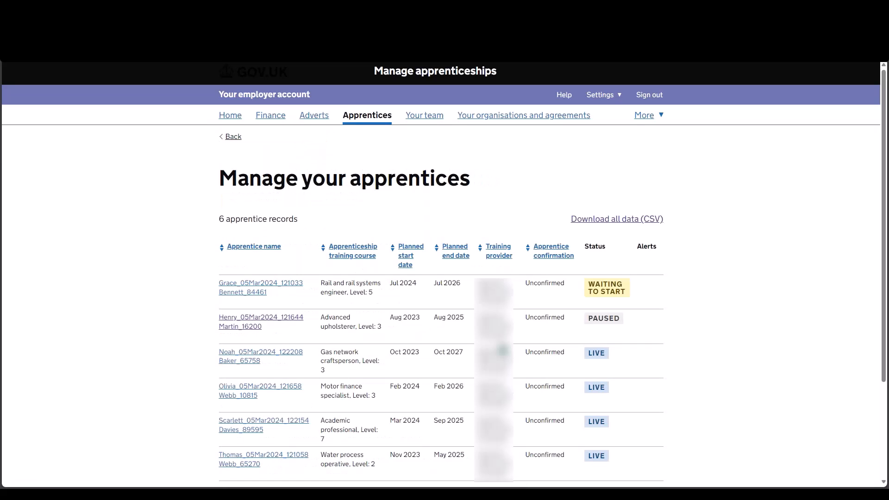
scroll(250, 292, down, 2)
click(266, 293)
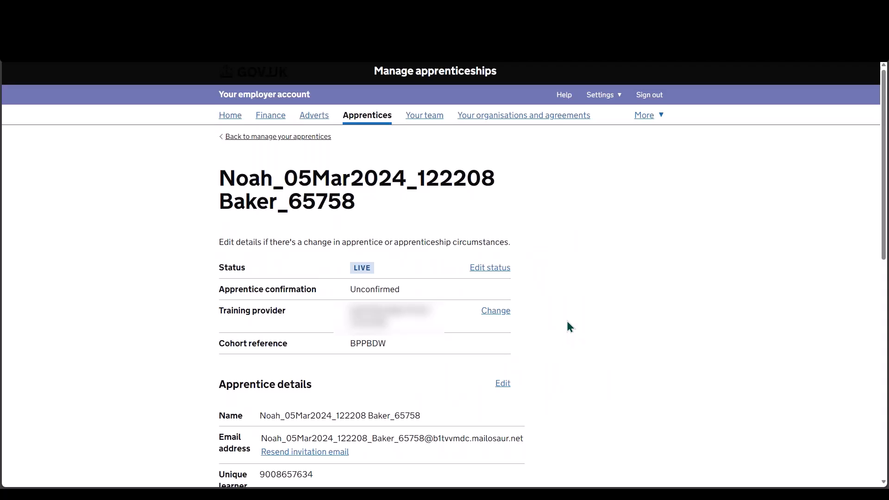
click(491, 269)
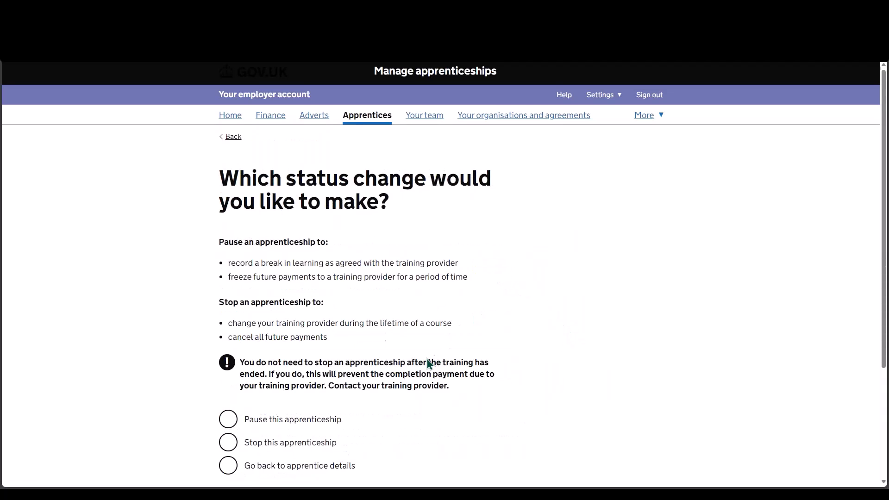
scroll(419, 367, down, 1)
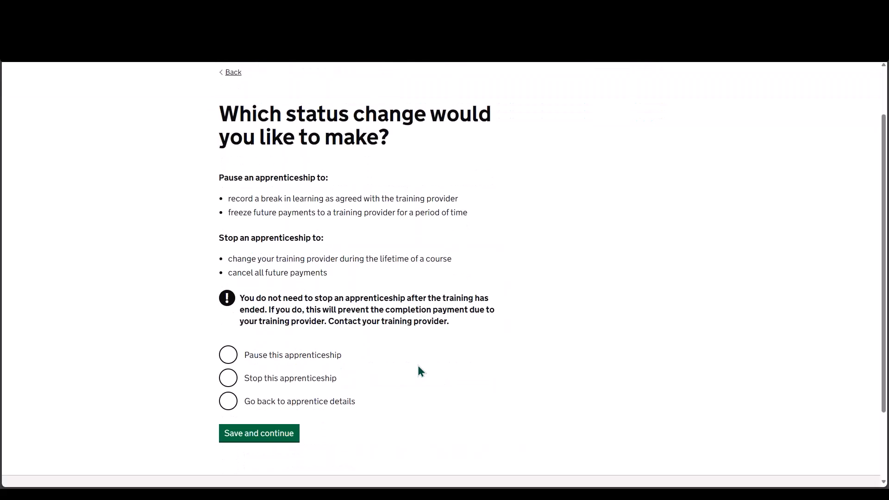
click(227, 379)
click(254, 437)
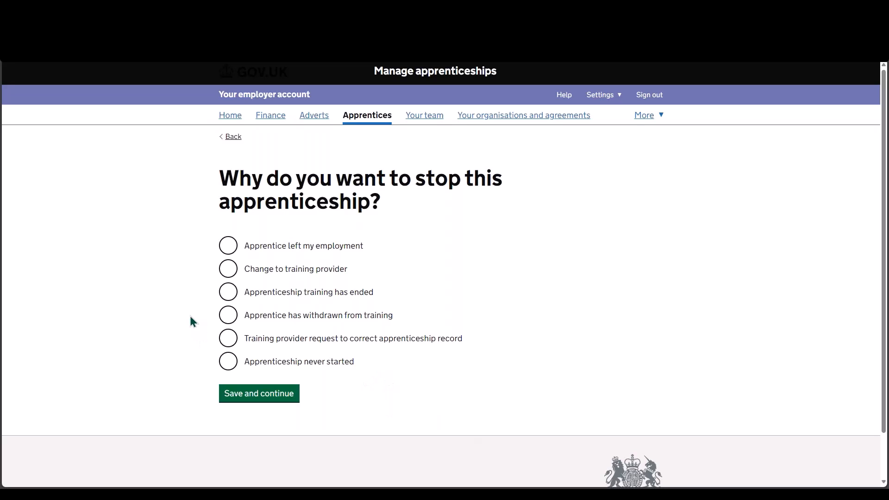
Step: Give "Apprentice left my employment" as the reason for stopping the apprenticeship
click(229, 294)
click(227, 245)
click(263, 397)
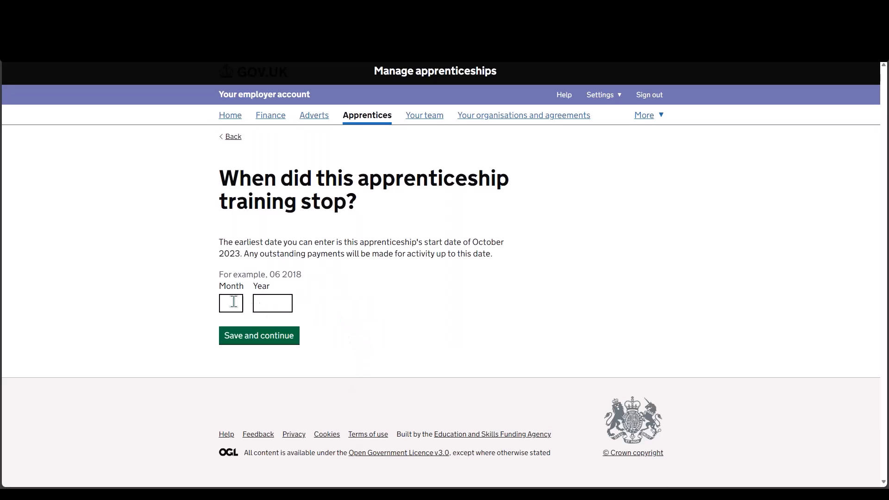
Step: Enter month 03 and year 2024 as the date the apprenticeship training stopped, and save it
click(232, 302)
text(03)
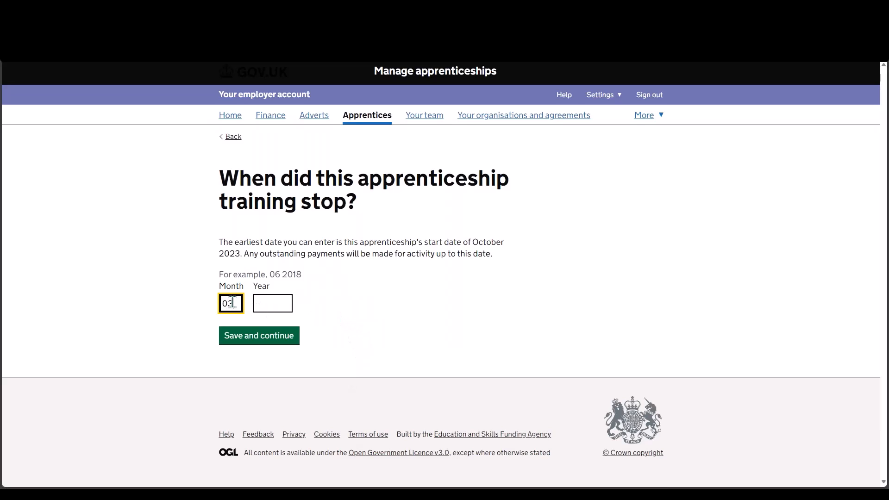
key(Tab)
text(0)
key(BackSpace)
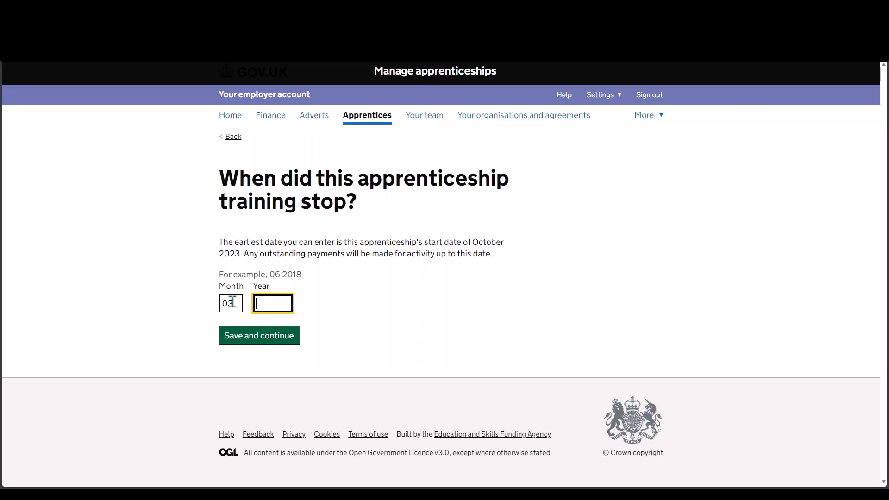
text(2024)
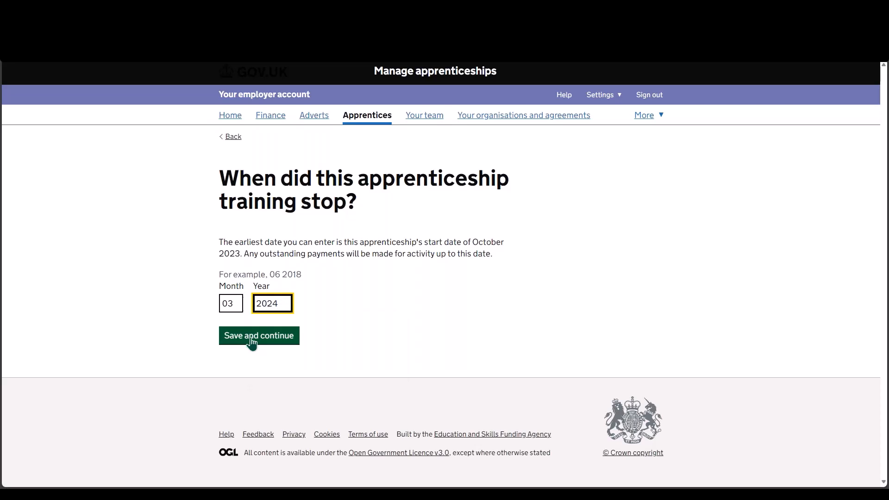
click(253, 340)
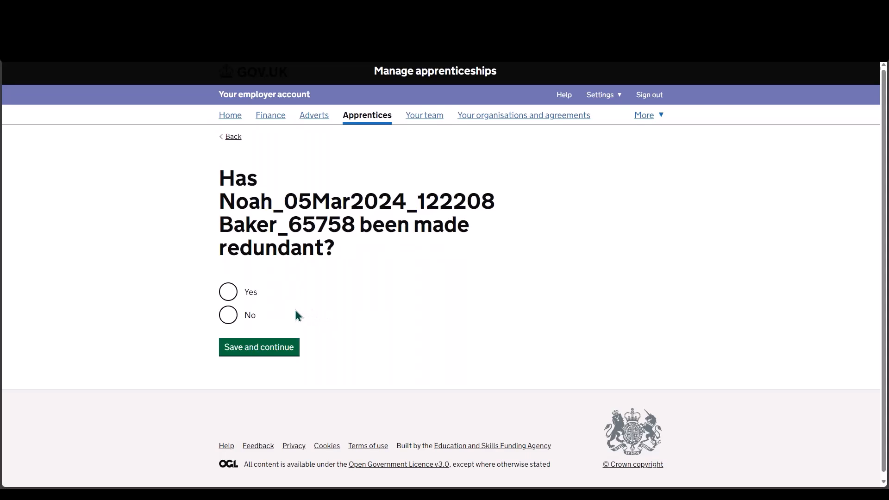
Step: State that the apprentice has not been made redundant, confirm stopping the apprenticeship and look over the updated record
click(228, 314)
click(241, 353)
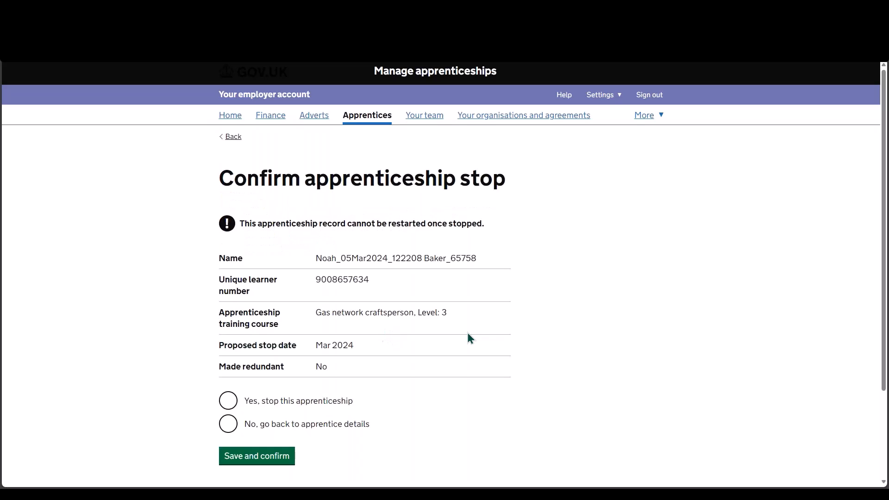
scroll(571, 315, down, 2)
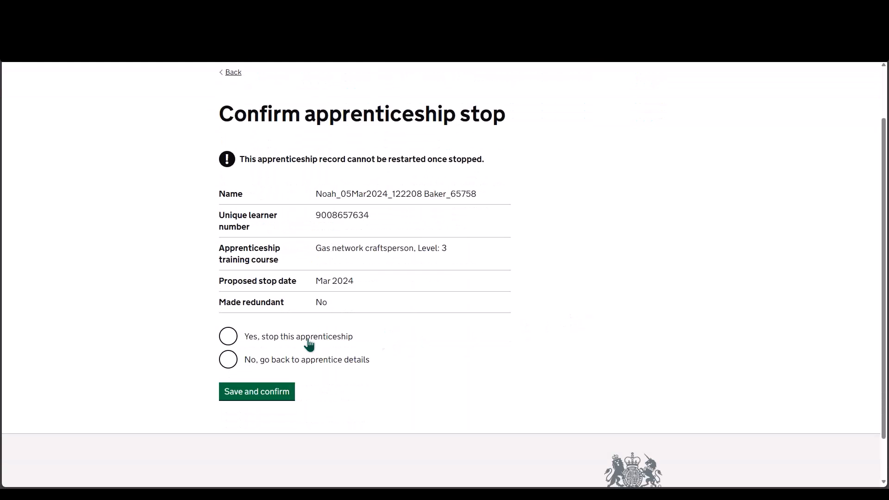
click(229, 339)
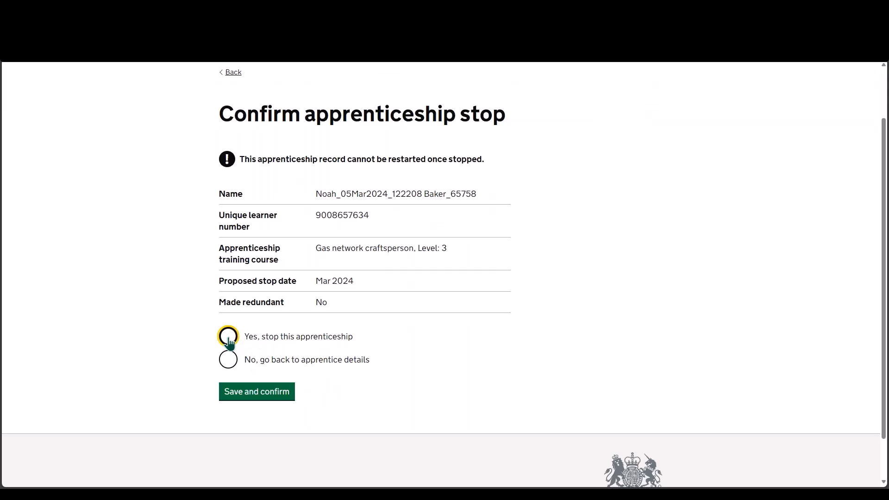
click(240, 396)
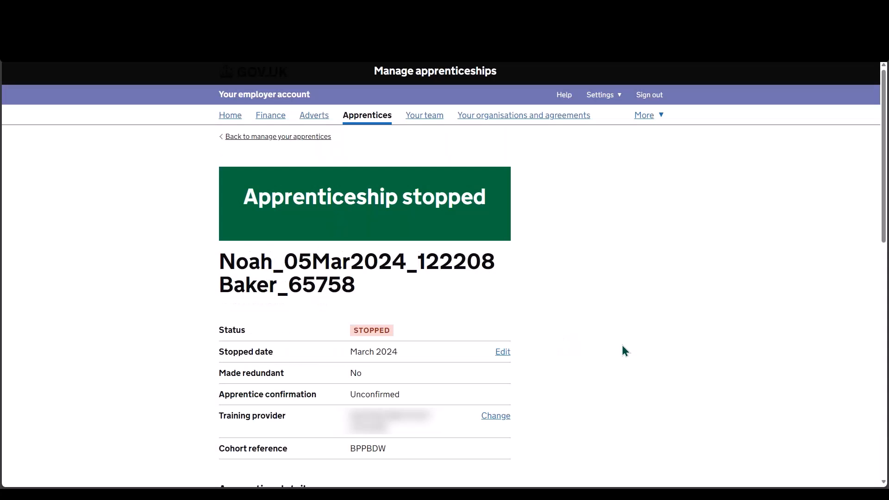
scroll(622, 348, down, 2)
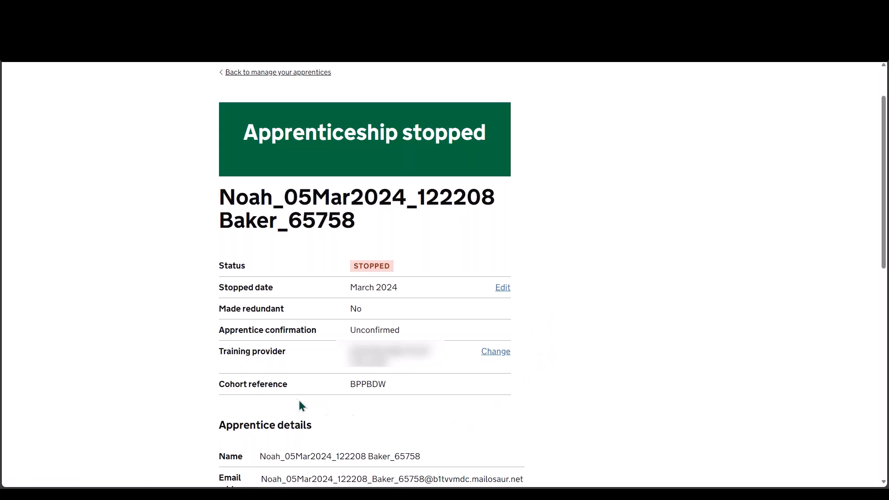
Step: Start a change of training provider for the stopped apprentice and select the new provider
scroll(286, 388, up, 2)
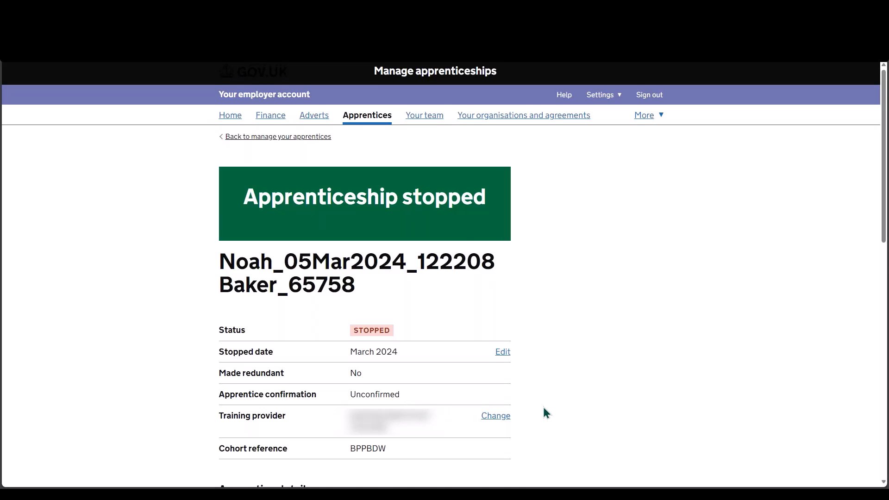
scroll(543, 407, down, 2)
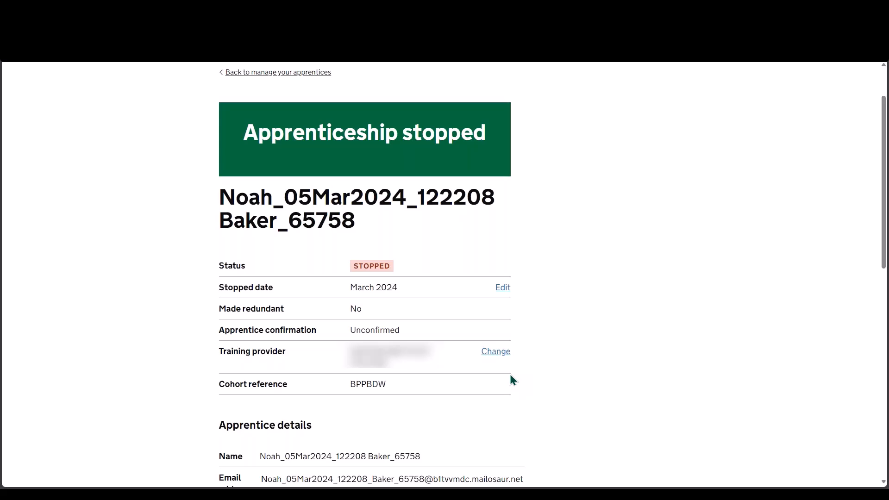
click(496, 352)
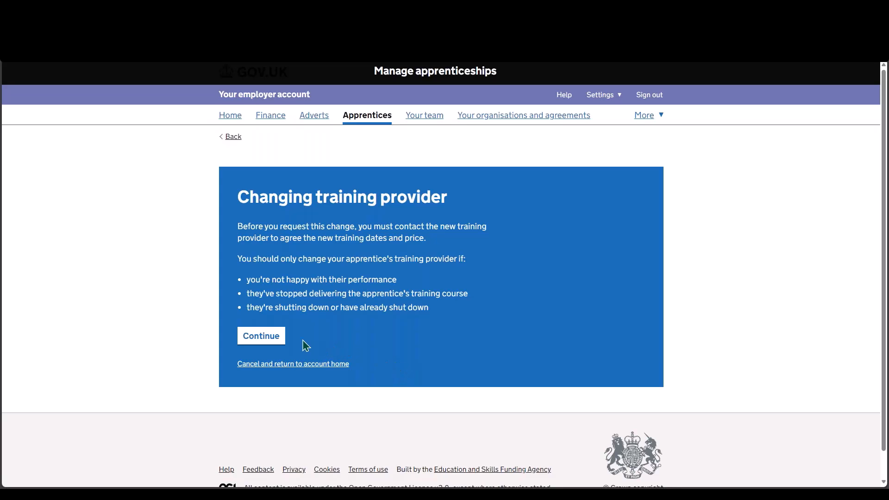
click(274, 341)
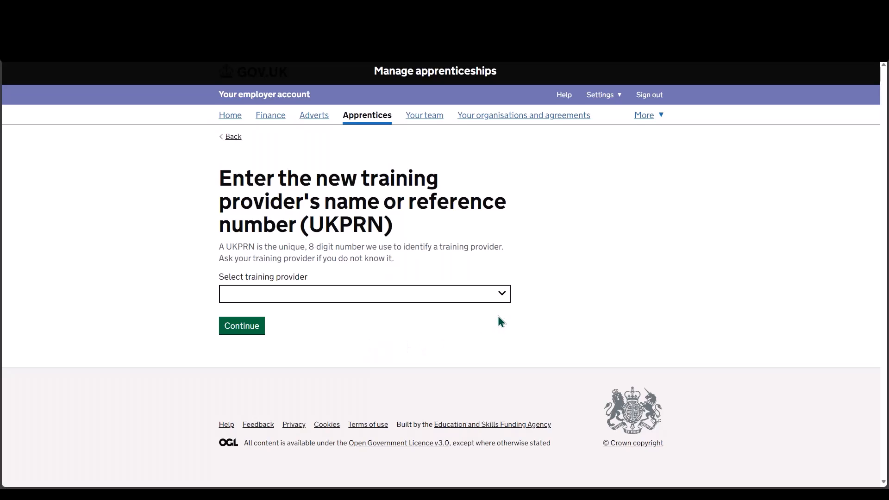
click(505, 297)
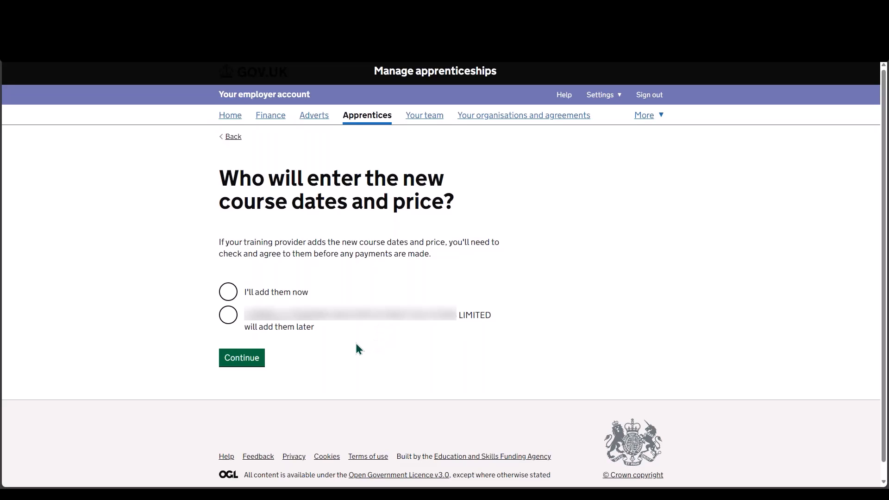
Step: Choose to add the new course dates and price now, and submit month 04 and year 2024 as the start date
click(229, 295)
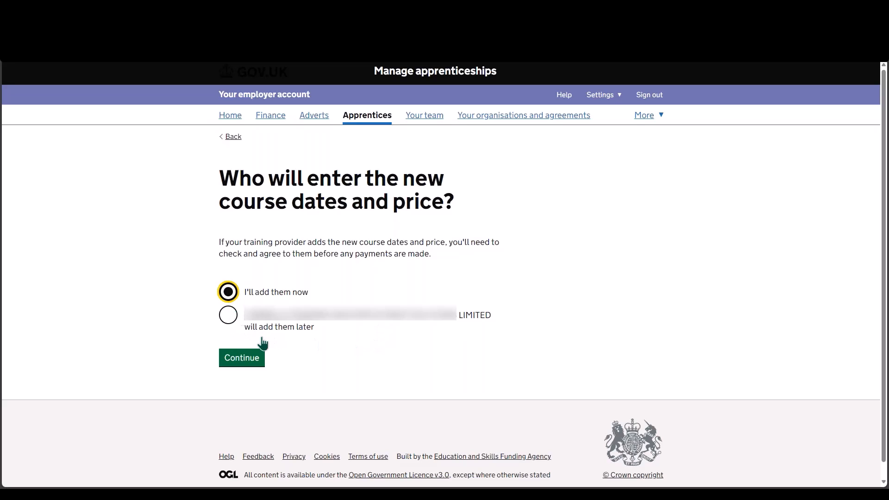
click(246, 363)
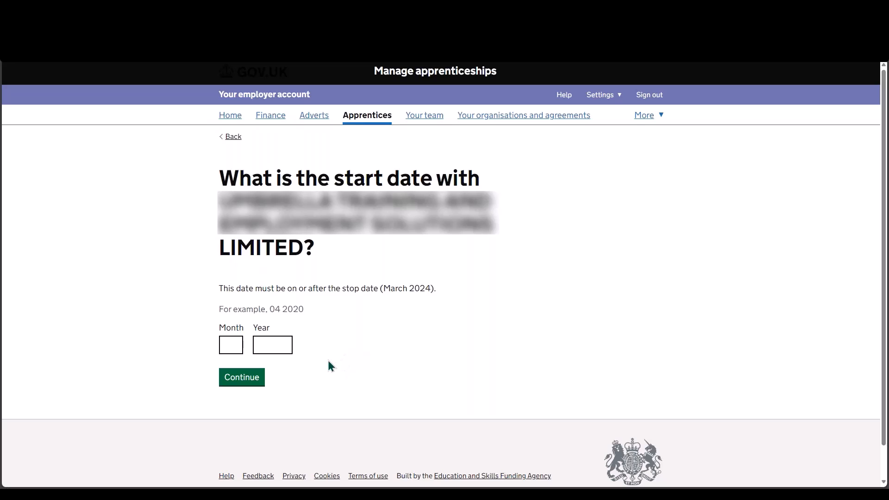
click(236, 348)
text(04)
key(Tab)
text(2024)
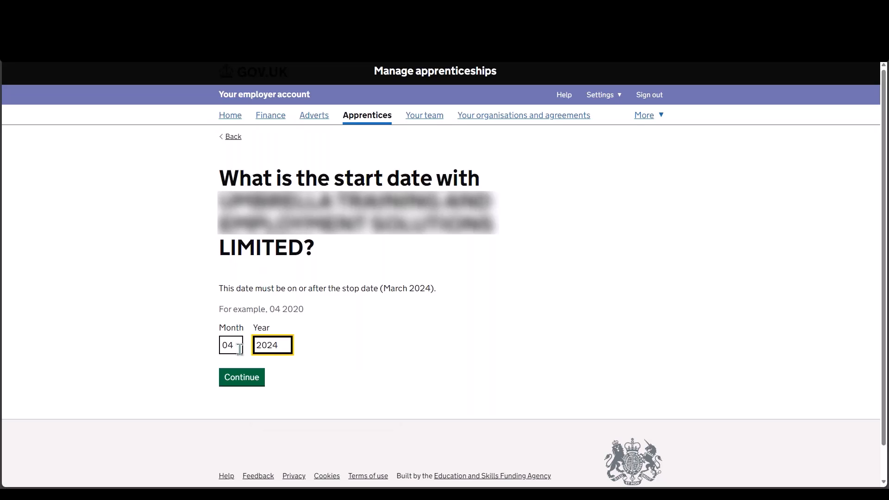
click(253, 377)
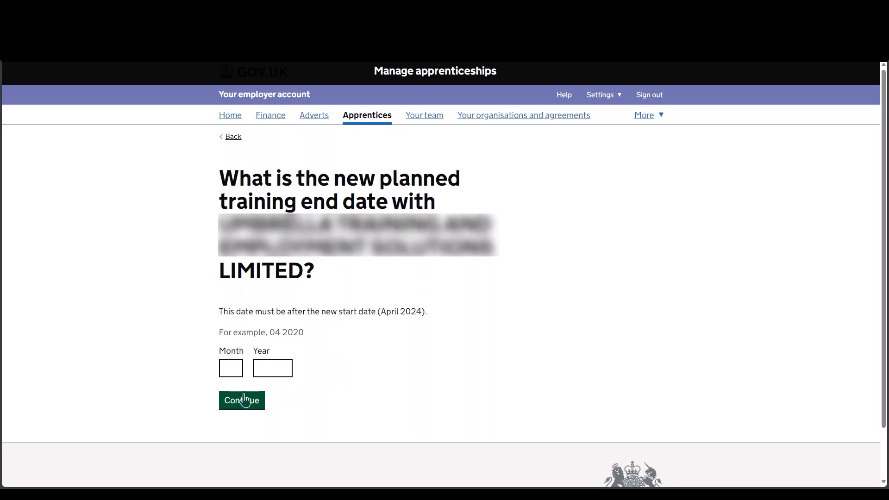
Step: Enter month 03 and year 2026 as the new planned training end date and continue
click(233, 369)
text(03)
key(Tab)
text(2026)
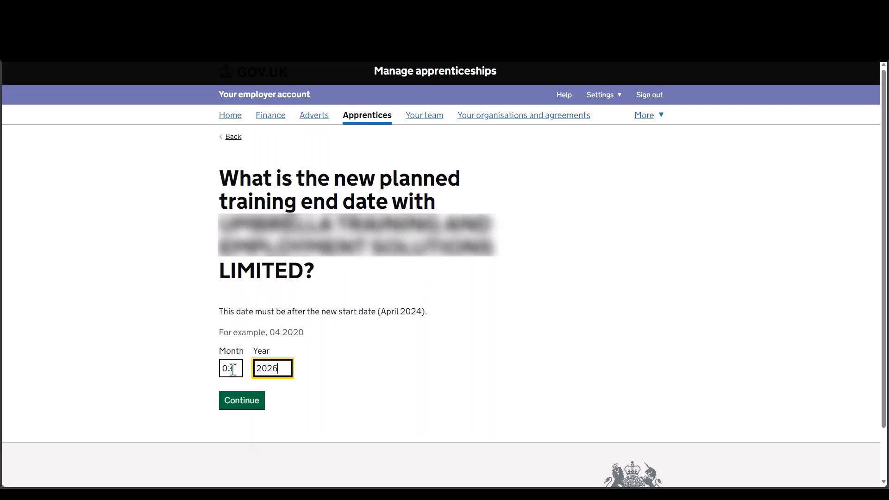
click(252, 402)
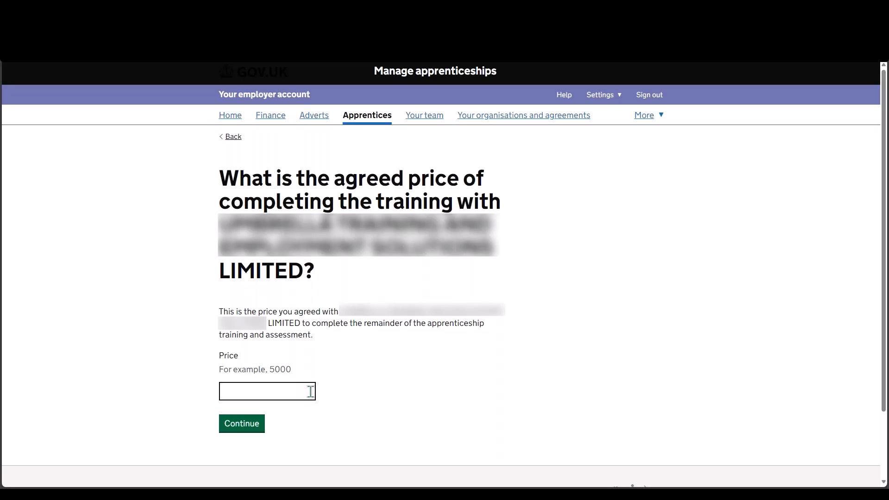
Step: Enter 1500 as the agreed training price, then confirm the details and send the change request to the new provider
click(311, 391)
text(1500)
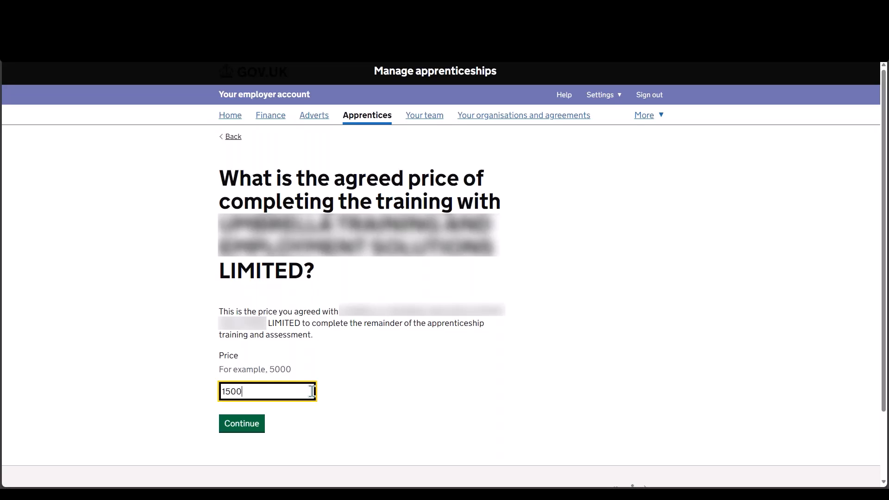
click(257, 430)
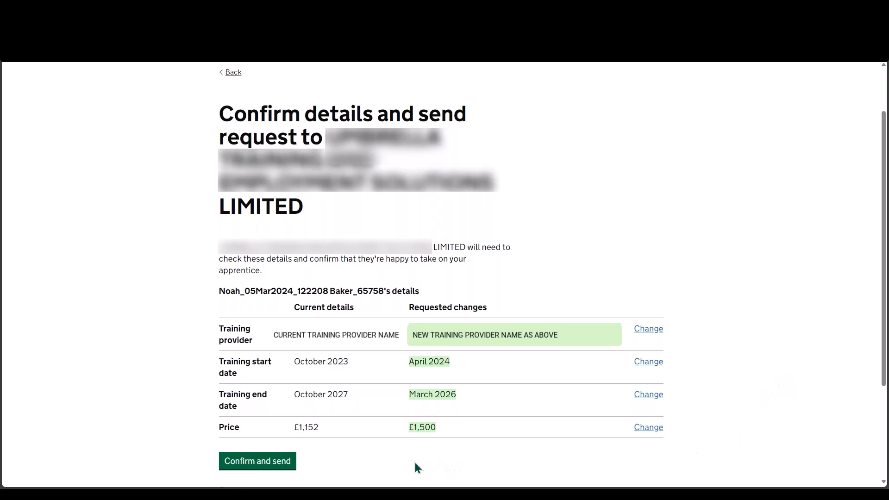
click(258, 461)
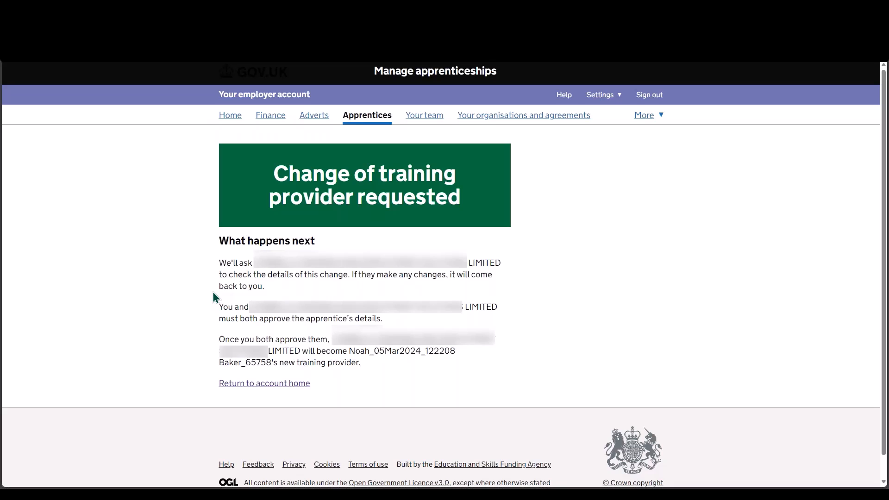
Step: Return to the account home, open the Finance page and look over the funds, estimates and finance options
click(230, 116)
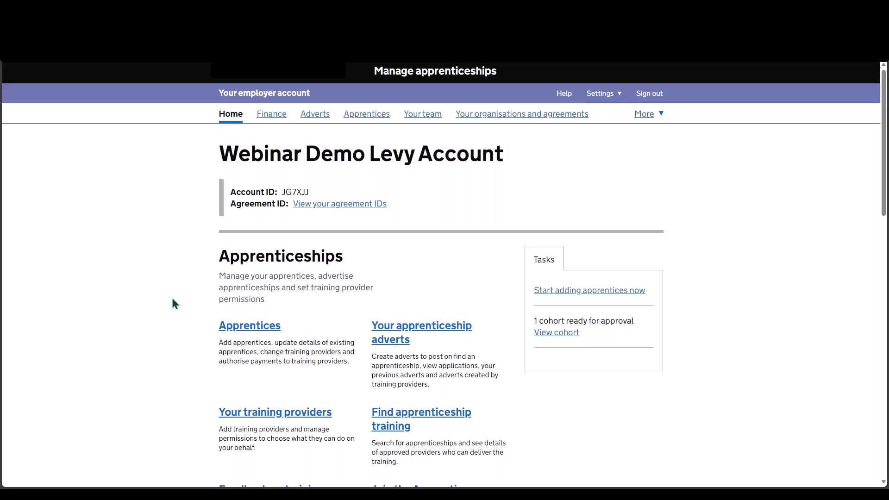
scroll(176, 301, down, 8)
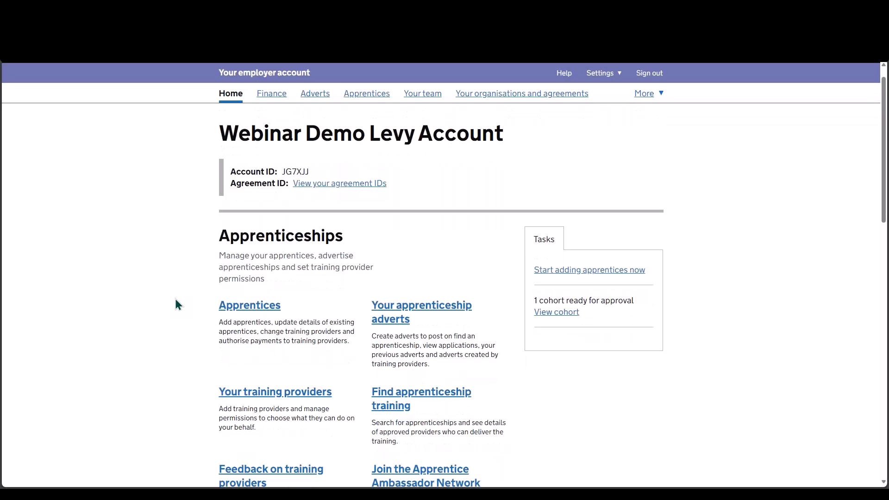
click(234, 276)
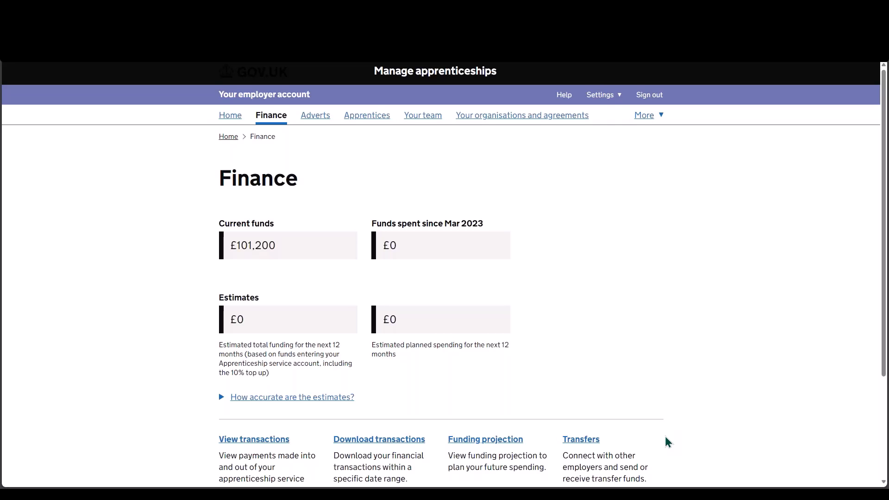
scroll(667, 443, down, 1)
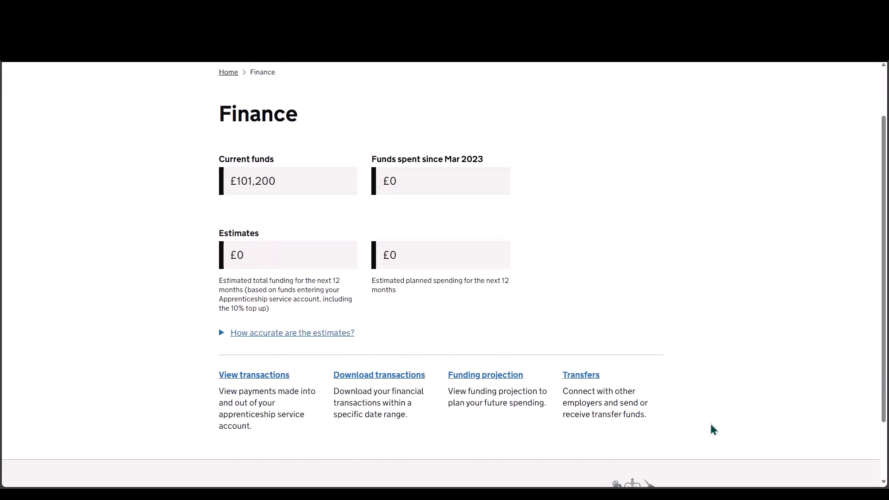